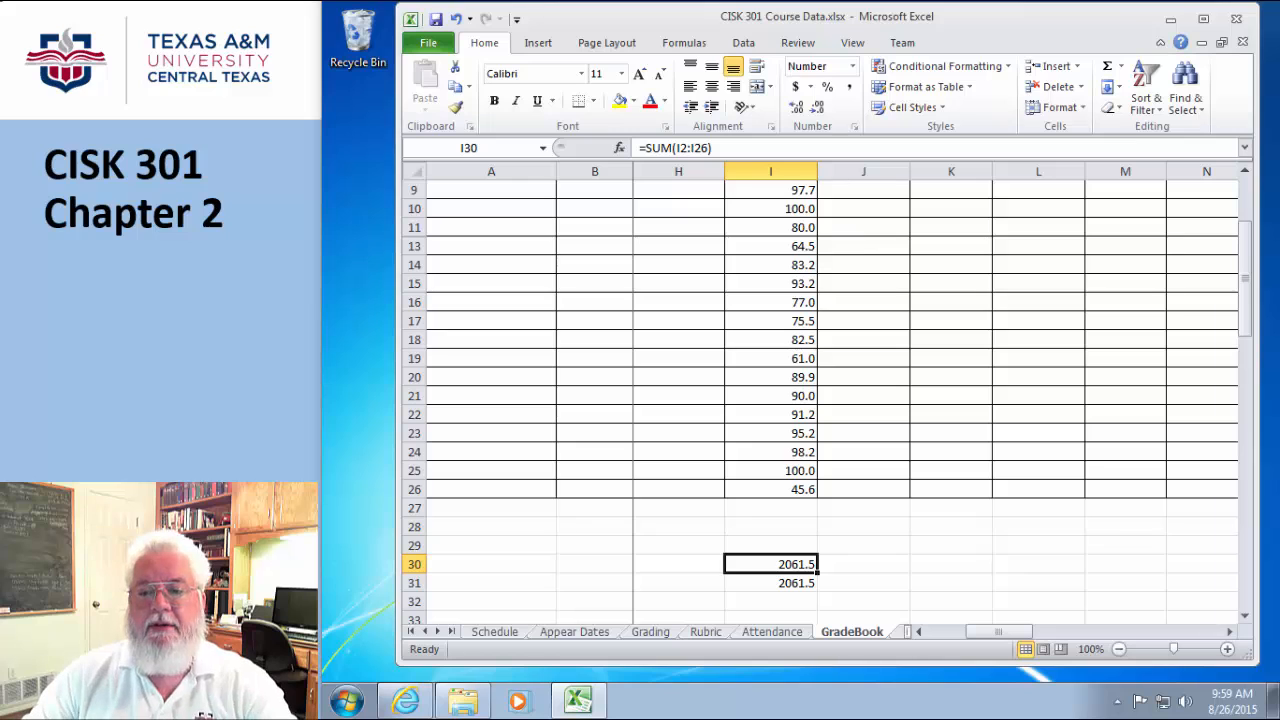
# Copy the Assign 1 scores in I2:I26 into the Quiz 1 column starting at J2.
pyautogui.scroll(3, 826, 484)
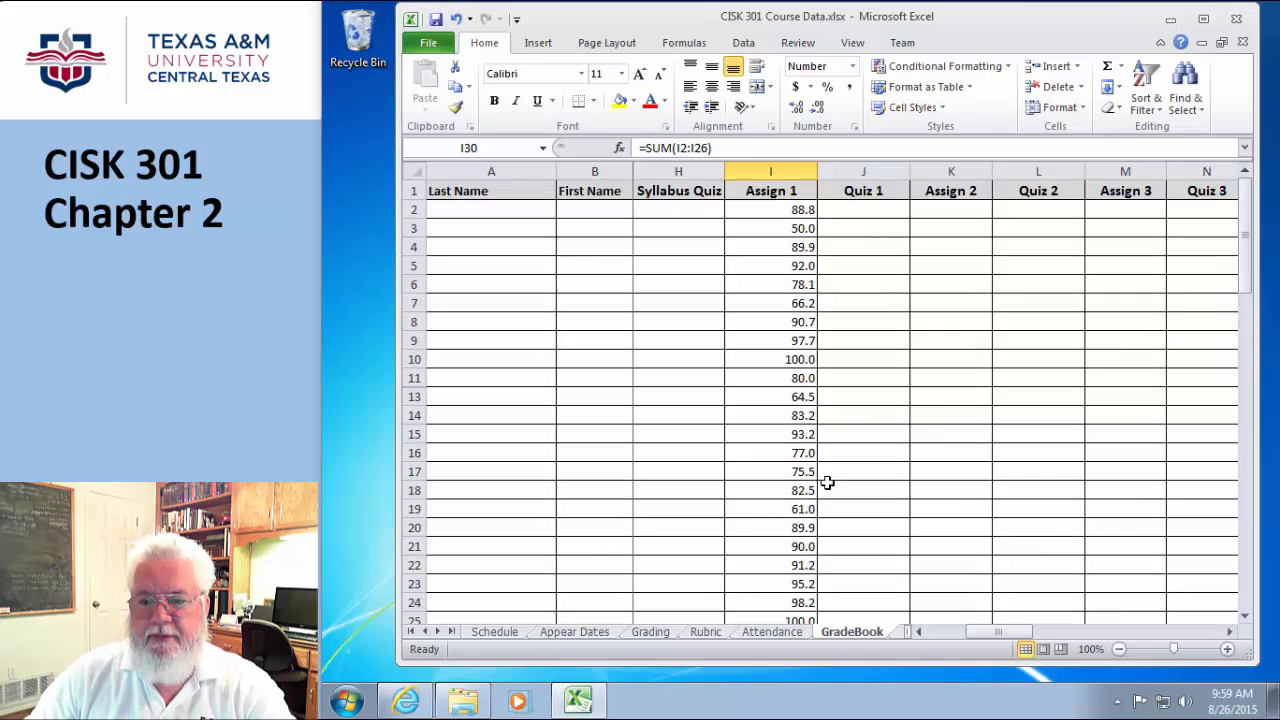
pyautogui.moveTo(785, 208); pyautogui.dragTo(787, 581)
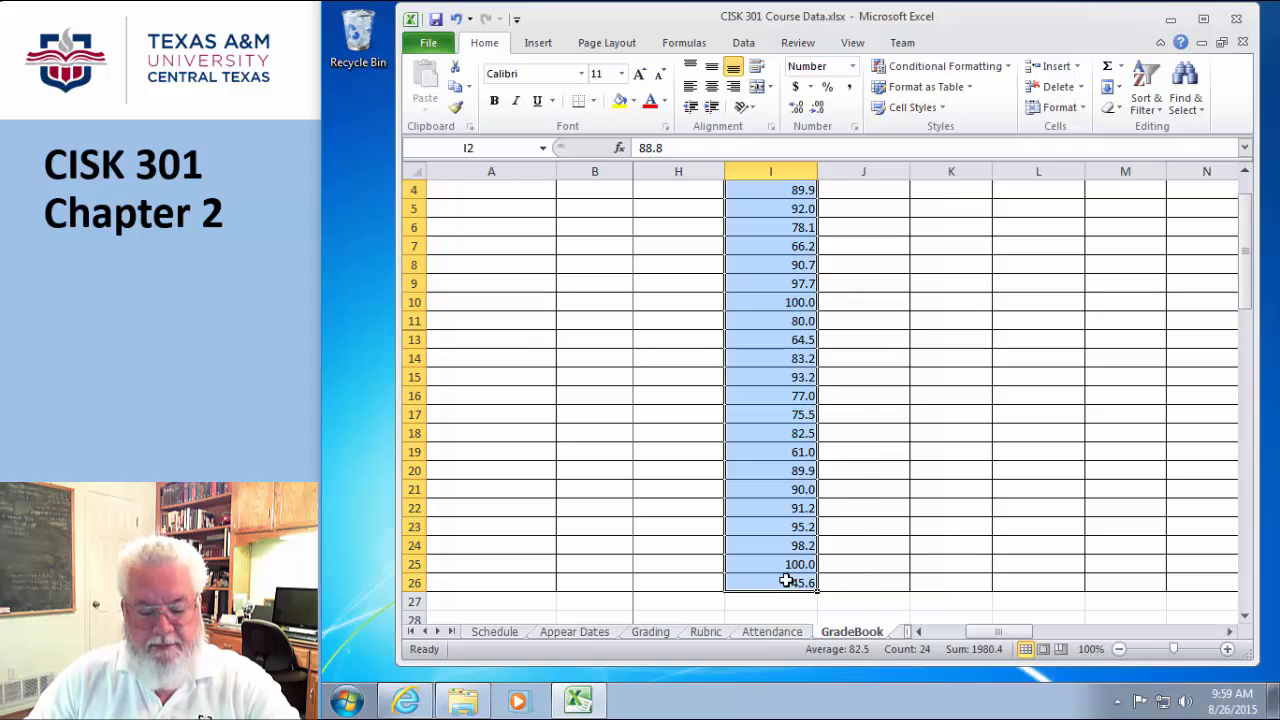
pyautogui.hotkey('ctrl', 'c')
pyautogui.scroll(1, 983, 460)
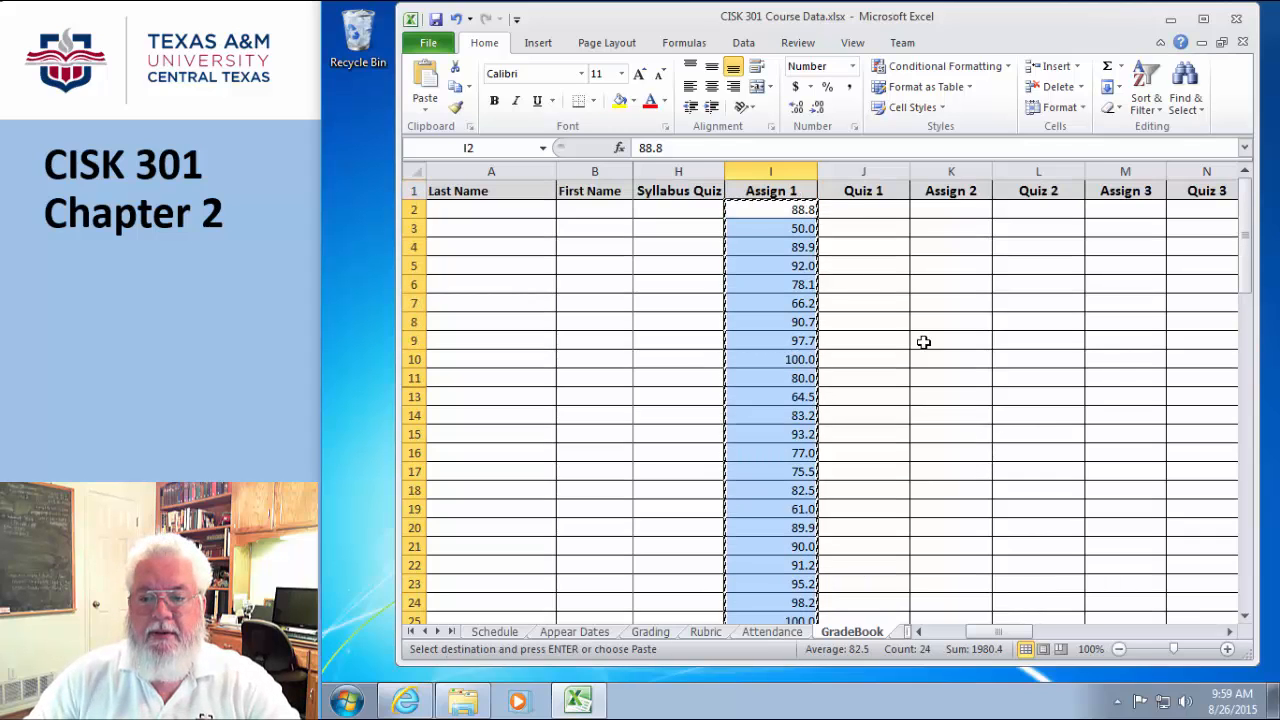
pyautogui.click(856, 208)
pyautogui.hotkey('ctrl', 'v')
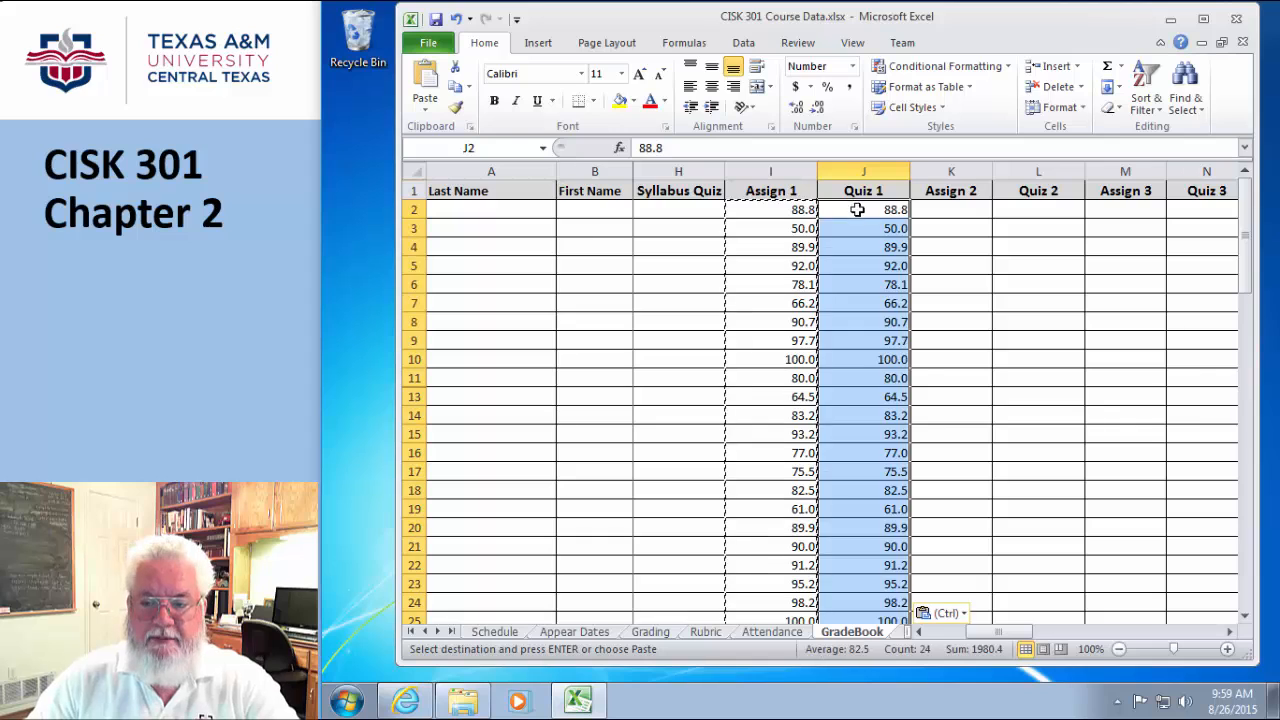
# Paste the copied scores into the Assign 2, Quiz 2 and Assign 3 columns, starting at K2, L2 and M2.
pyautogui.click(952, 210)
pyautogui.hotkey('ctrl', 'v')
pyautogui.click(1028, 211)
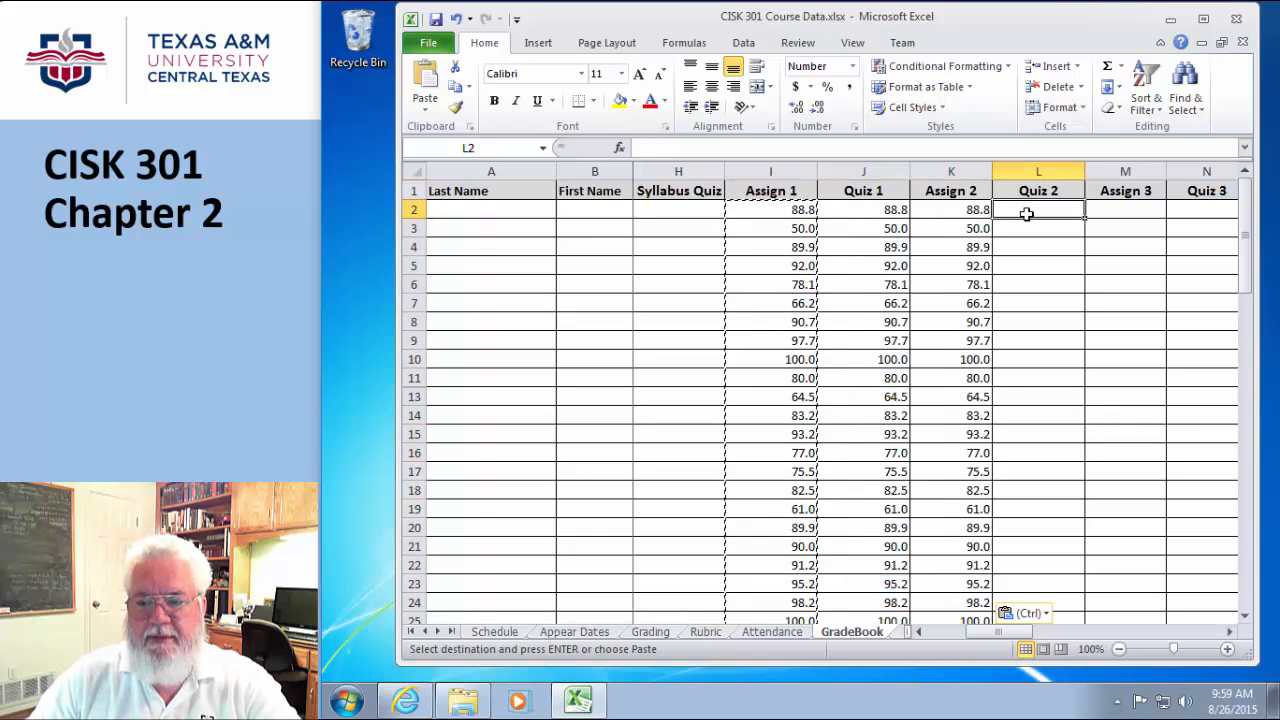
pyautogui.hotkey('ctrl', 'v')
pyautogui.click(1110, 211)
pyautogui.hotkey('ctrl', 'v')
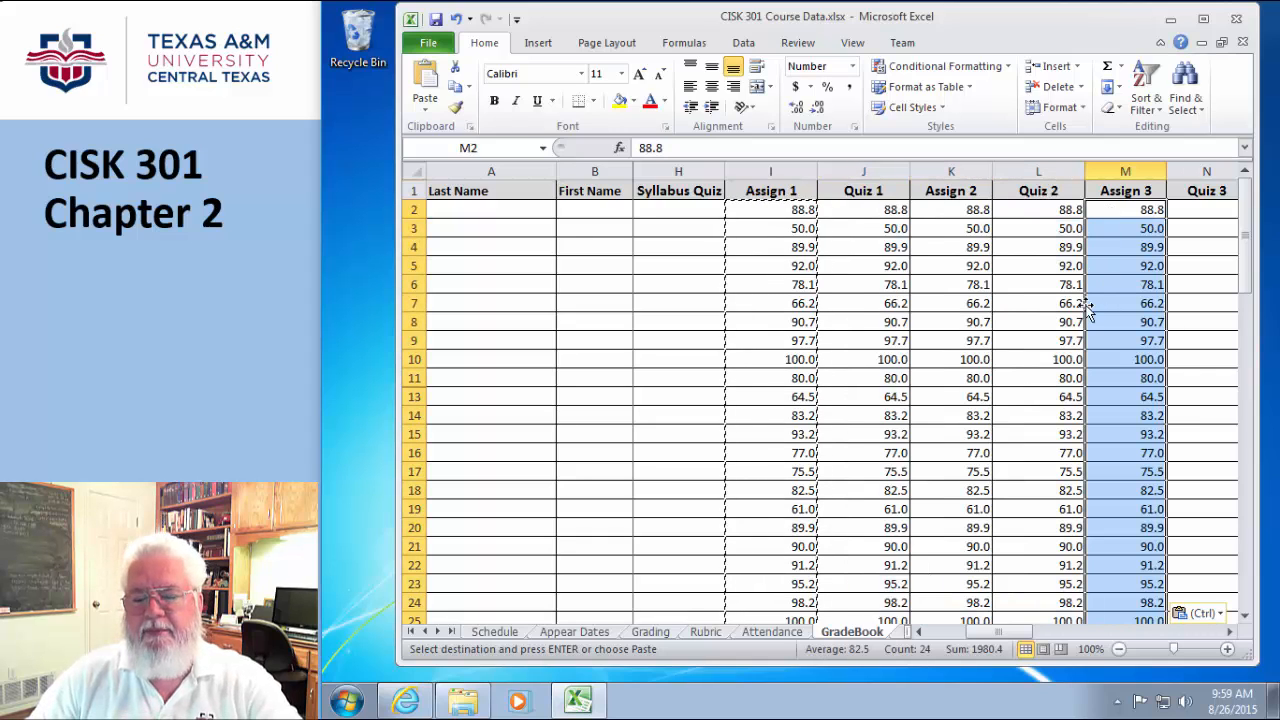
# Delete the duplicate sum formula in cell I31.
pyautogui.scroll(-4, 1086, 306)
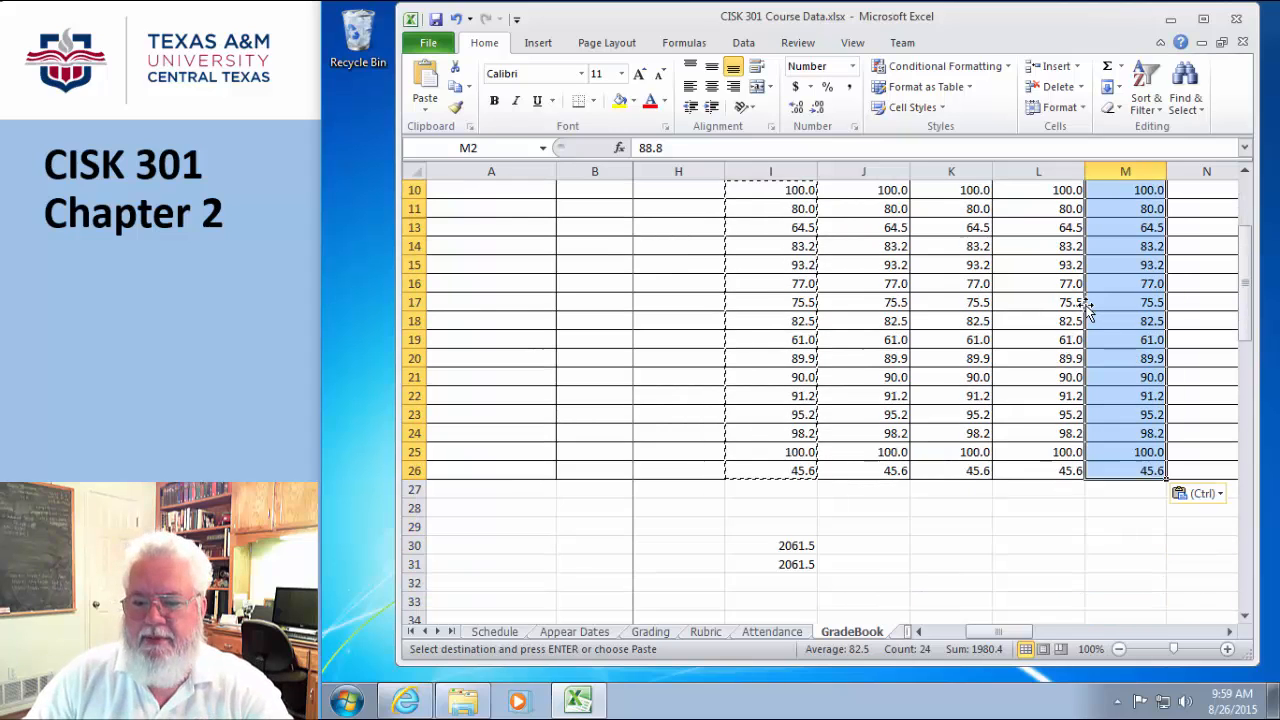
pyautogui.click(806, 526)
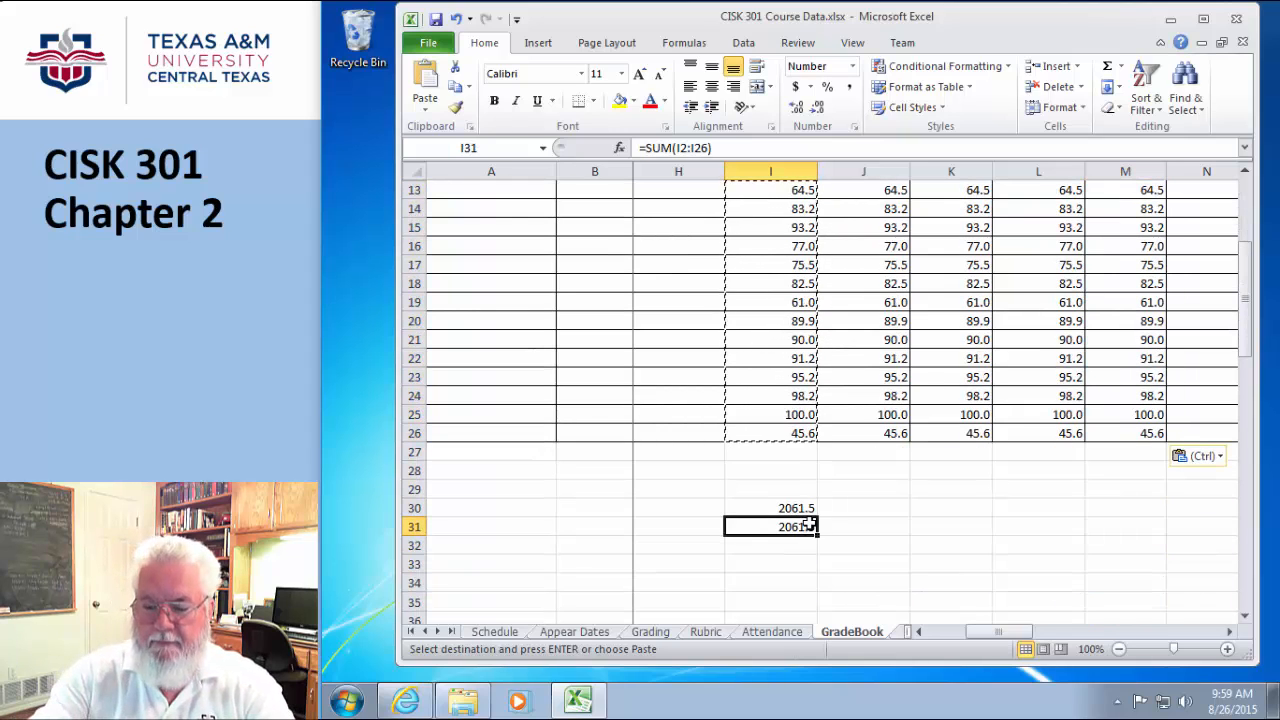
pyautogui.press('Delete')
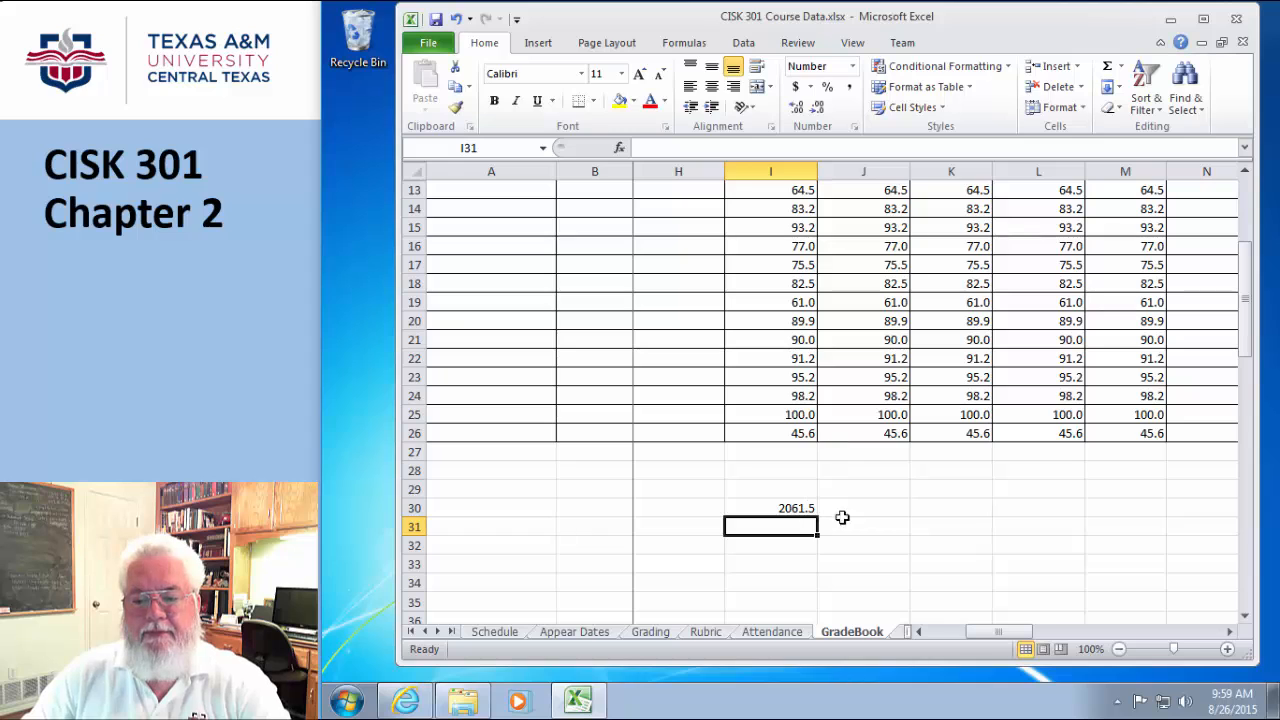
pyautogui.click(881, 508)
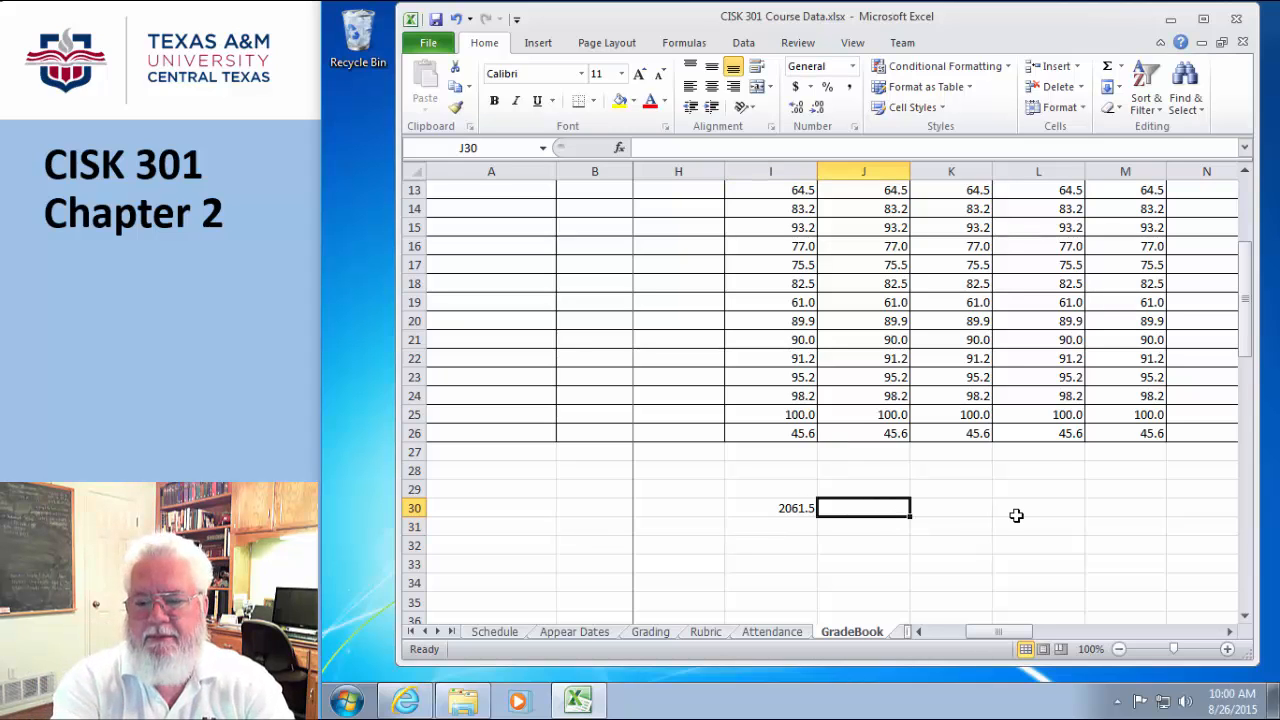
pyautogui.click(1120, 67)
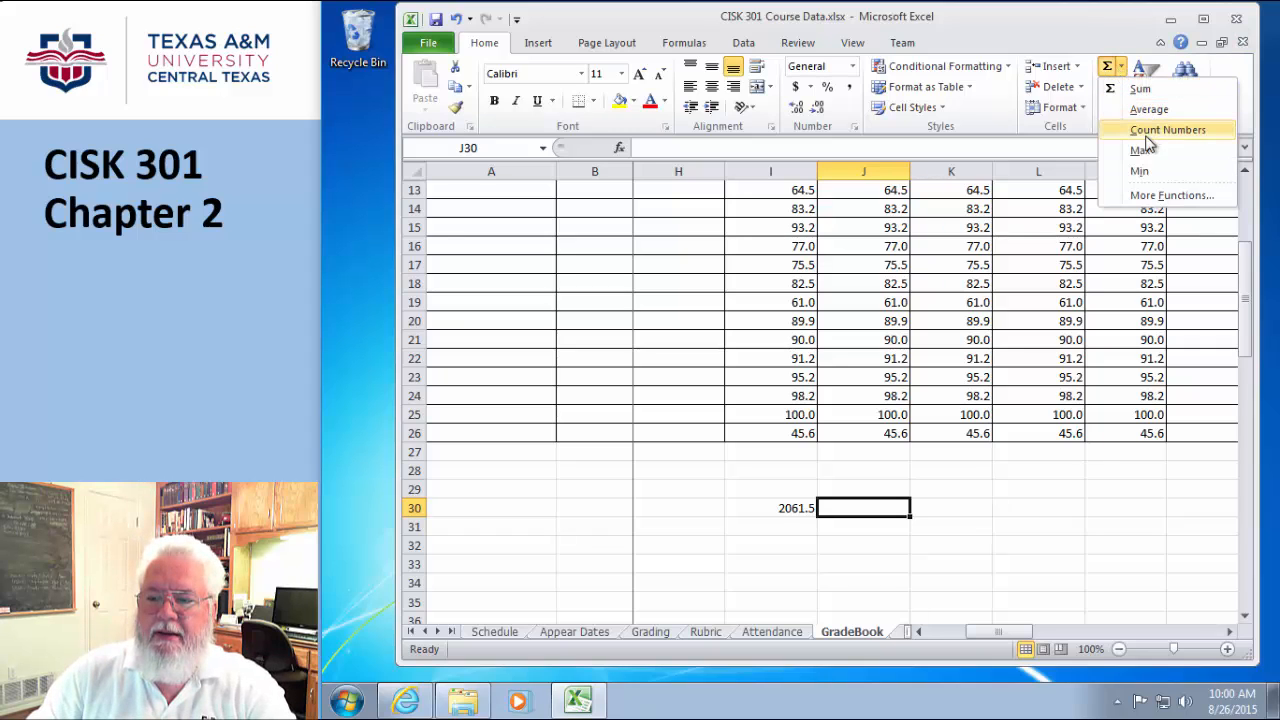
pyautogui.click(1096, 539)
pyautogui.scroll(4, 1000, 330)
pyautogui.moveTo(886, 210); pyautogui.dragTo(892, 583)
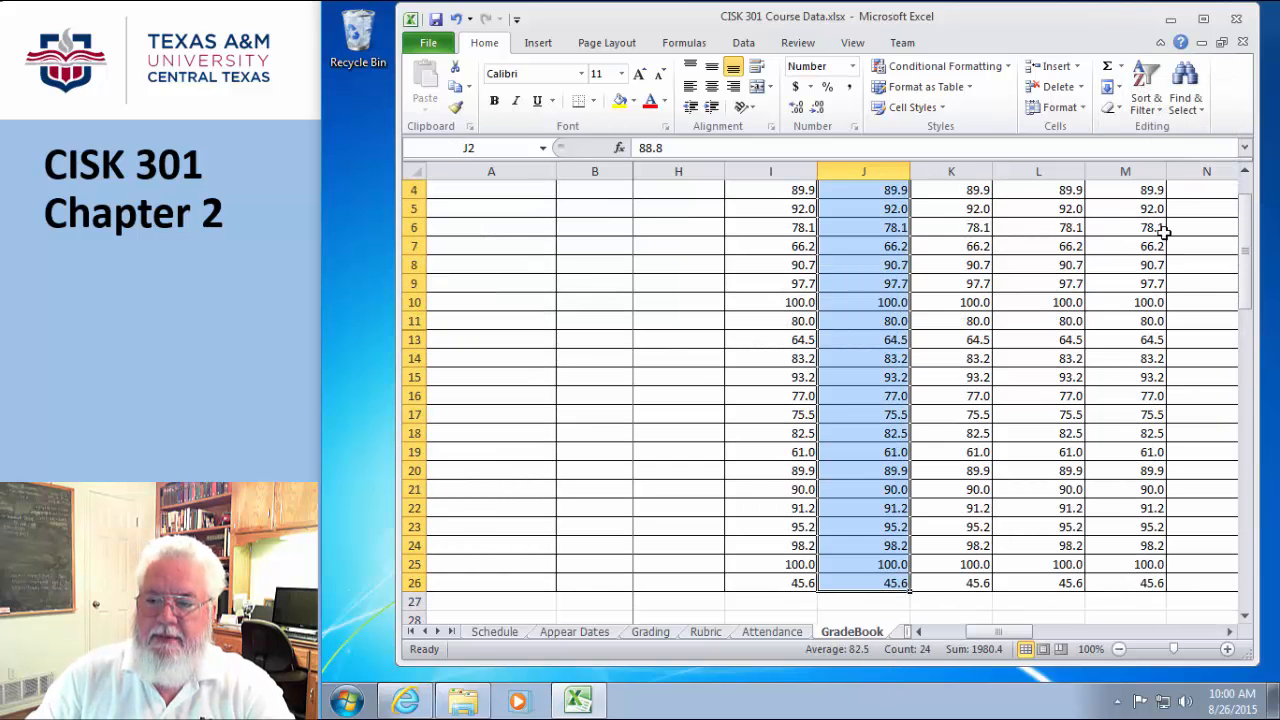
pyautogui.click(1121, 67)
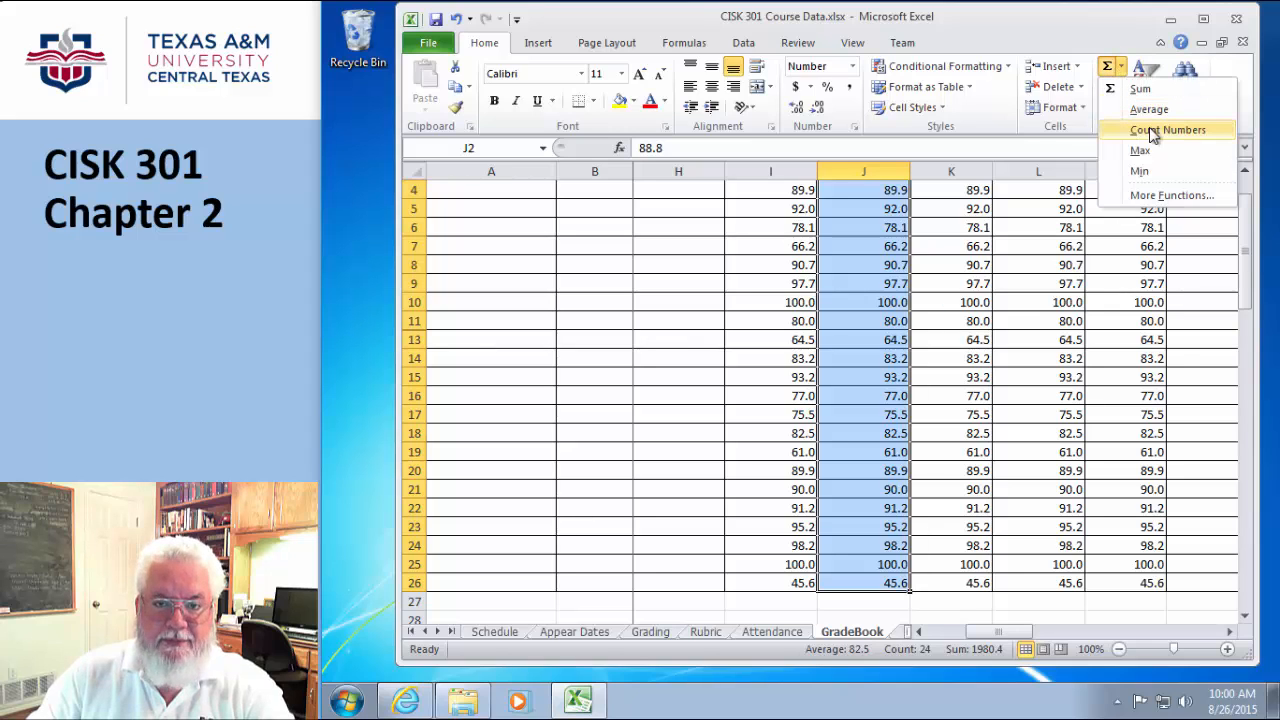
pyautogui.click(1034, 618)
# Enter the formula =COUNT(J2:J26) in cell J30 to count the Quiz 1 scores.
pyautogui.scroll(-2, 1035, 604)
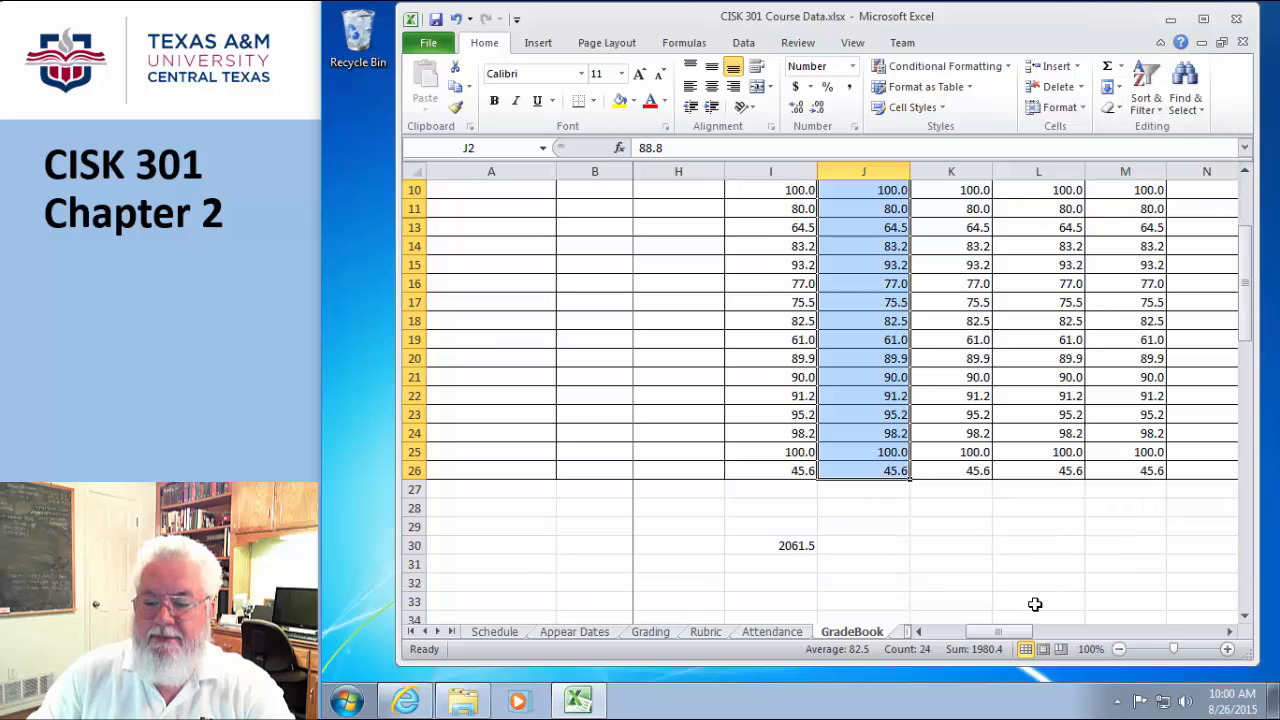
pyautogui.click(873, 549)
pyautogui.write('=')
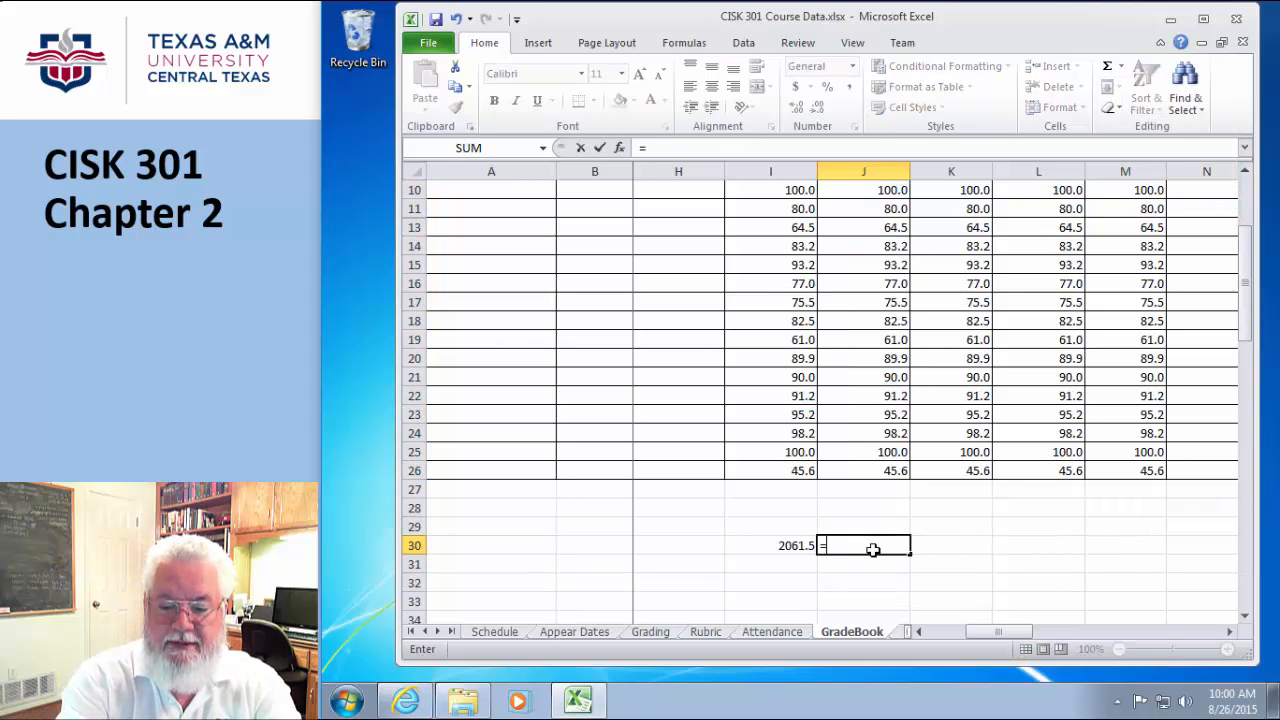
pyautogui.write('COUNT(')
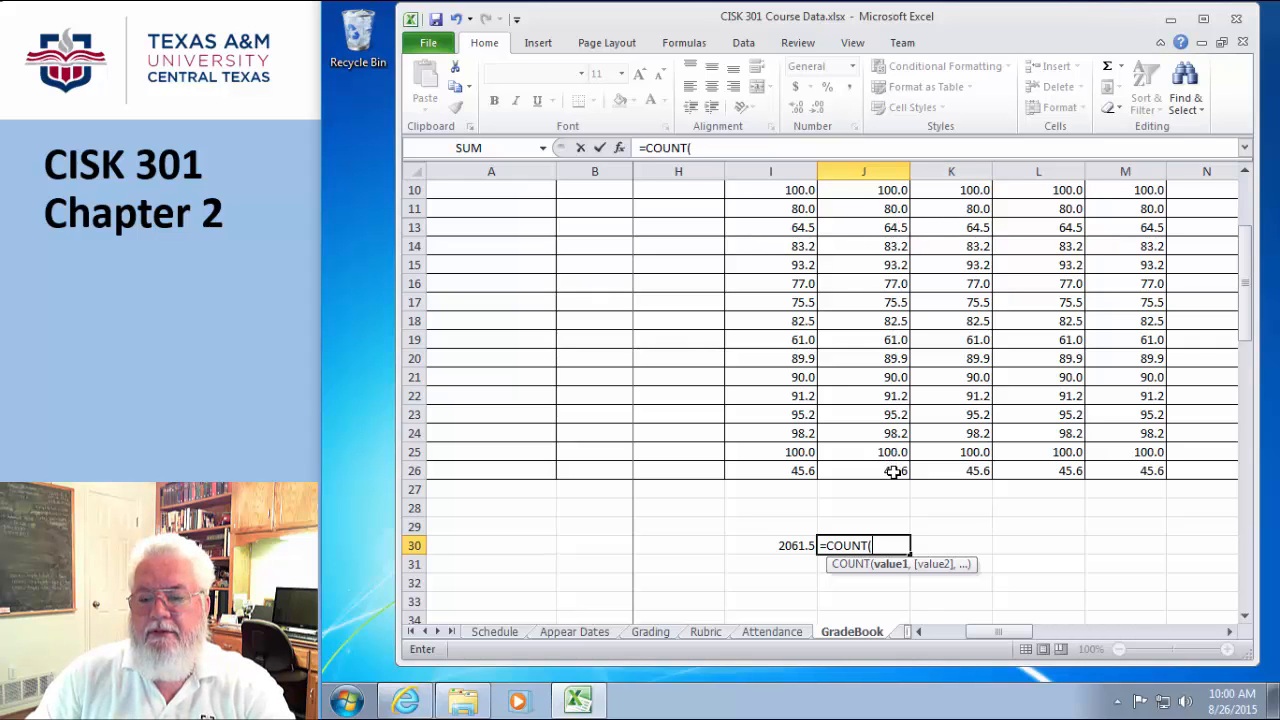
pyautogui.moveTo(893, 471); pyautogui.dragTo(828, 170)
pyautogui.click(741, 148)
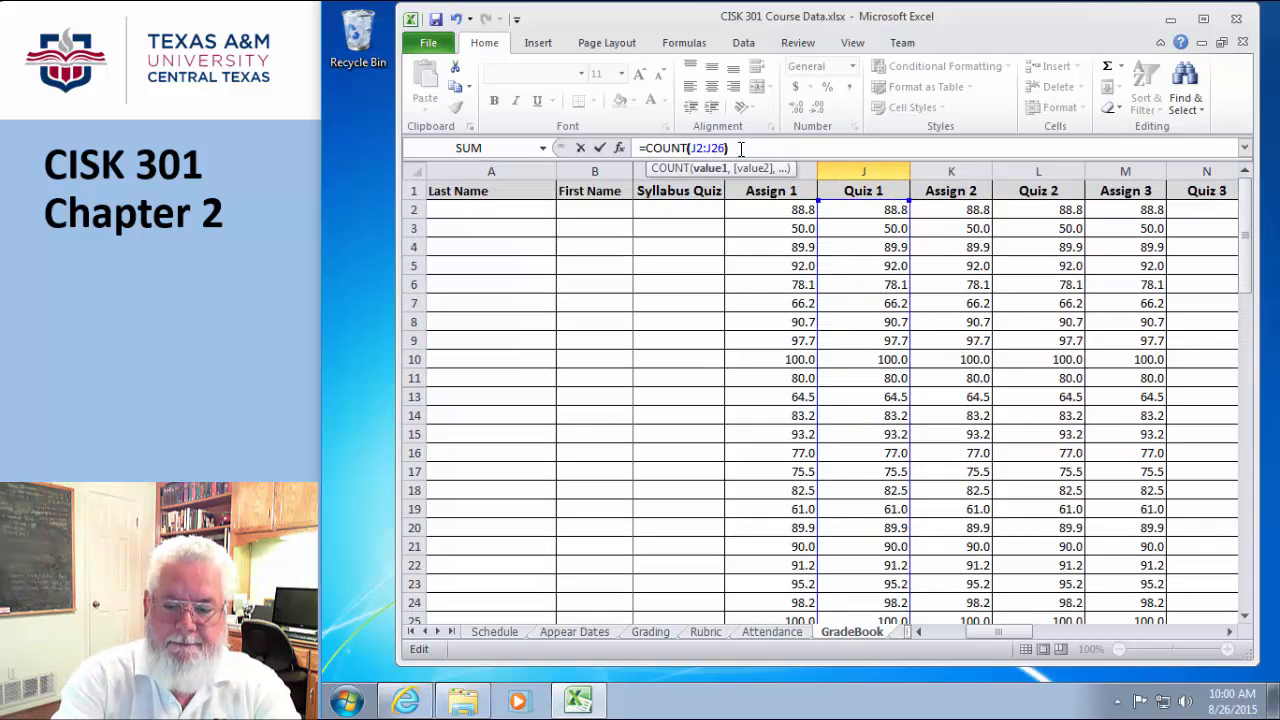
pyautogui.press('Return')
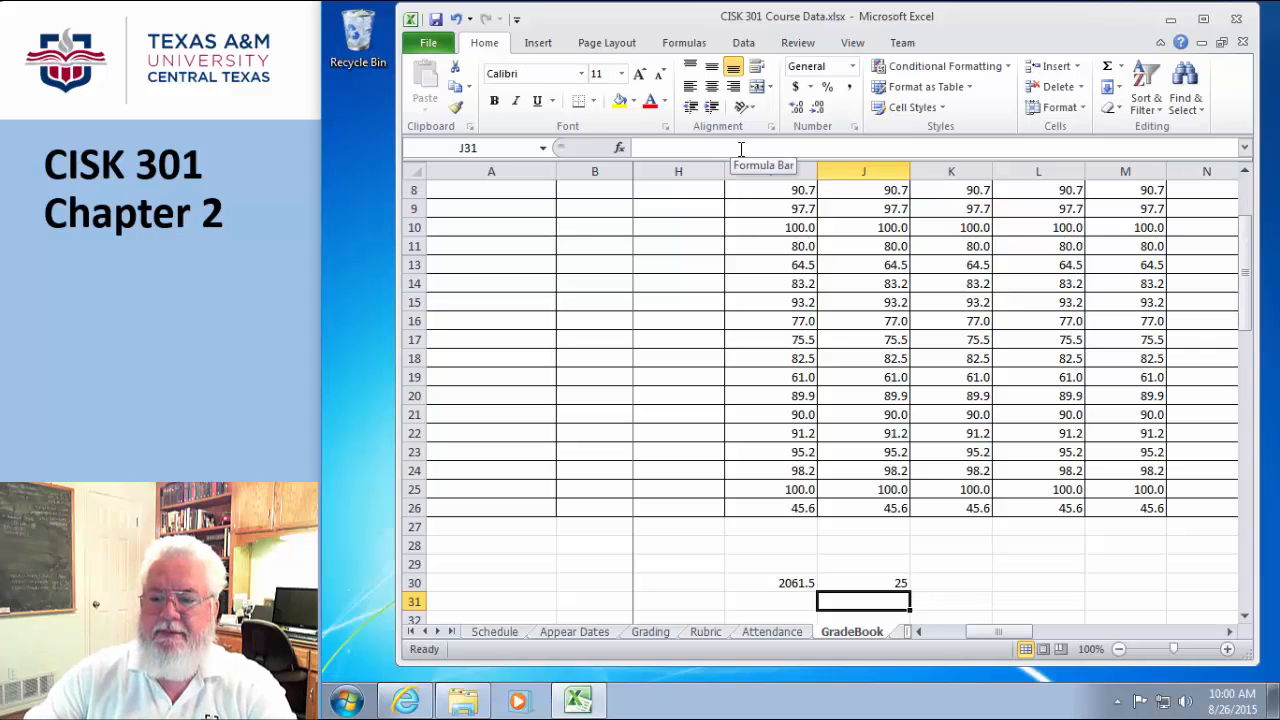
# Enter the formula =AVERAGE(K2:K26) in cell K30 to average the Assign 2 scores.
pyautogui.click(971, 584)
pyautogui.write('=')
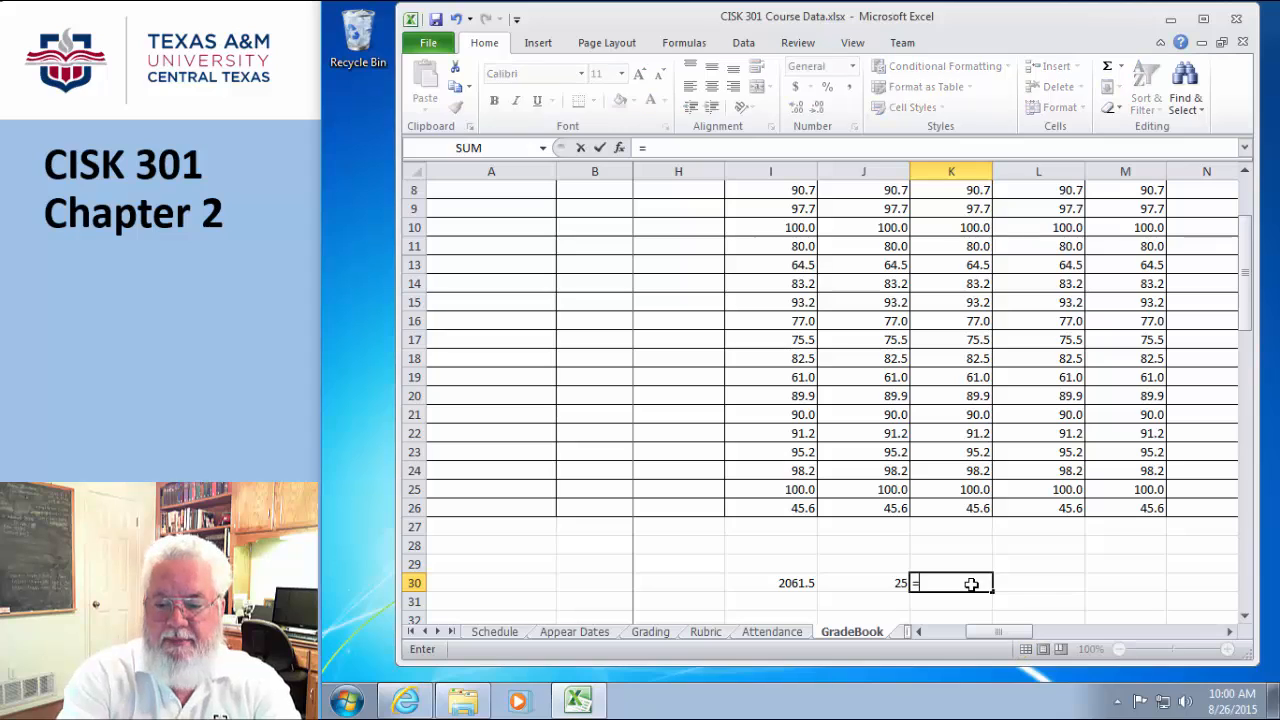
pyautogui.write('AVERAGE')
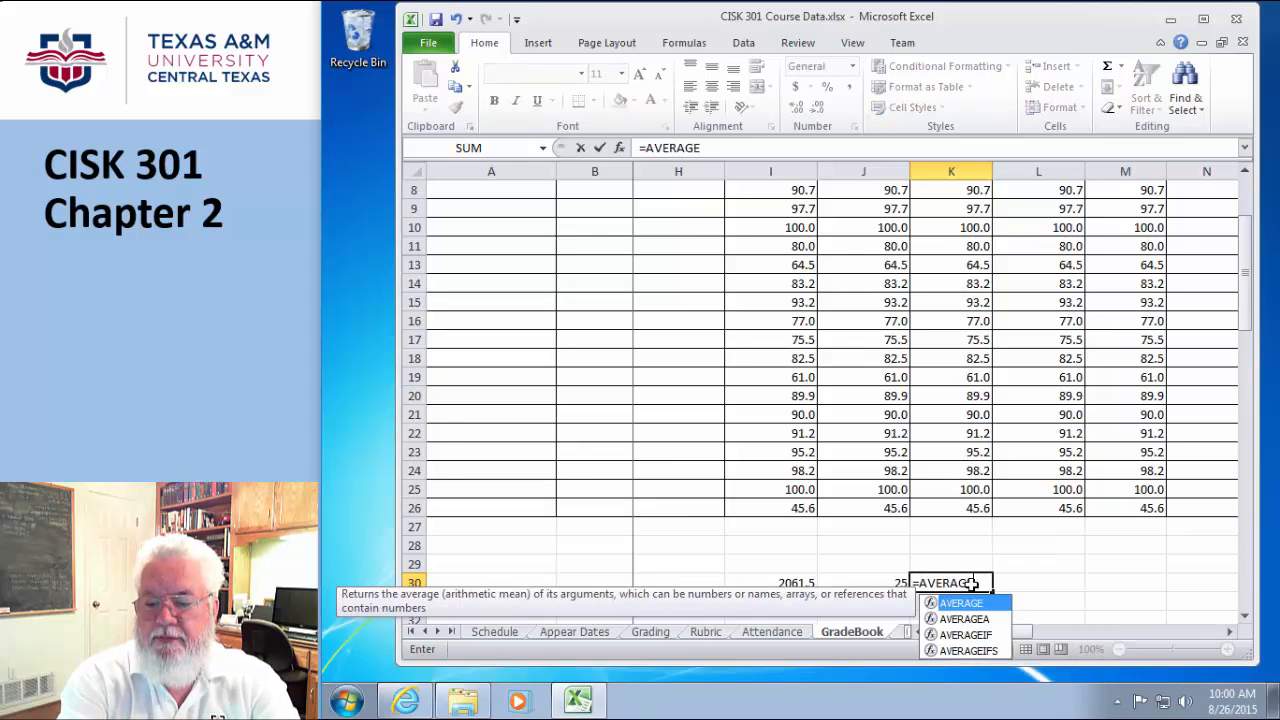
pyautogui.write('(')
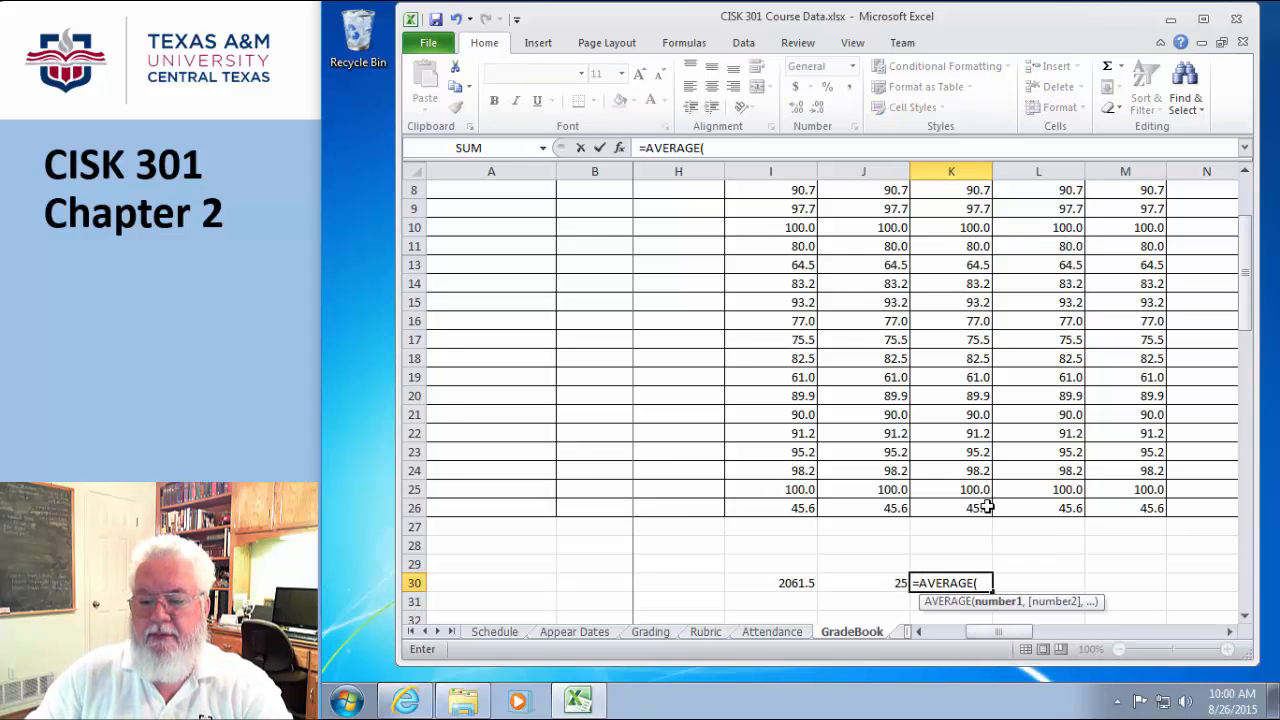
pyautogui.moveTo(986, 508); pyautogui.dragTo(962, 222)
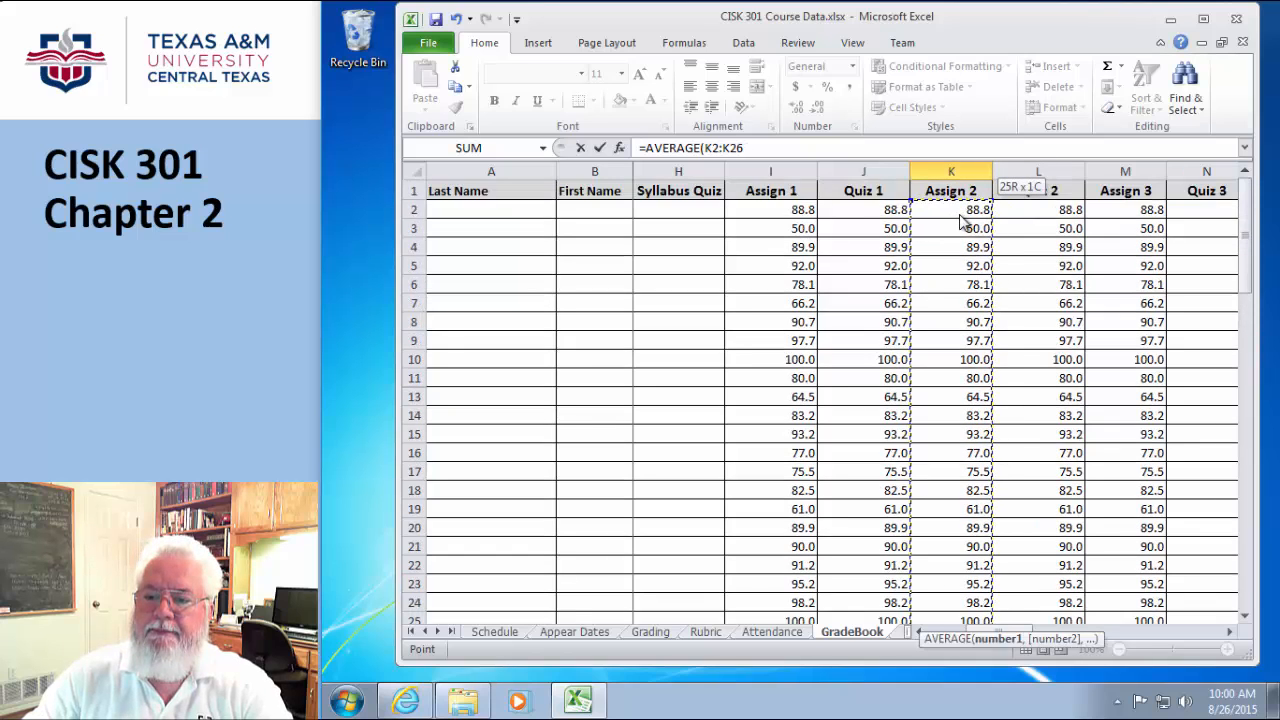
pyautogui.write(')')
pyautogui.press('Return')
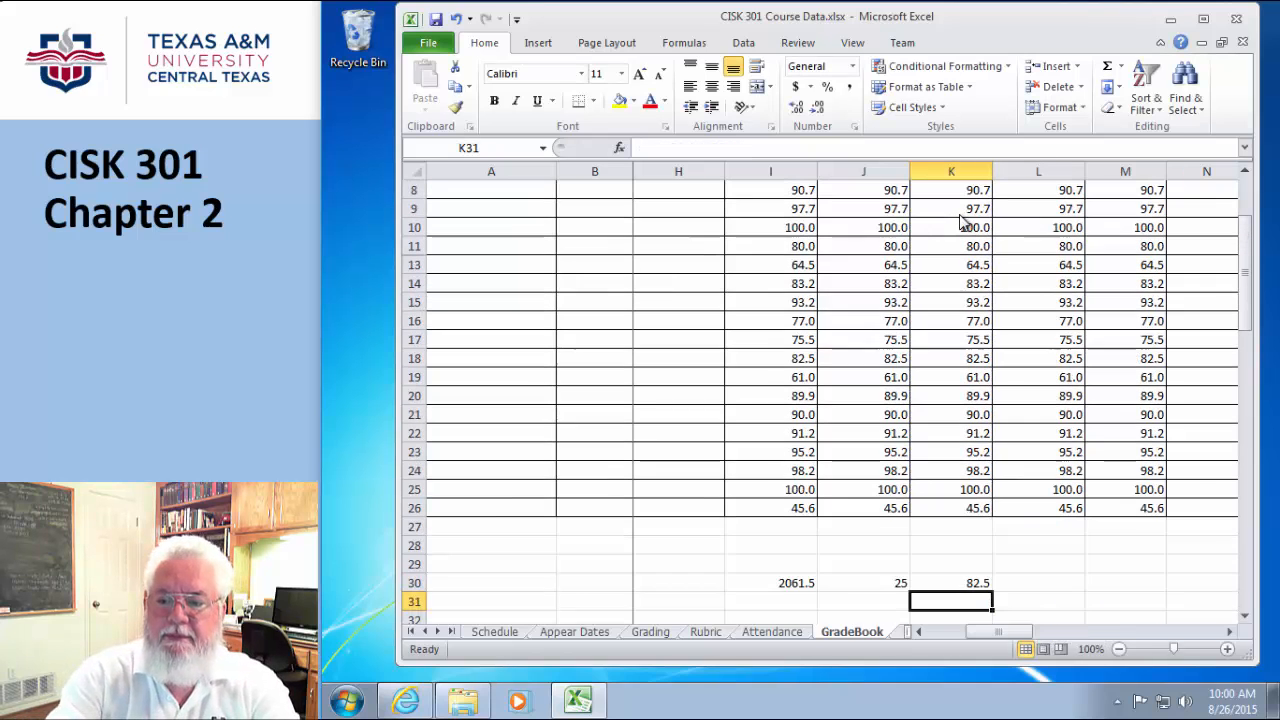
# Enter the formula =MAX(L2:L26) in cell L30 to find the highest Quiz 2 score.
pyautogui.click(1066, 583)
pyautogui.write('=')
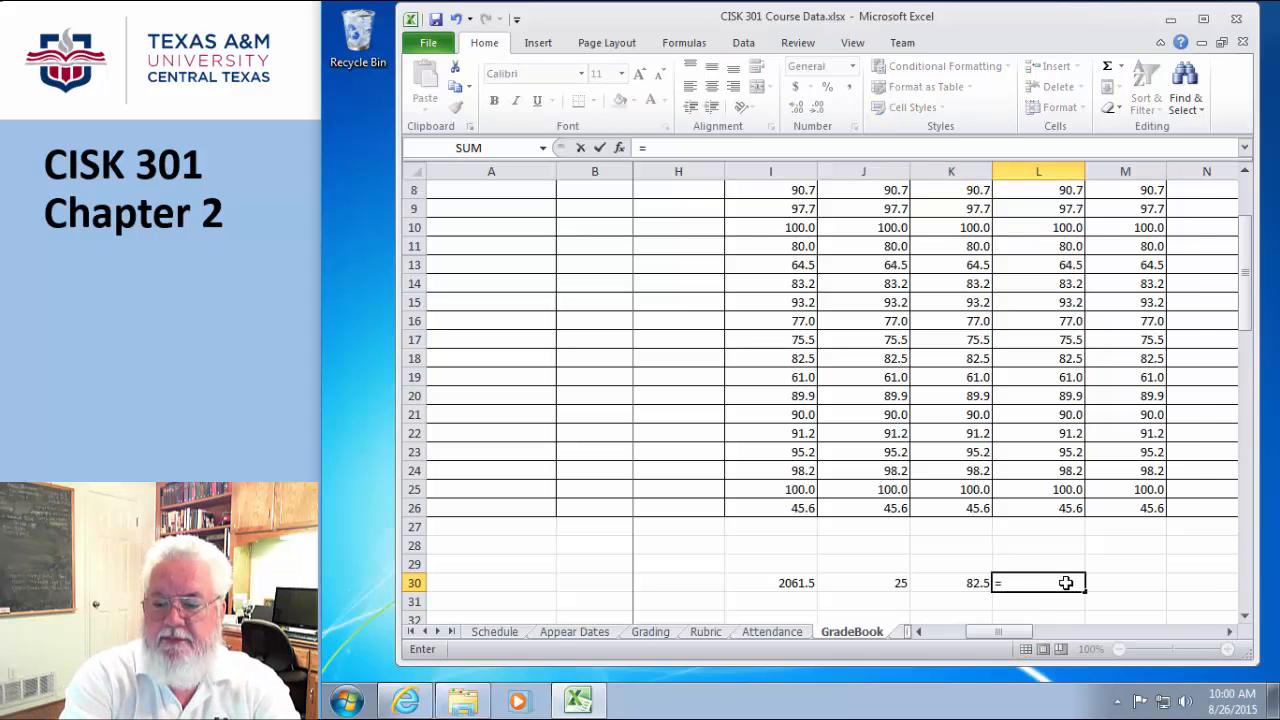
pyautogui.write('MAX(')
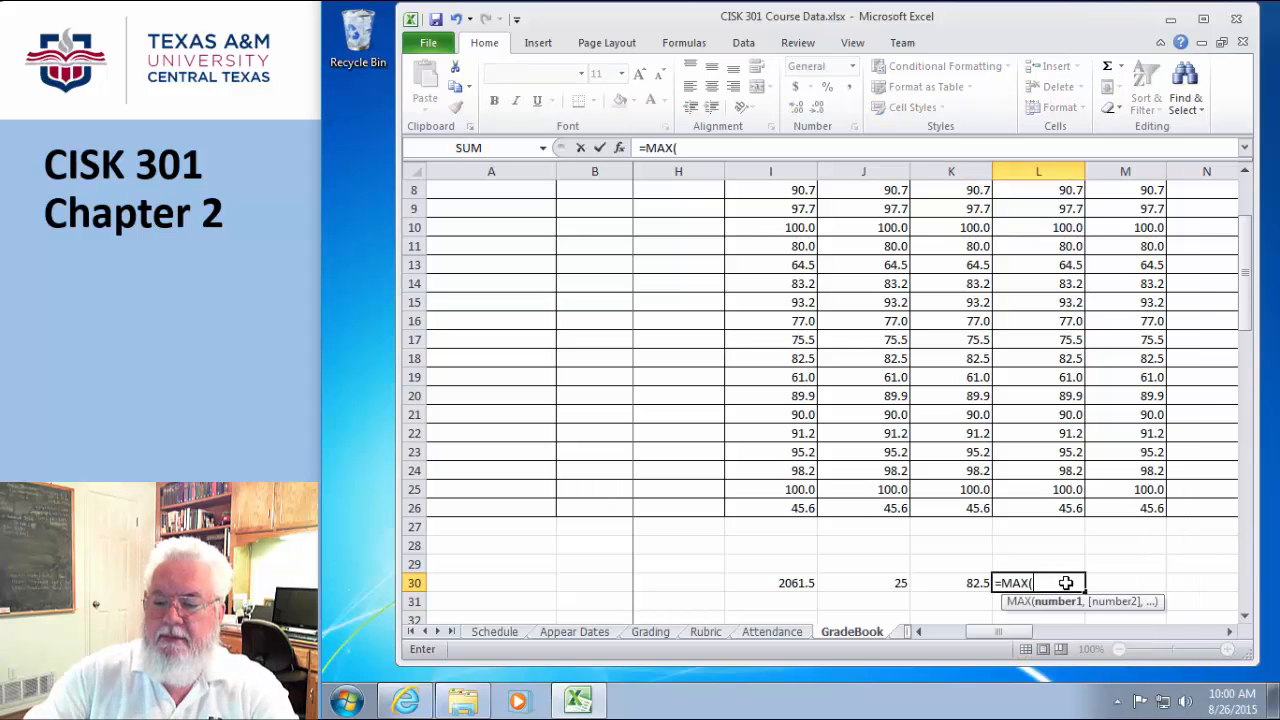
pyautogui.moveTo(1072, 509); pyautogui.dragTo(1062, 207)
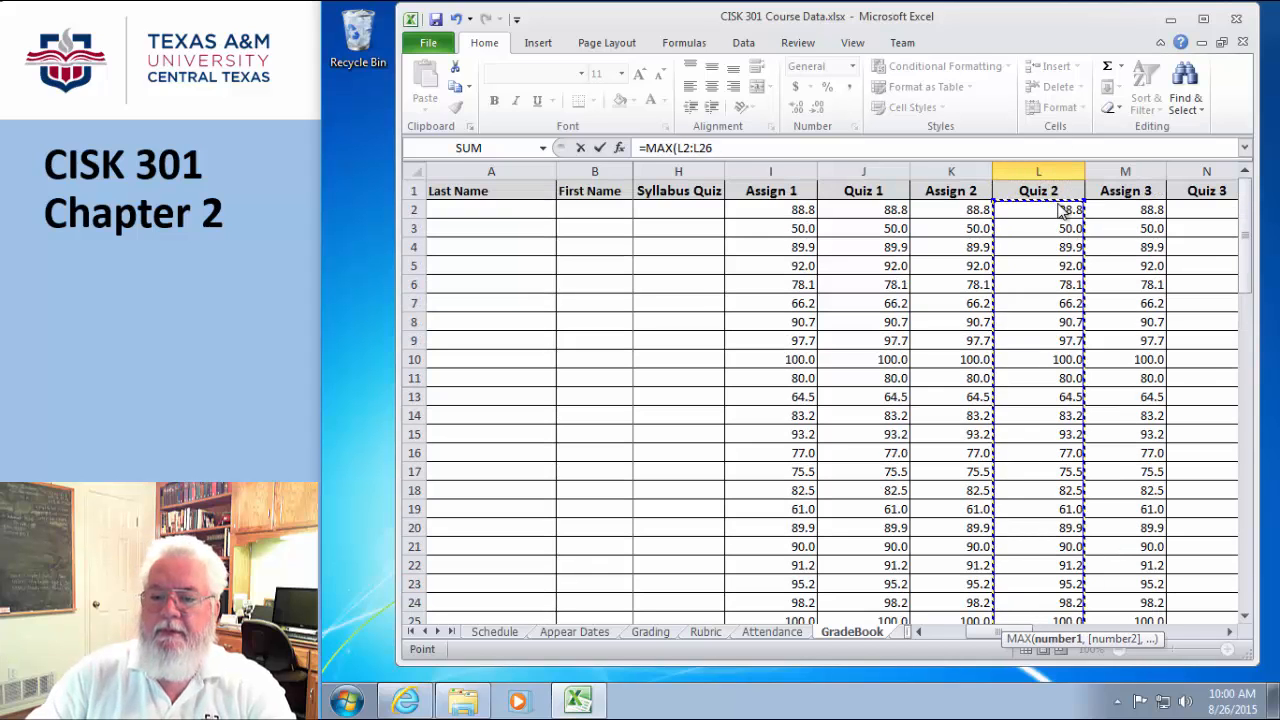
pyautogui.click(740, 152)
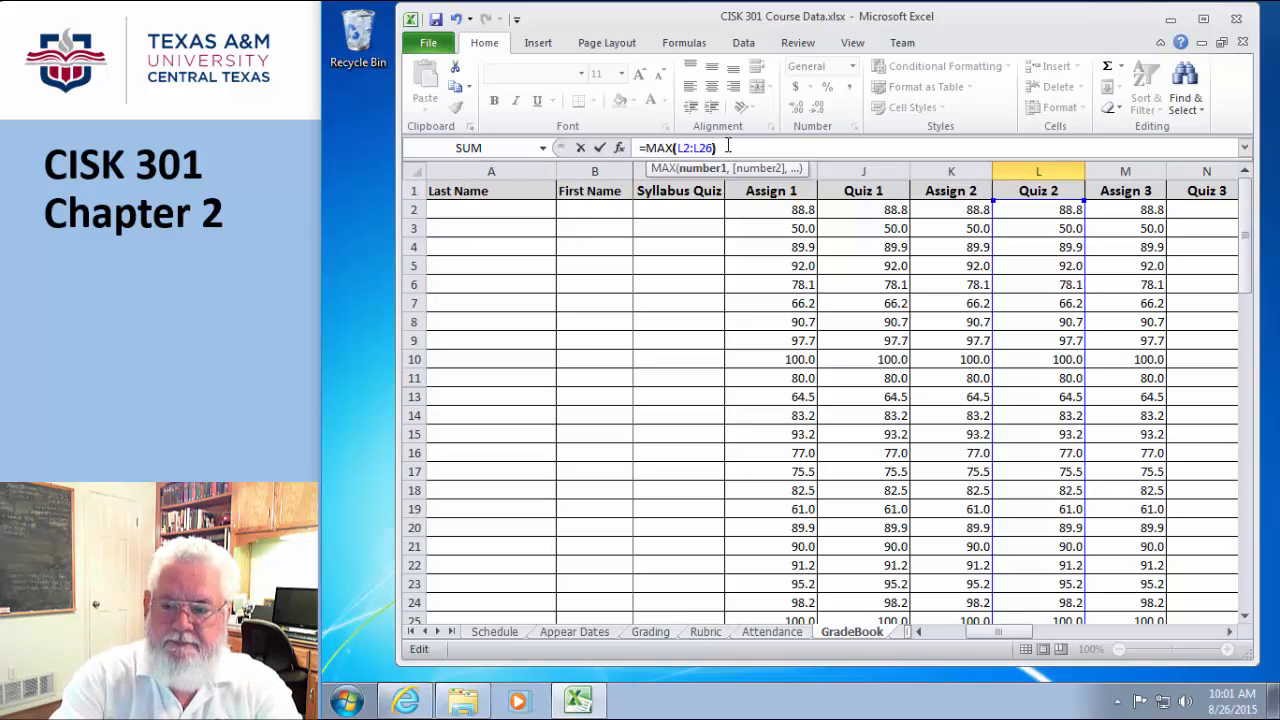
pyautogui.press('Return')
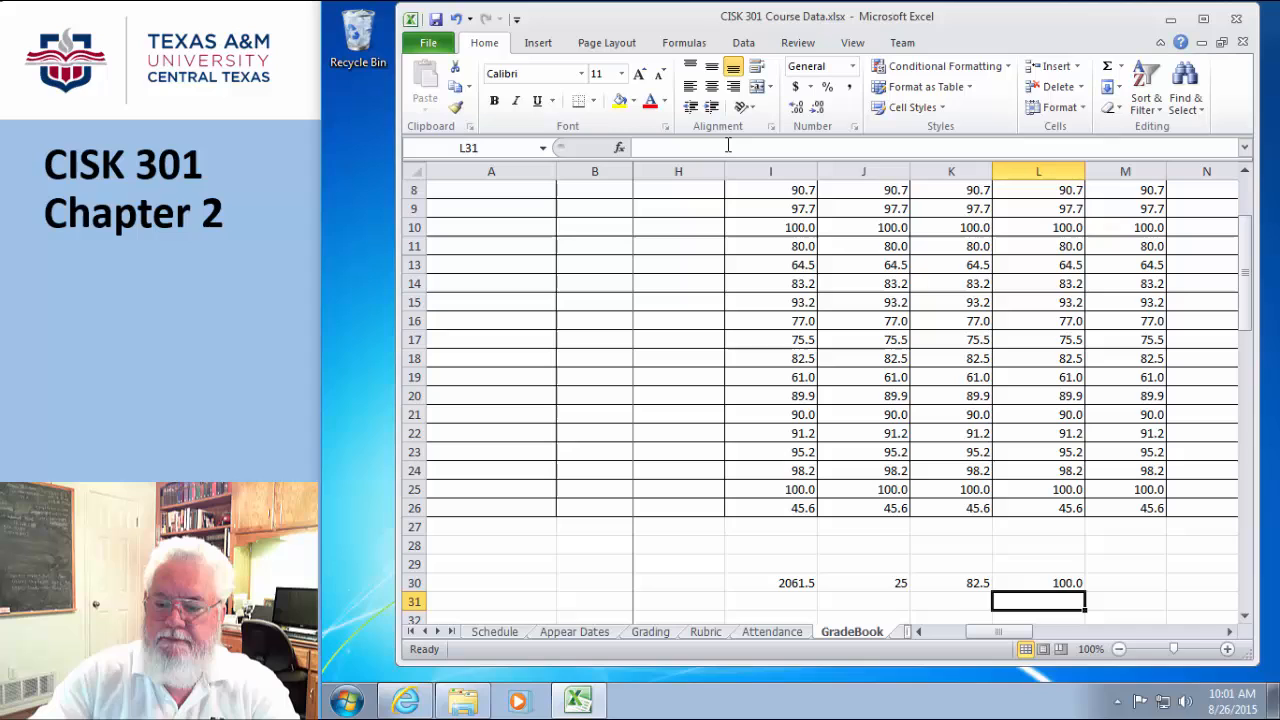
# Enter the formula =MIN(M2:M26) in cell M30 to find the lowest Assign 3 score.
pyautogui.click(1141, 583)
pyautogui.write('=MIN(')
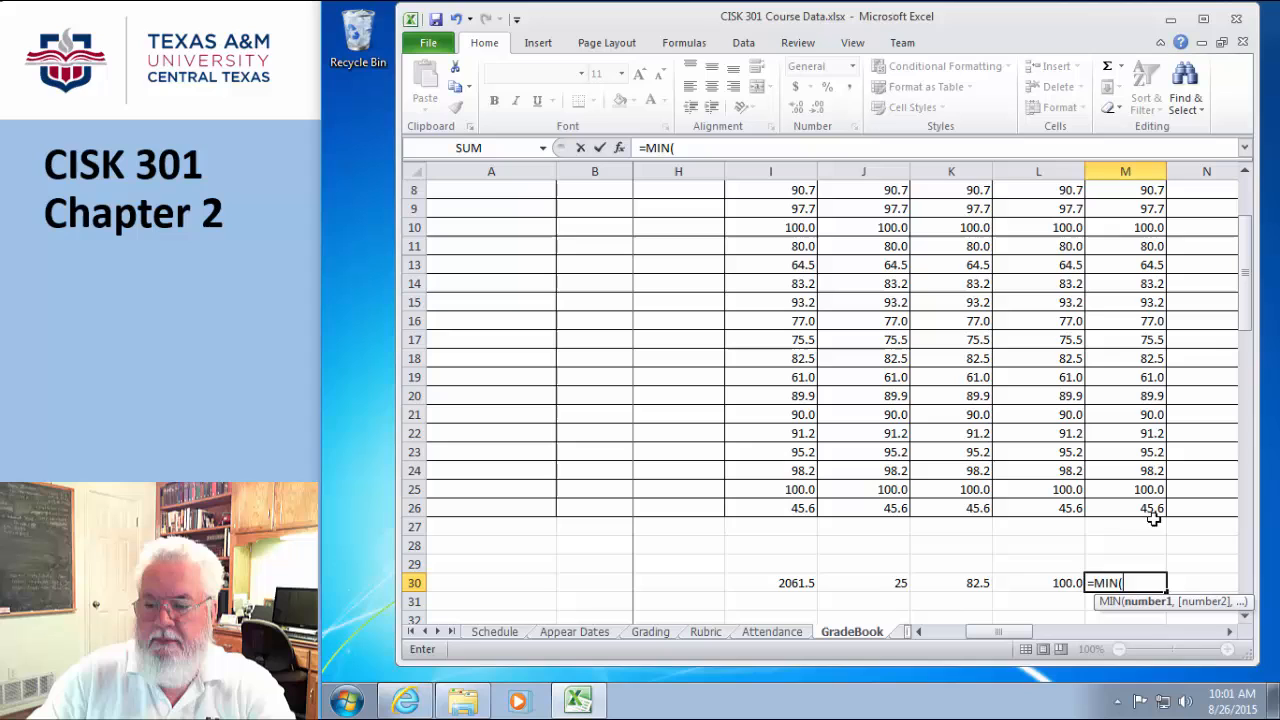
pyautogui.moveTo(1150, 508); pyautogui.dragTo(1126, 210)
pyautogui.click(738, 147)
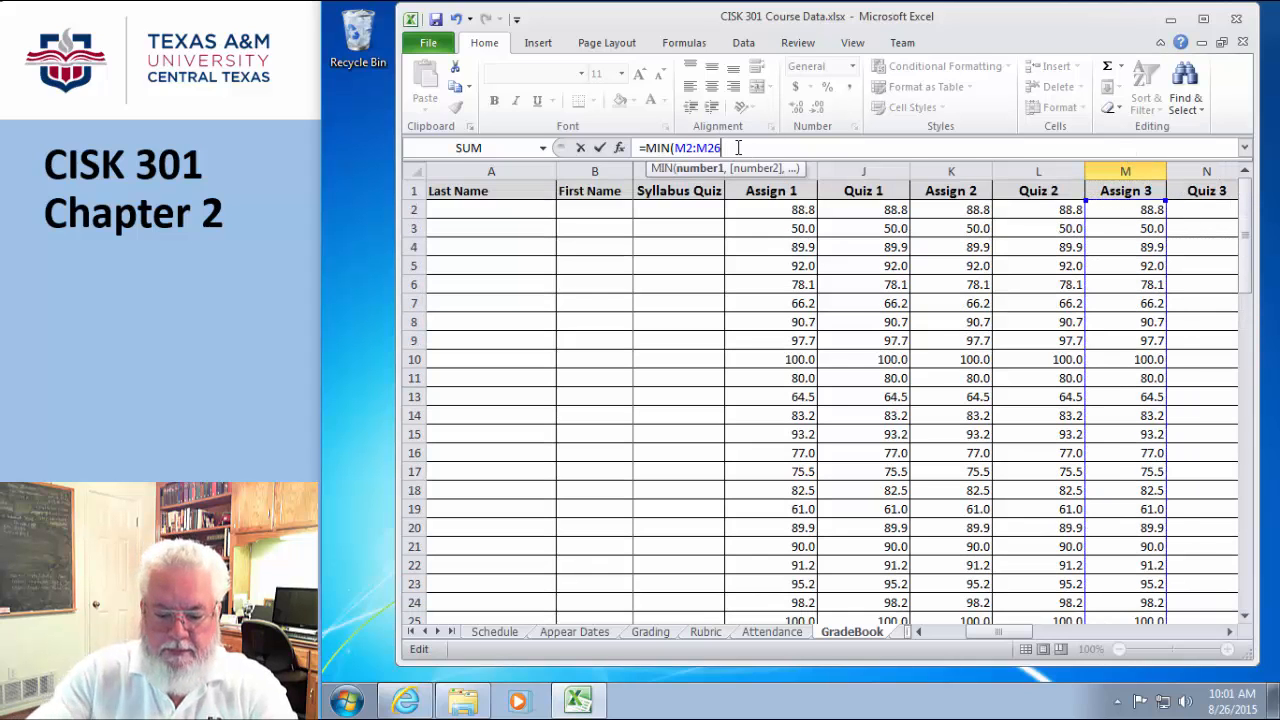
pyautogui.press('Return')
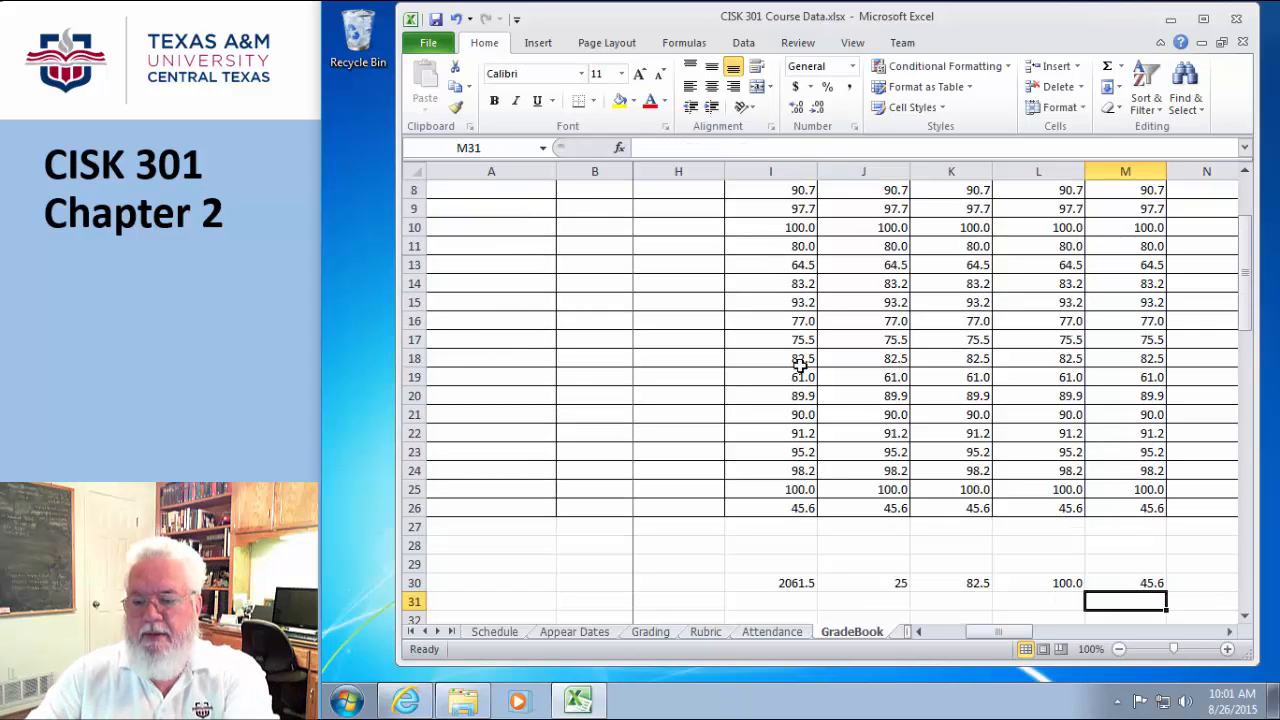
# Label cells I29 through M29 as SUM, Count, Average, Max and Min above the formula results.
pyautogui.click(798, 568)
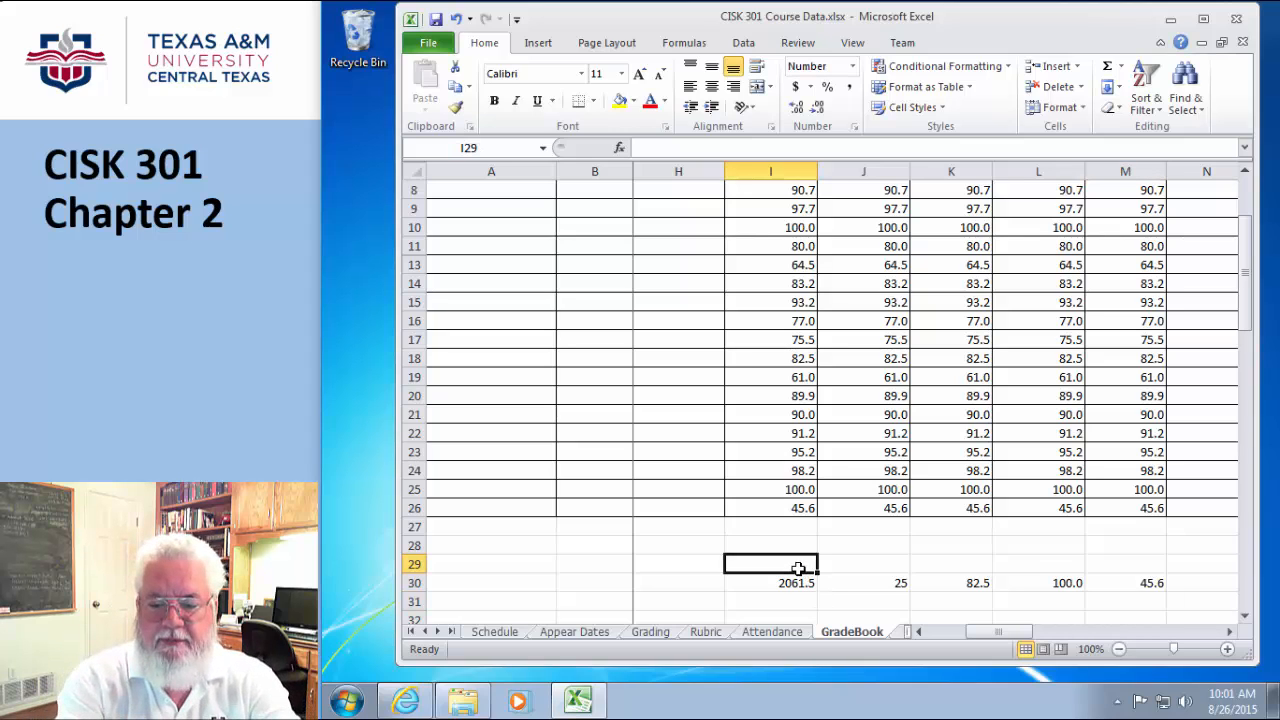
pyautogui.write('SUM')
pyautogui.press('Tab')
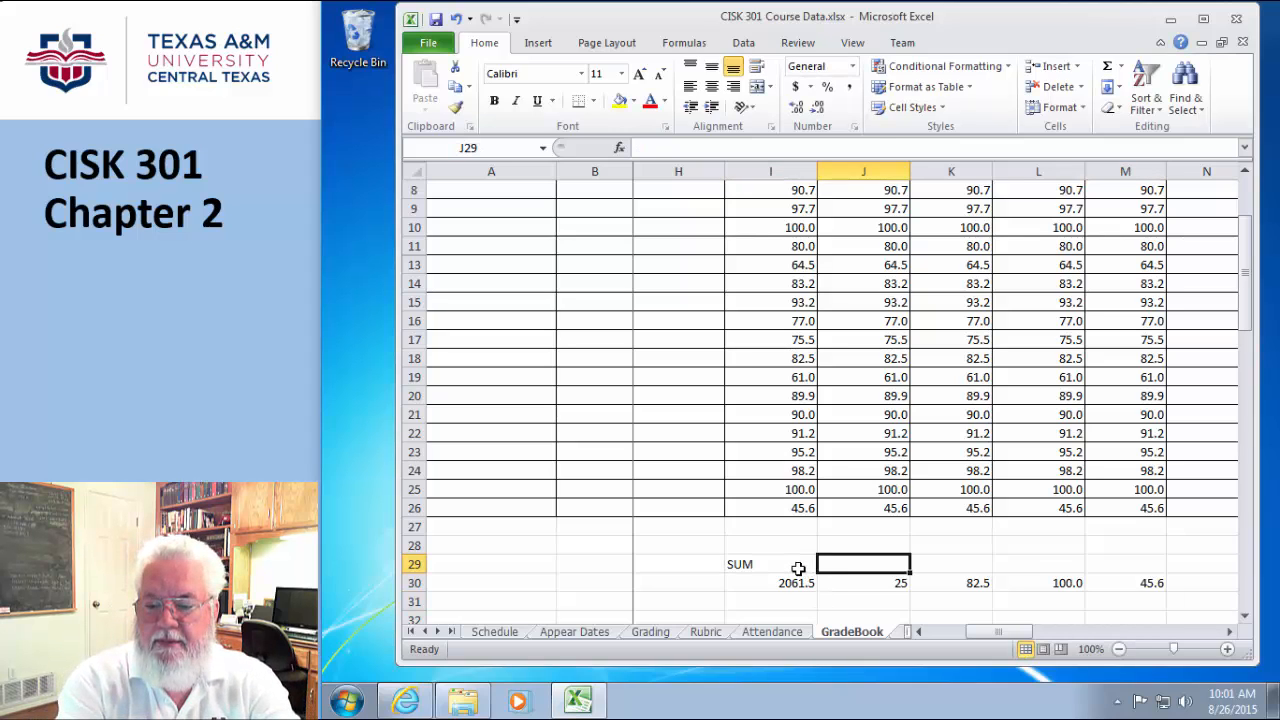
pyautogui.write('Count')
pyautogui.press('Tab')
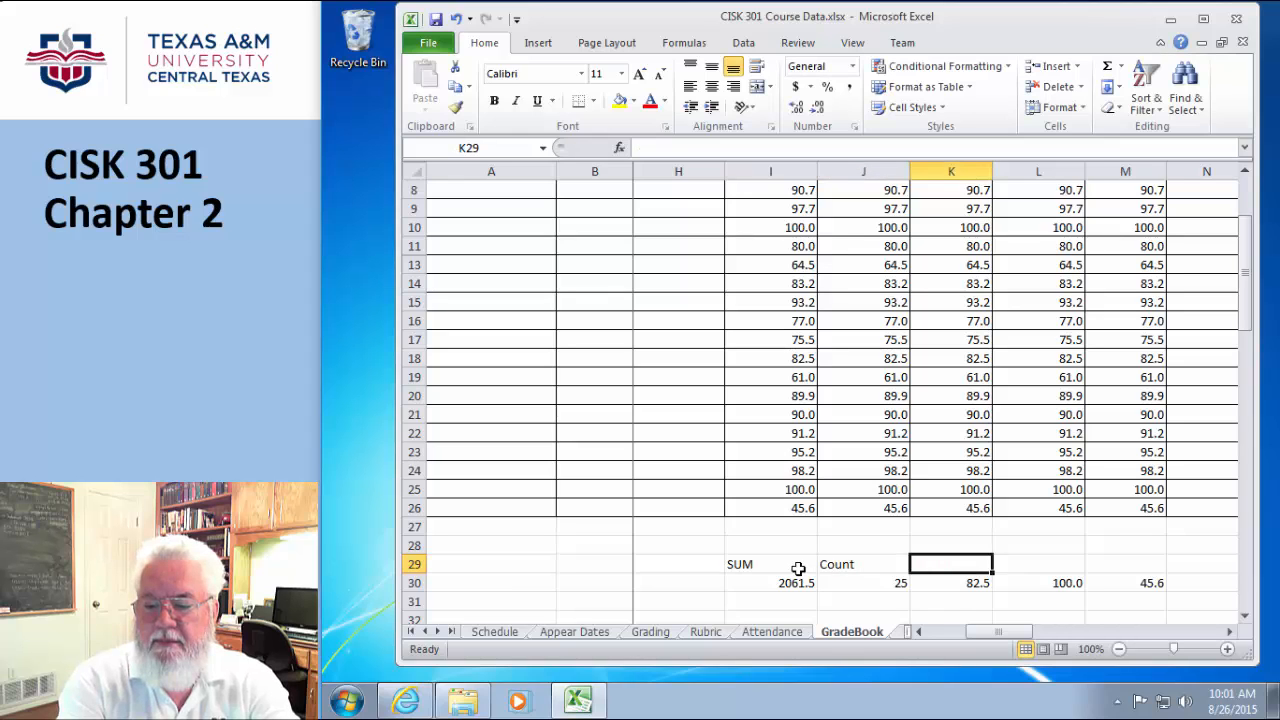
pyautogui.write('Avera')
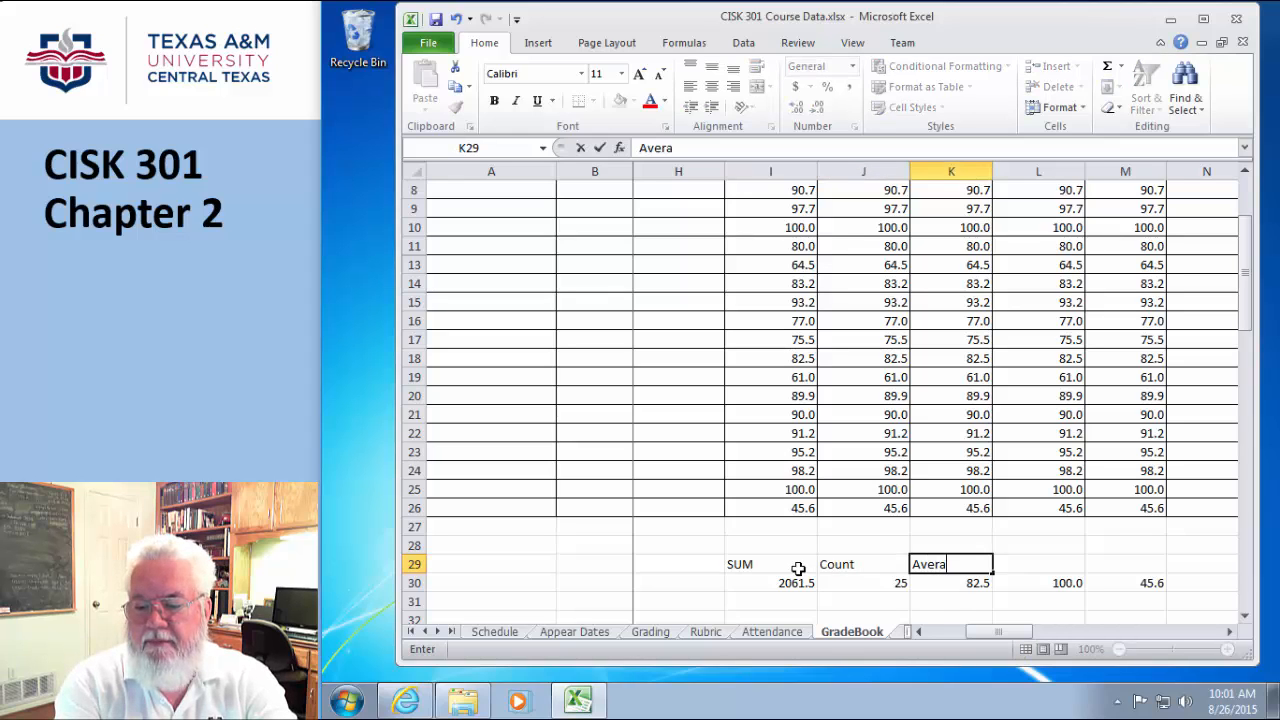
pyautogui.write('ge')
pyautogui.press('Tab')
pyautogui.write('Max')
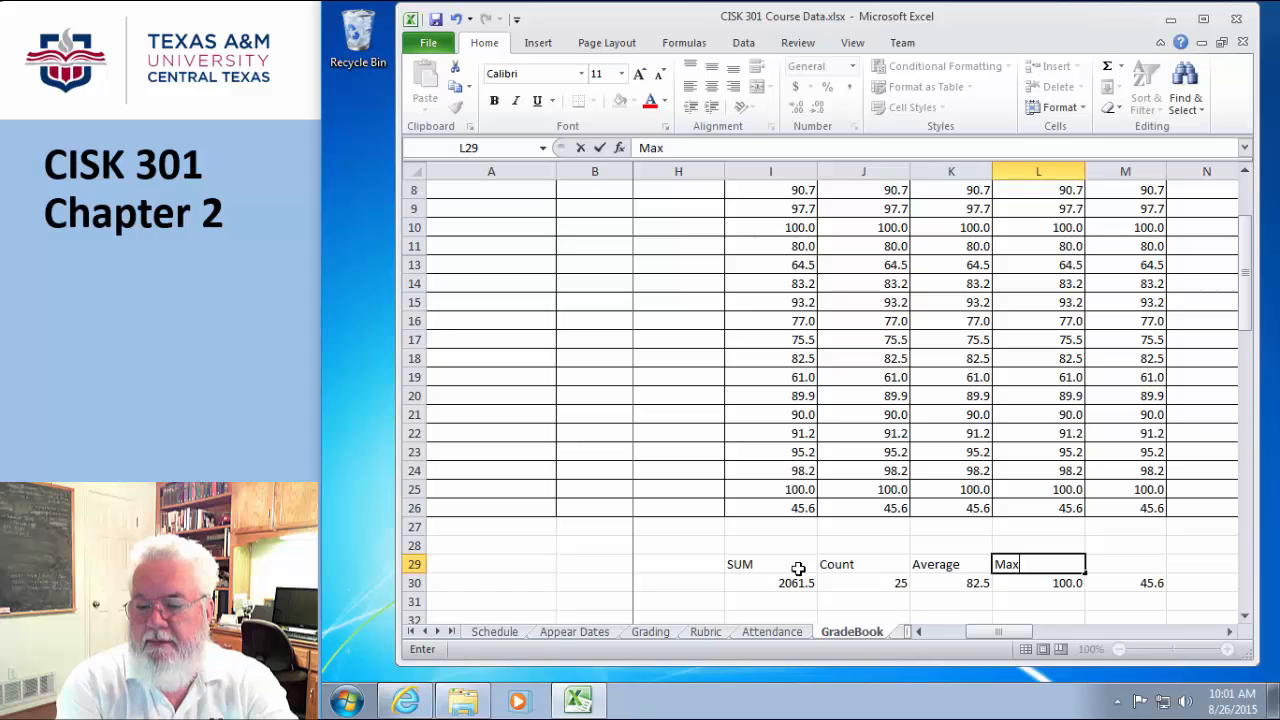
pyautogui.press('Tab')
pyautogui.write('M')
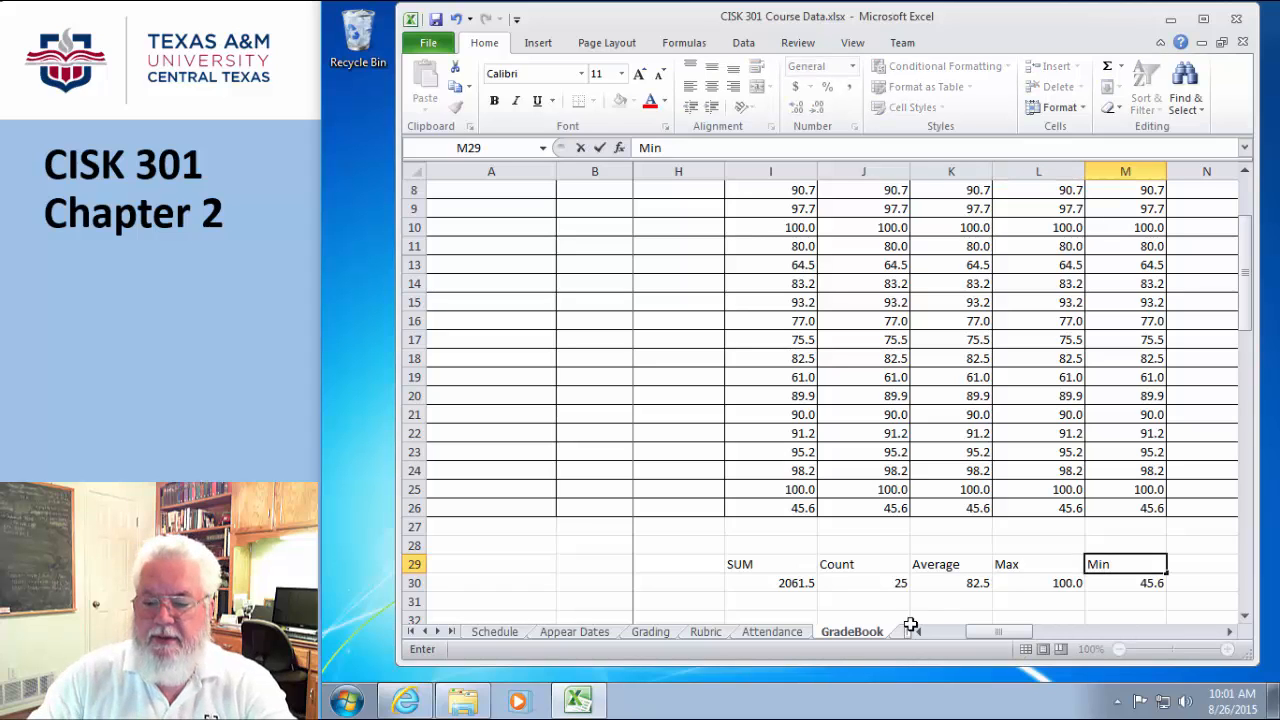
pyautogui.click(1205, 557)
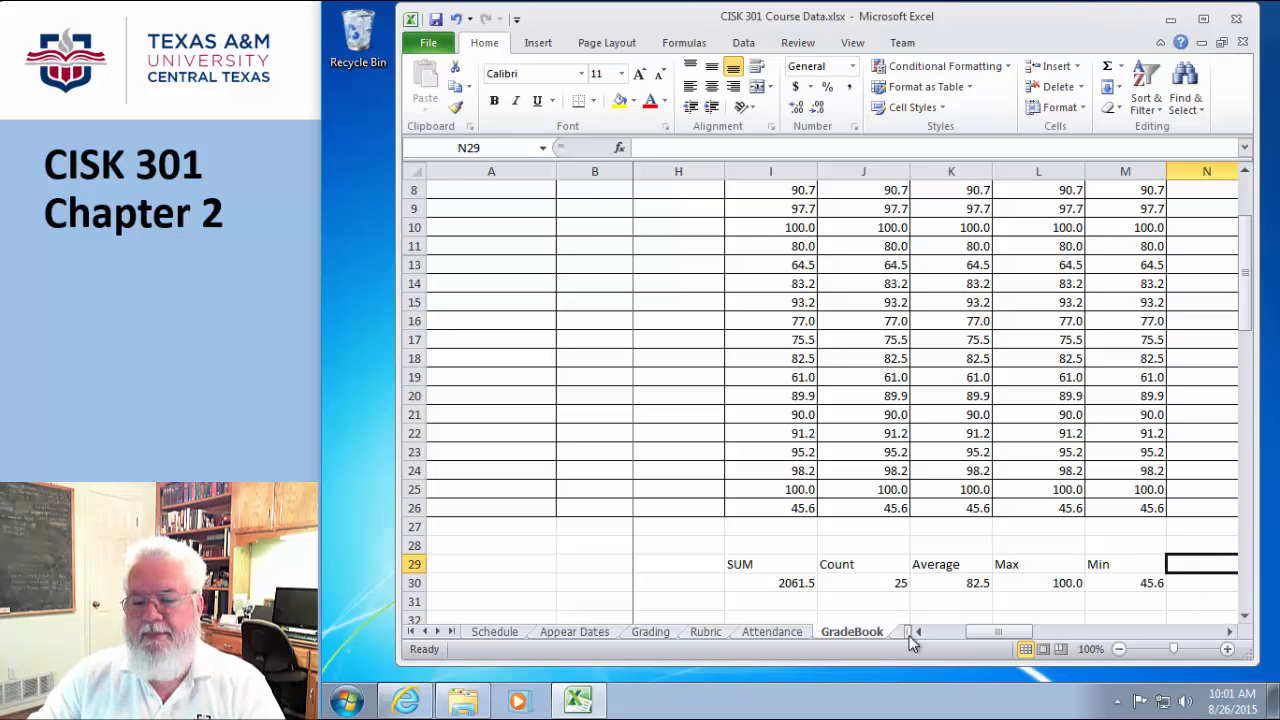
# Review the SUM, COUNT, AVERAGE, MAX and MIN formulas in cells I30 through M30.
pyautogui.click(800, 587)
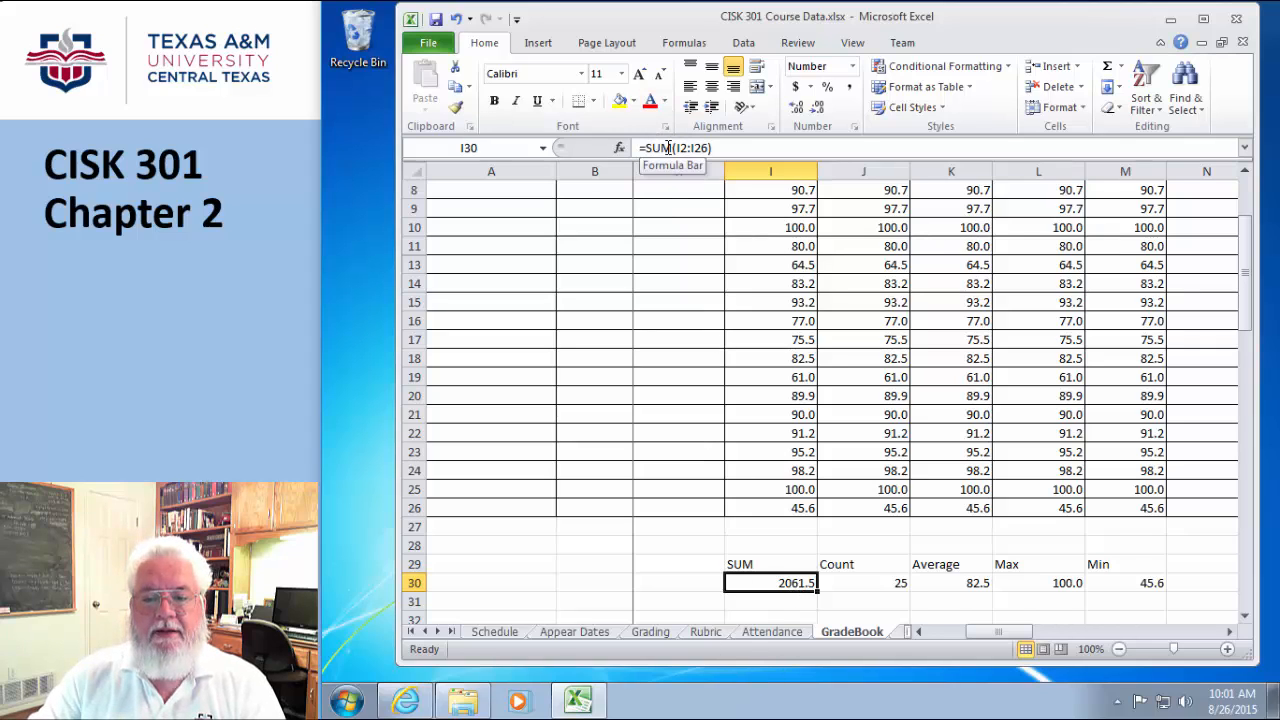
pyautogui.click(876, 583)
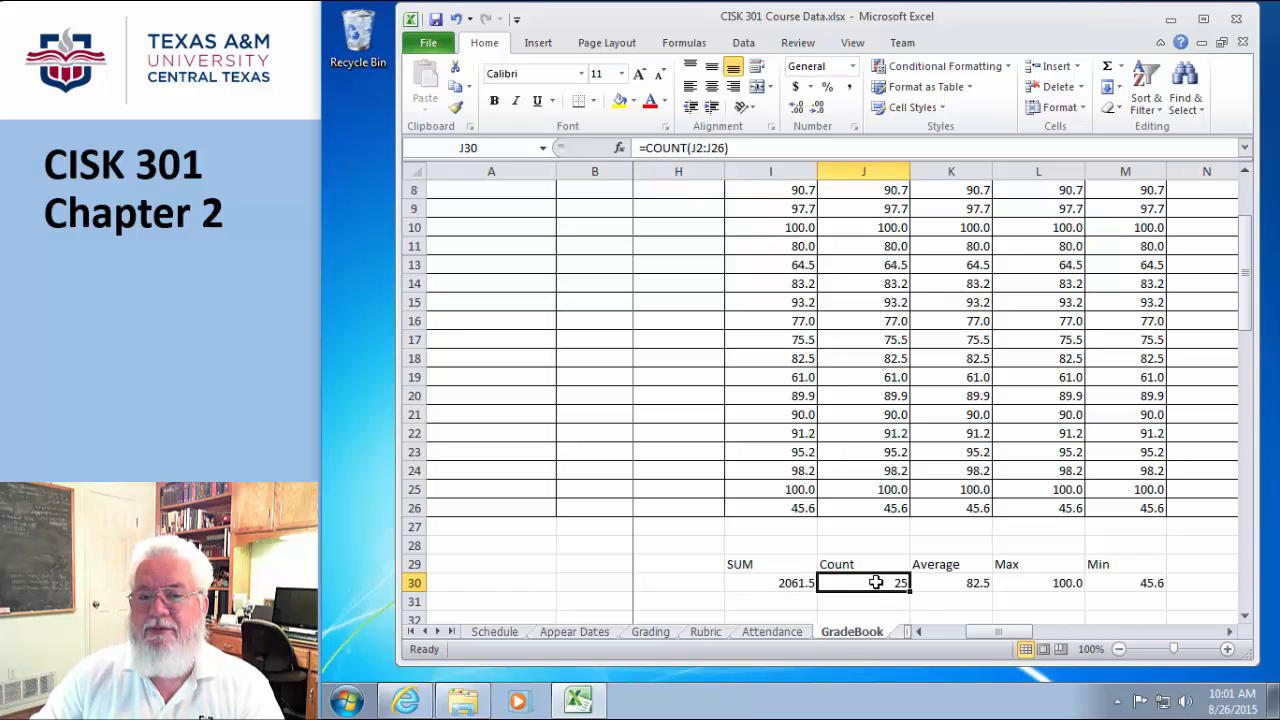
pyautogui.click(972, 586)
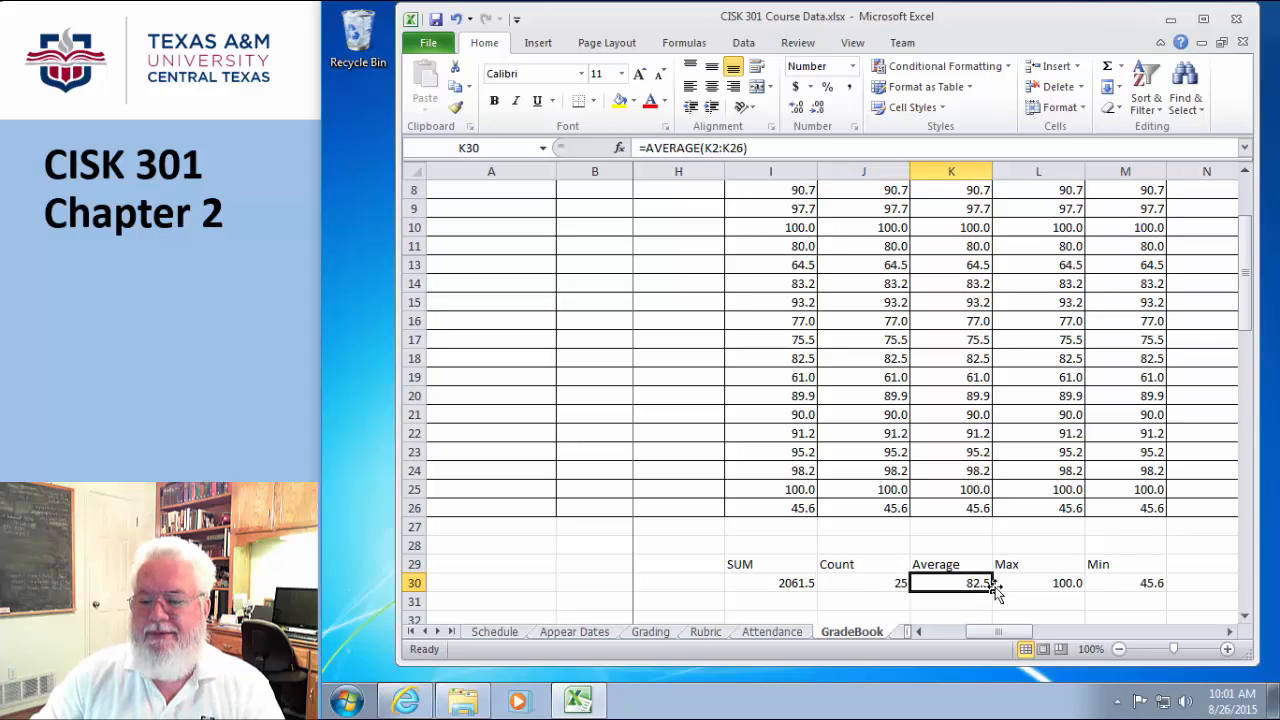
pyautogui.click(1074, 585)
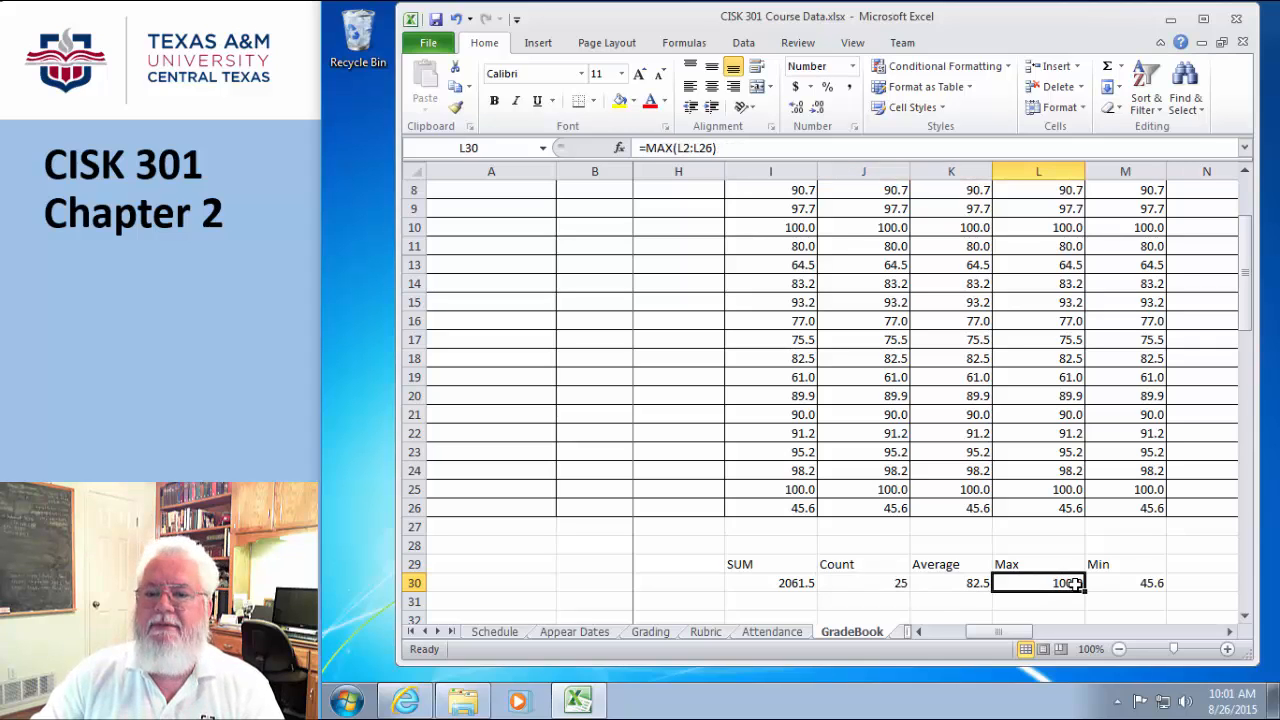
pyautogui.click(1150, 585)
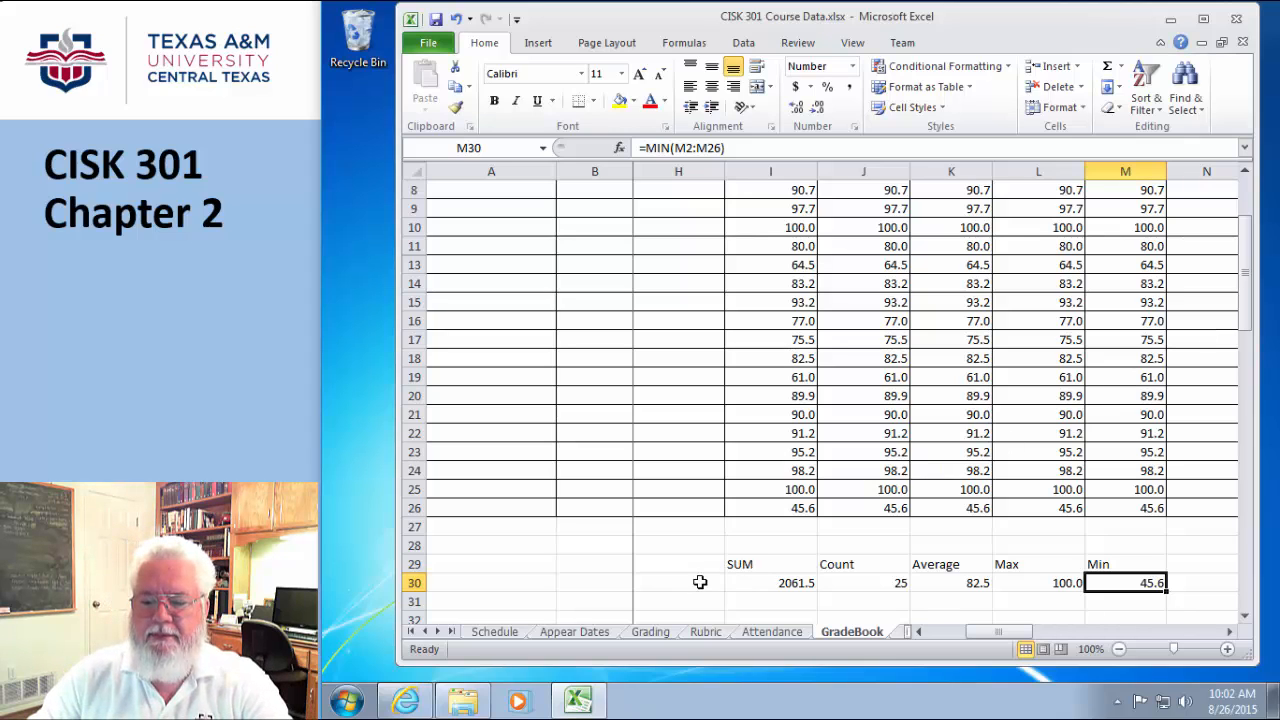
# Clear the contents of the range J2:N31 and delete the SUM label in cell I29.
pyautogui.moveTo(1193, 598); pyautogui.dragTo(874, 210)
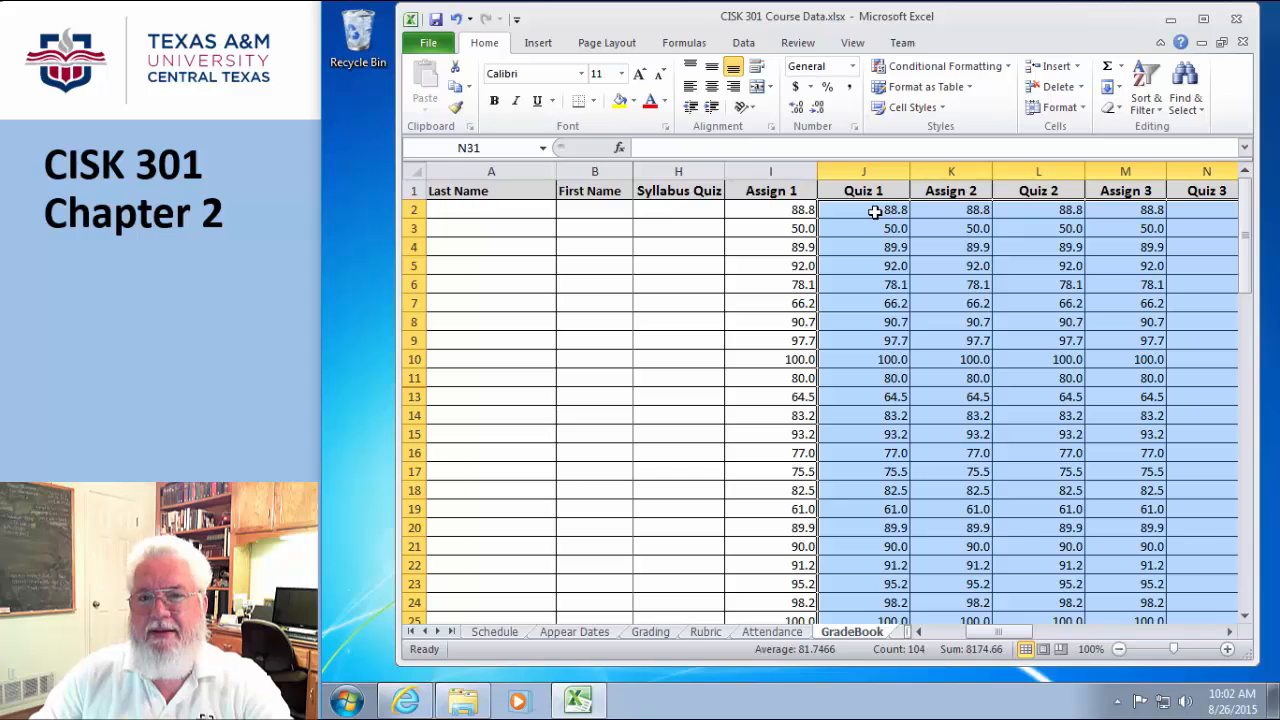
pyautogui.rightClick(874, 211)
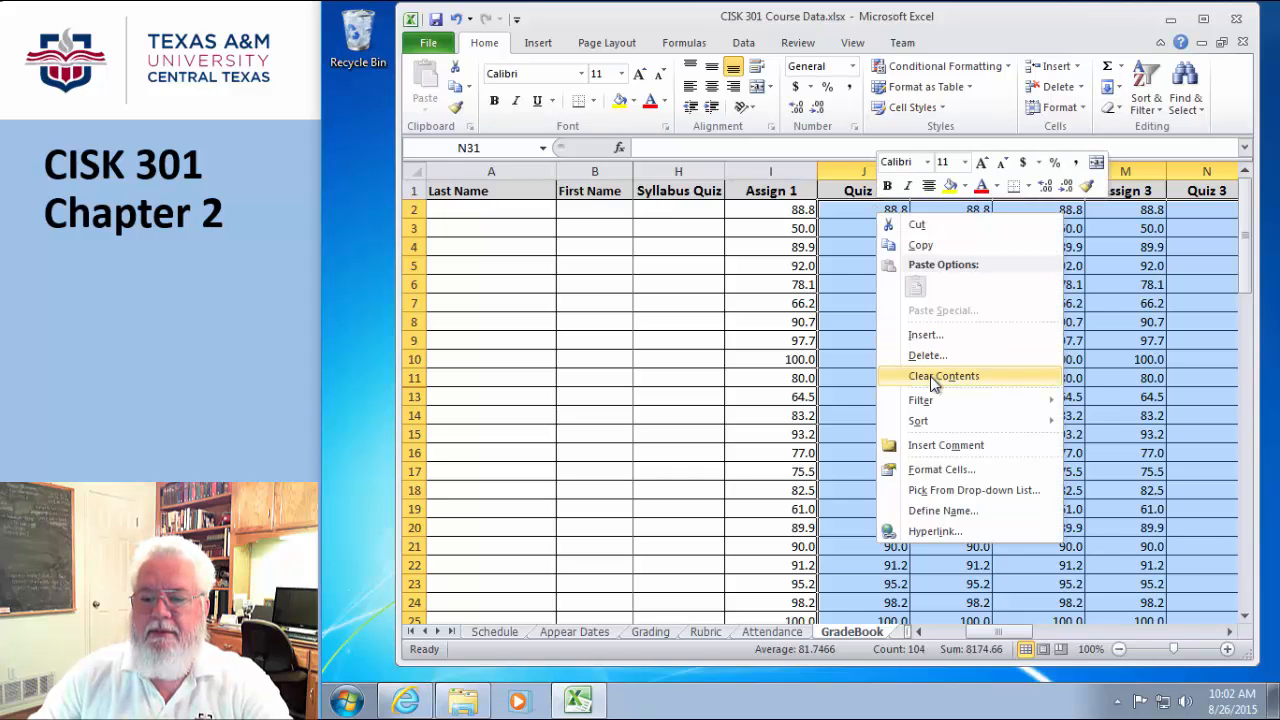
pyautogui.click(930, 376)
pyautogui.scroll(-5, 1003, 317)
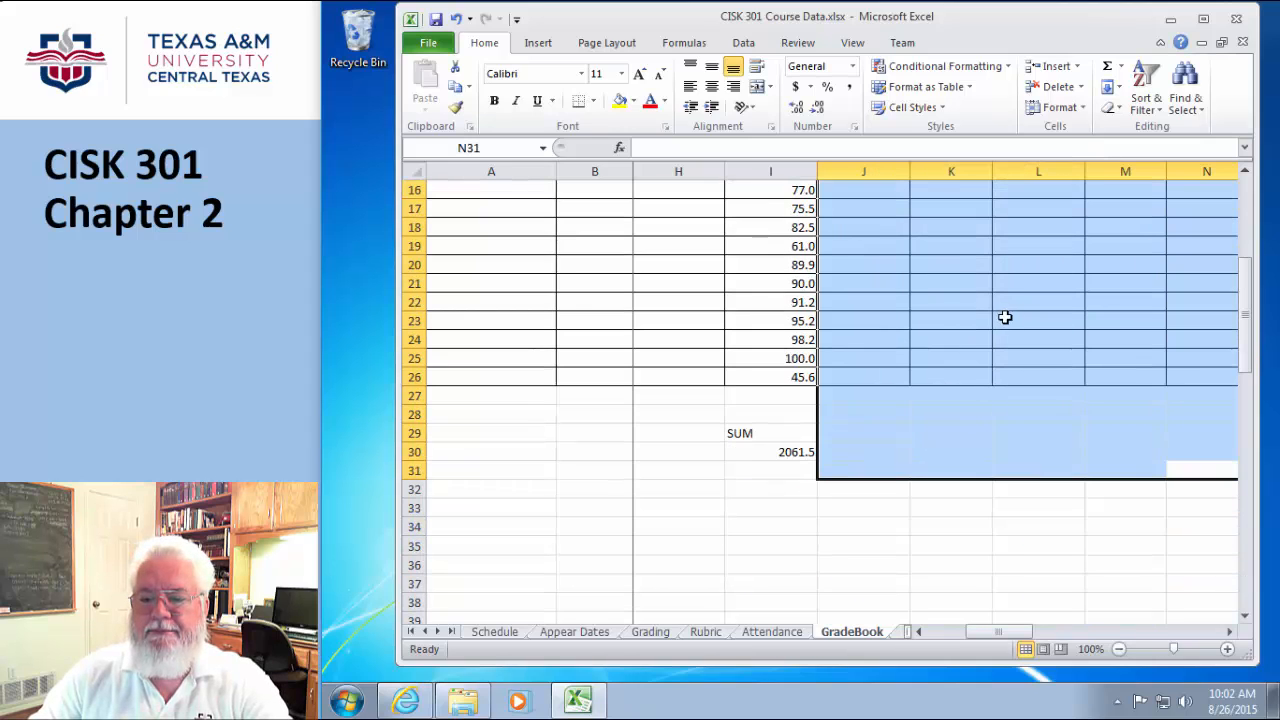
pyautogui.click(748, 433)
pyautogui.press('Delete')
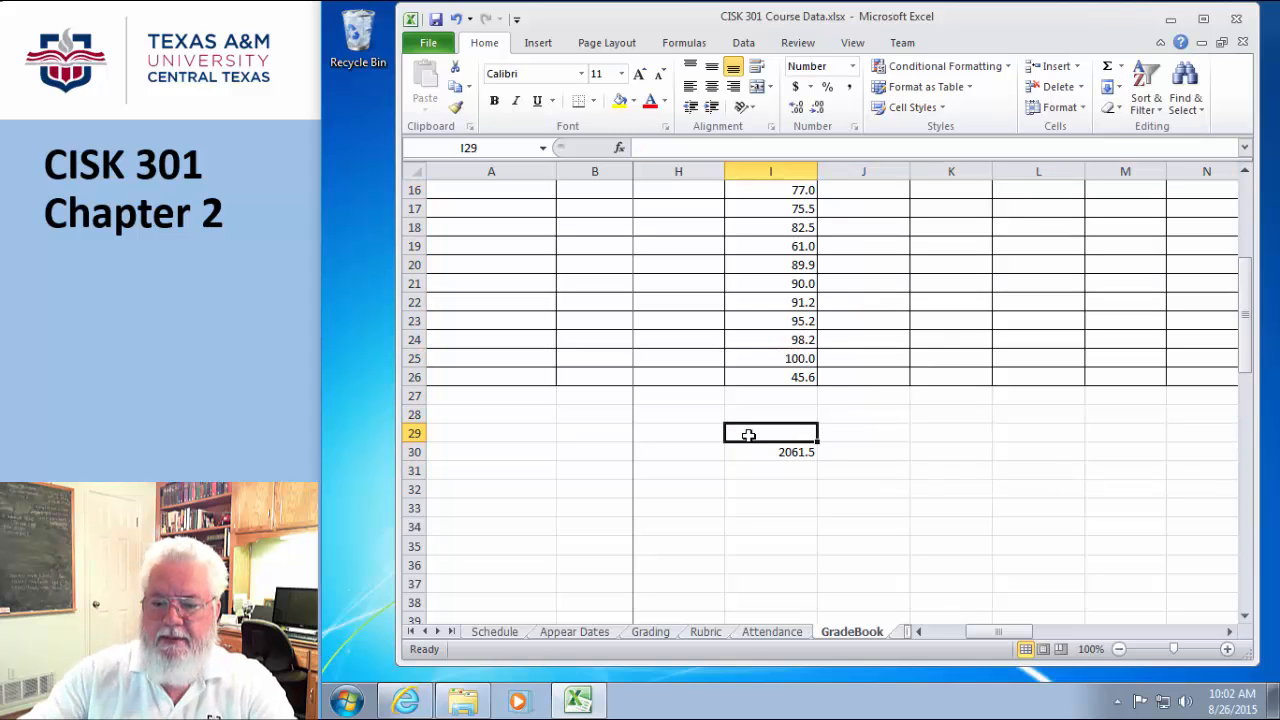
# Label cells J30 through J34 as Sum, Average, Count, Min and Max.
pyautogui.click(849, 455)
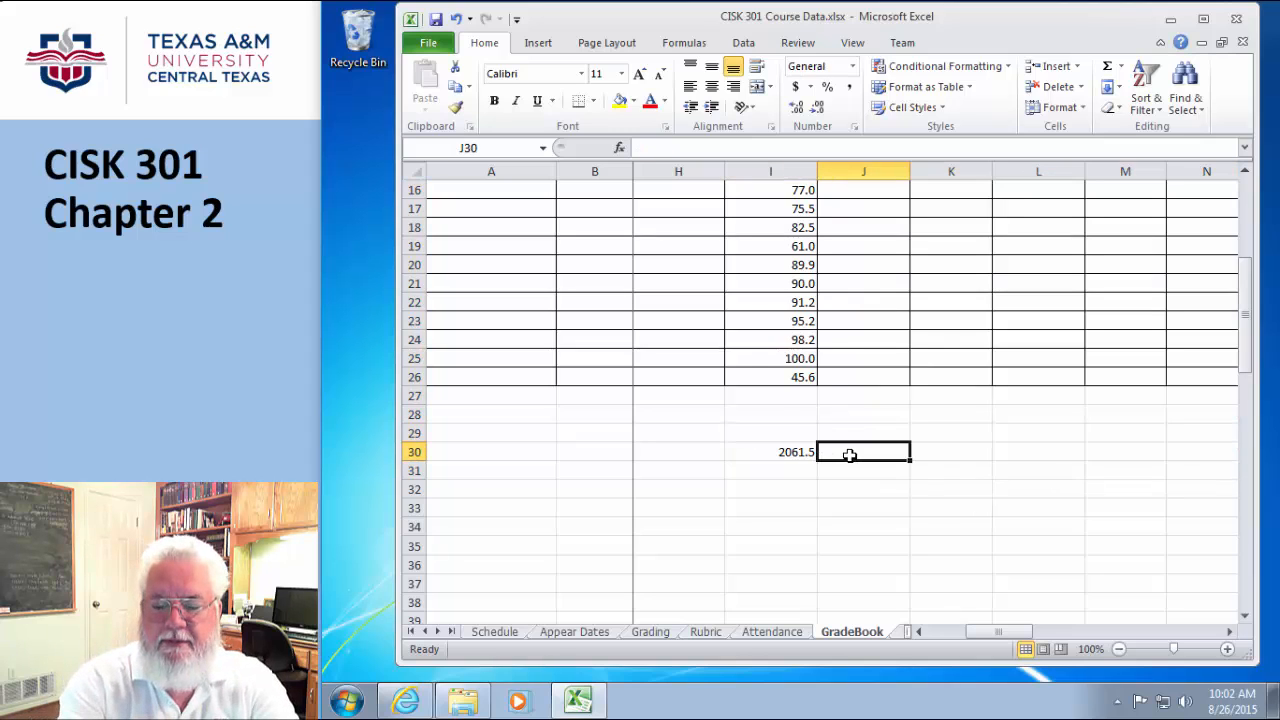
pyautogui.write('Sum')
pyautogui.click(846, 474)
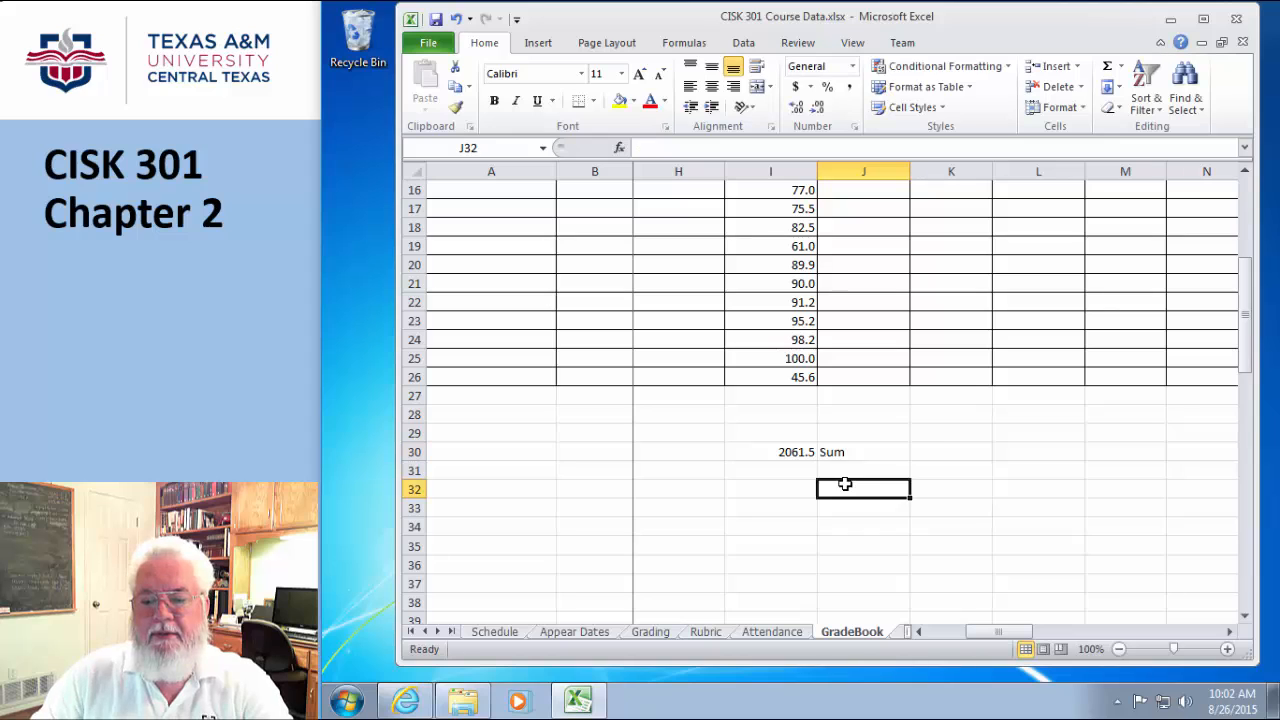
pyautogui.write('Average')
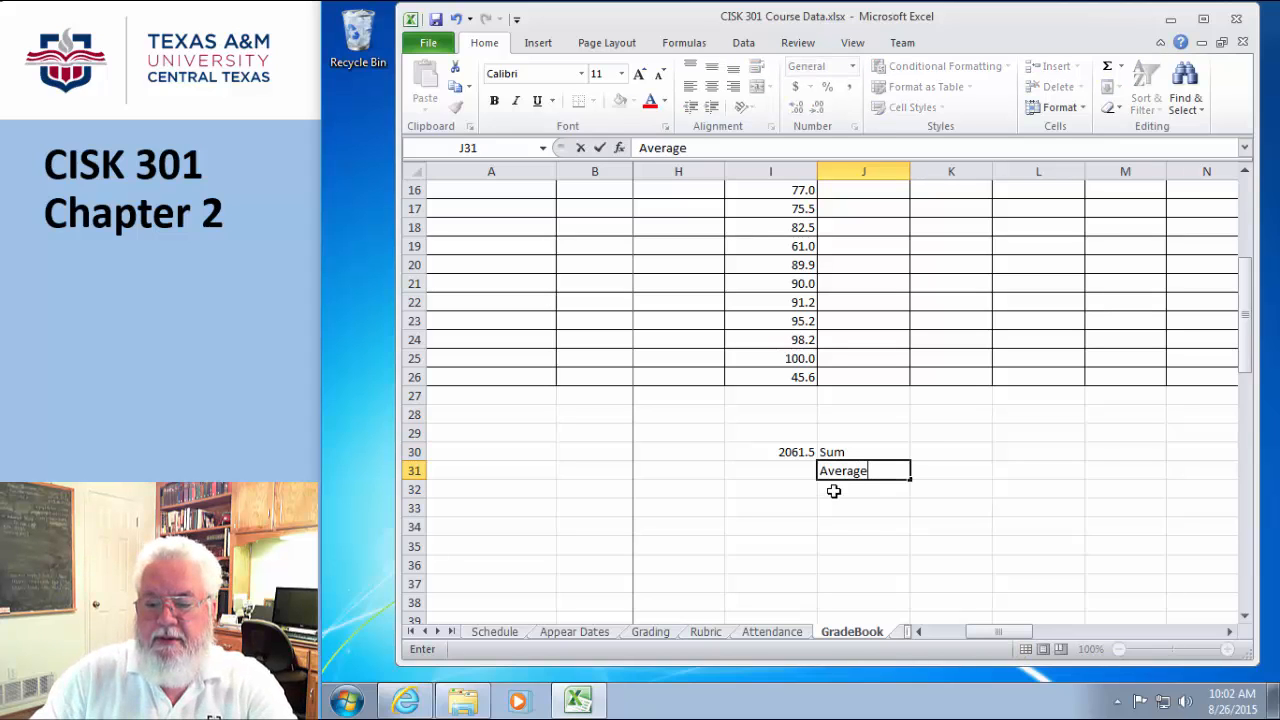
pyautogui.click(833, 490)
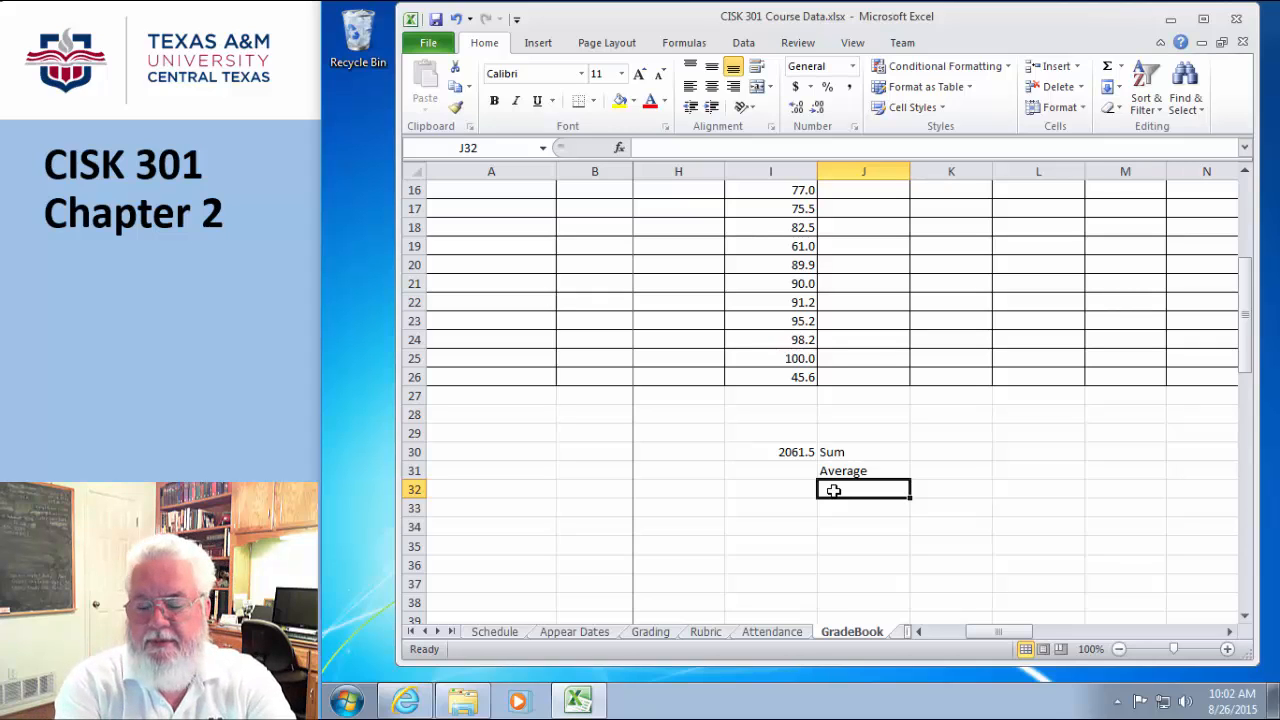
pyautogui.write('Cou')
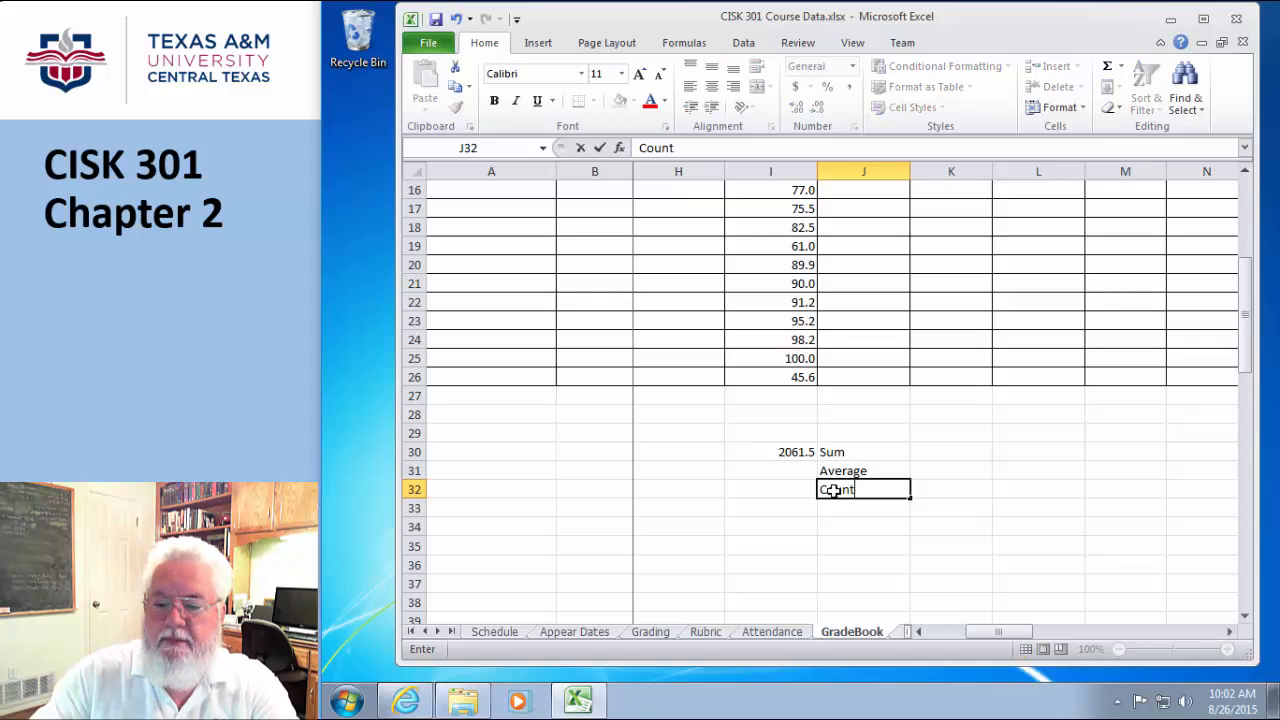
pyautogui.write('nt')
pyautogui.click(852, 504)
pyautogui.write('M')
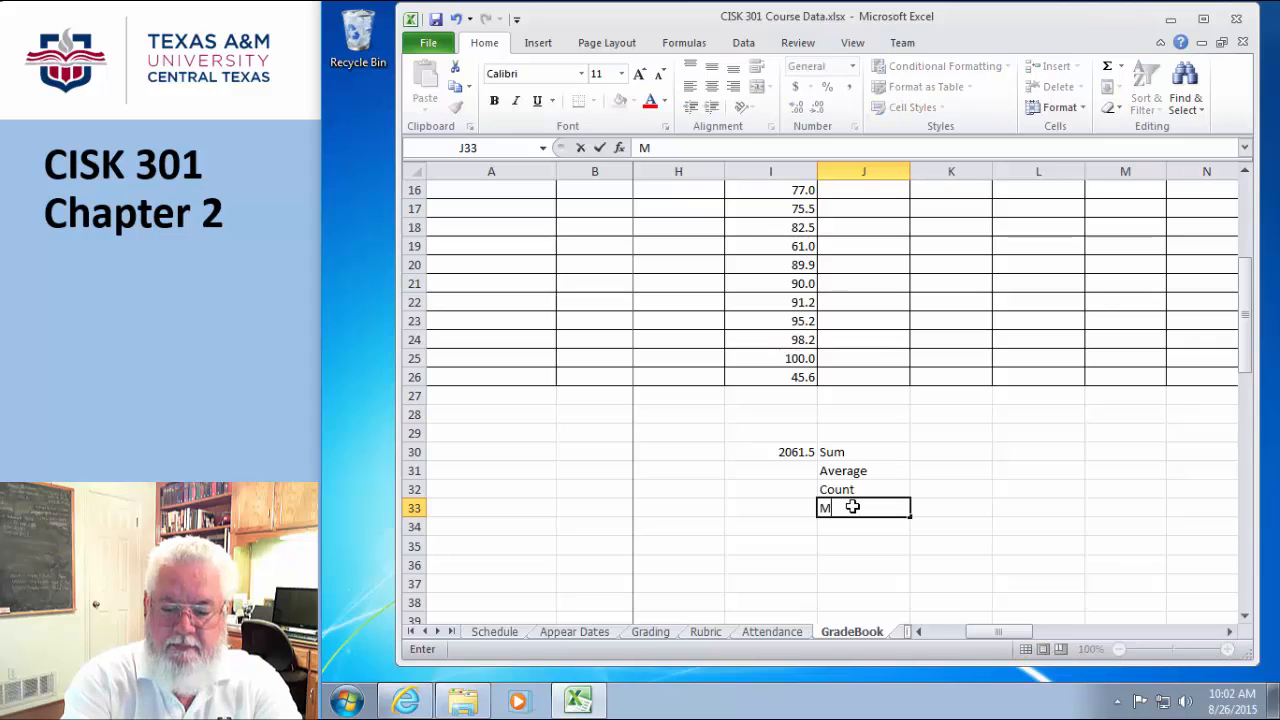
pyautogui.write('in')
pyautogui.click(837, 531)
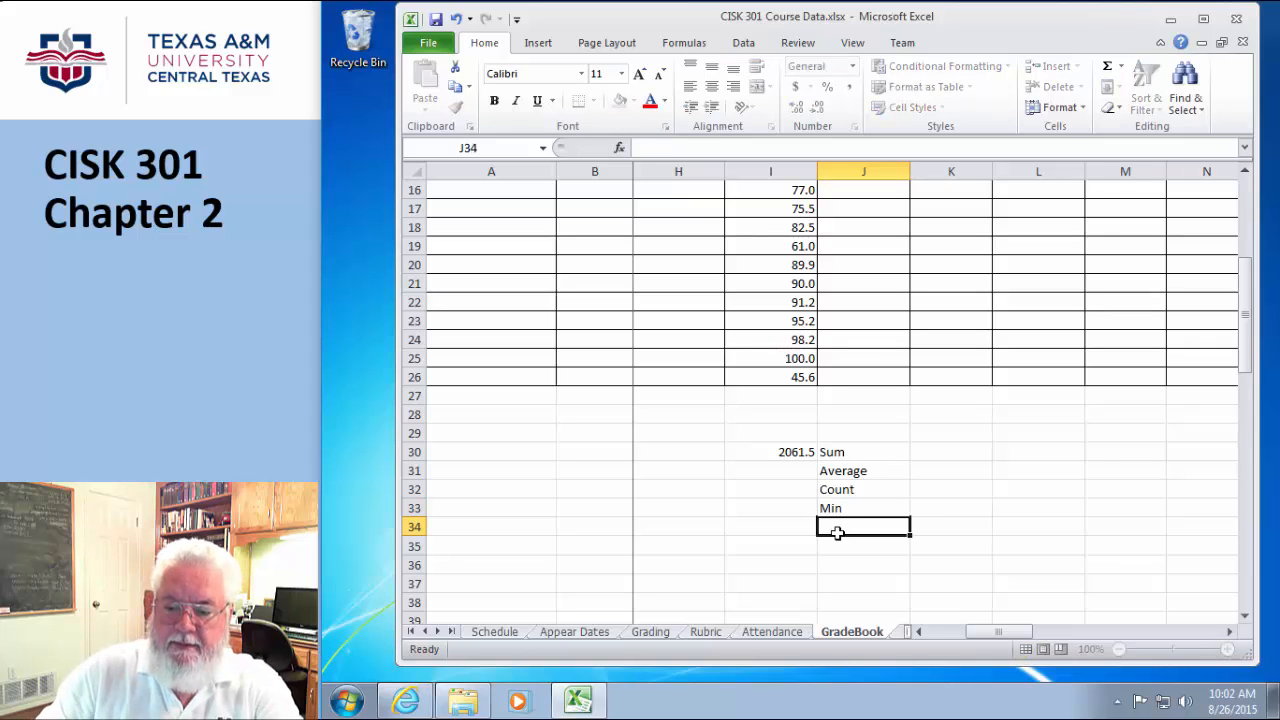
pyautogui.write('Max')
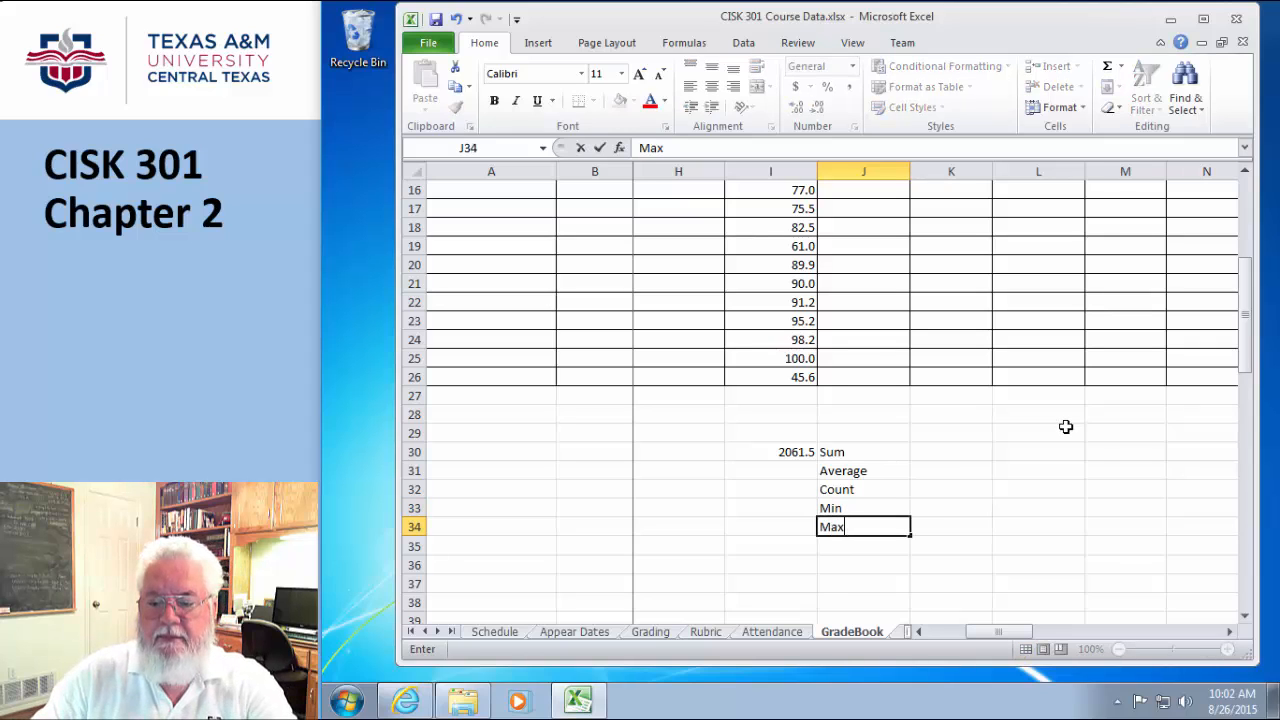
pyautogui.click(1066, 427)
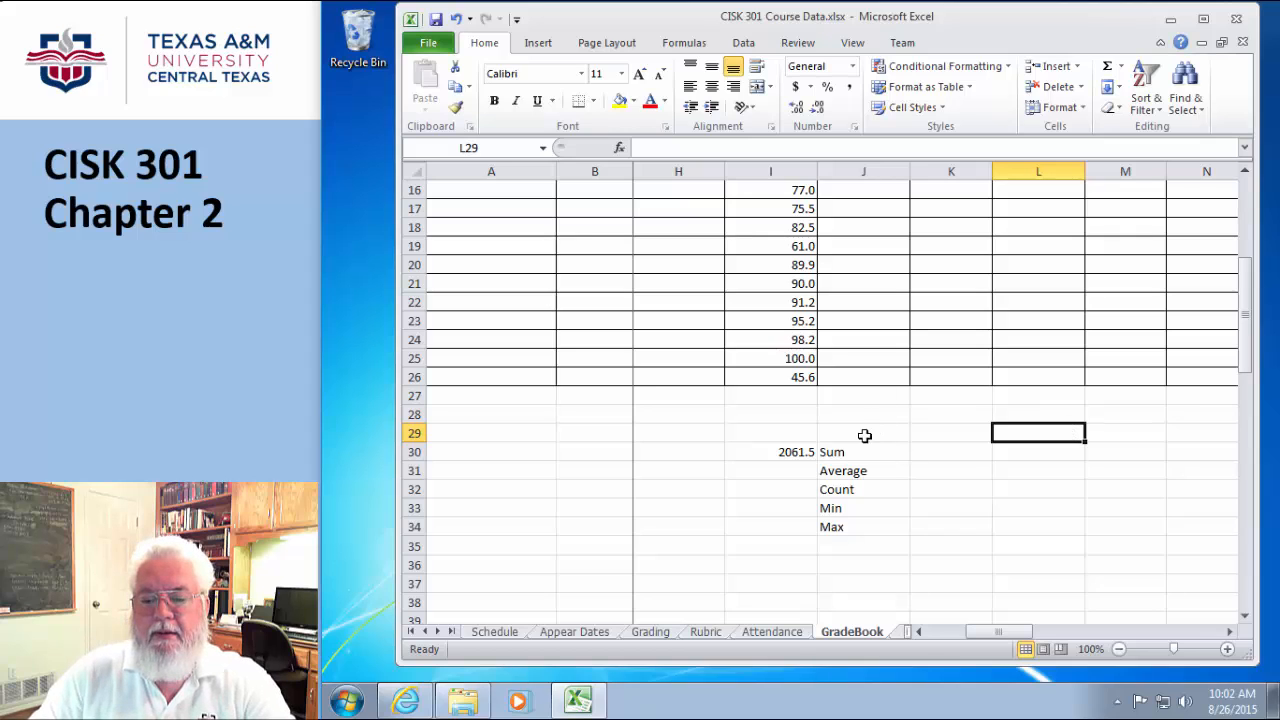
pyautogui.click(800, 452)
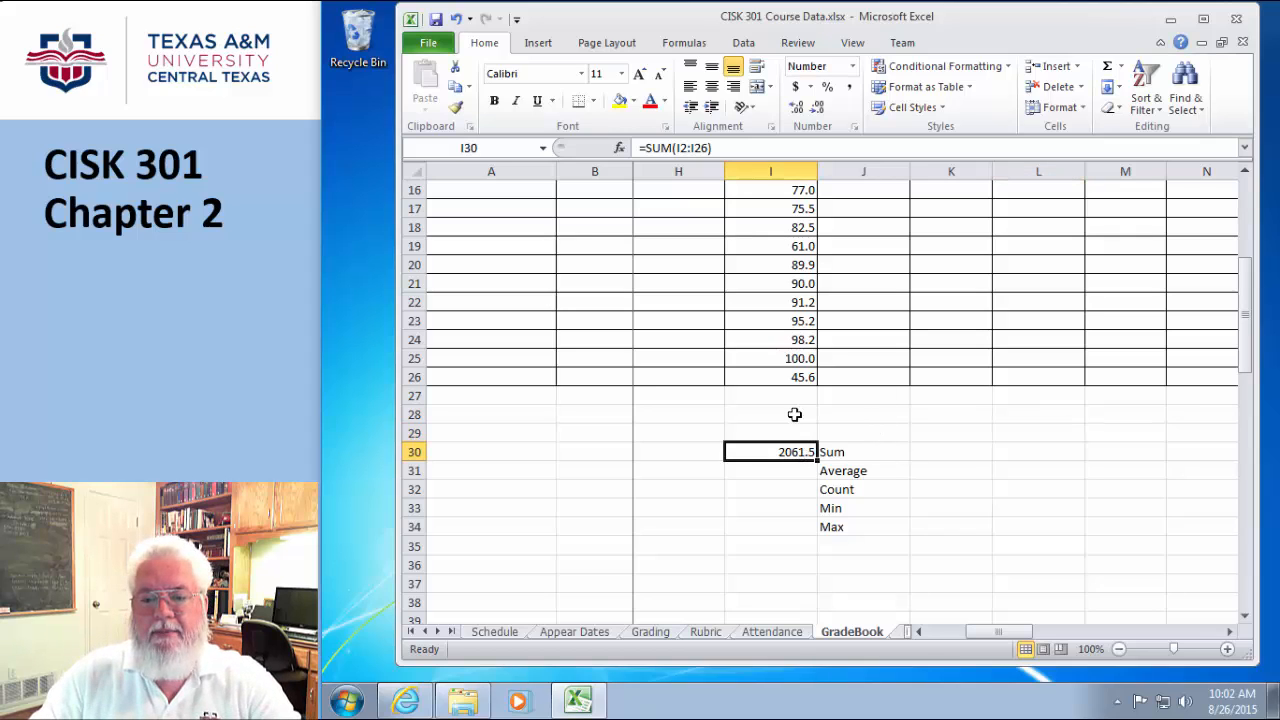
pyautogui.click(741, 146)
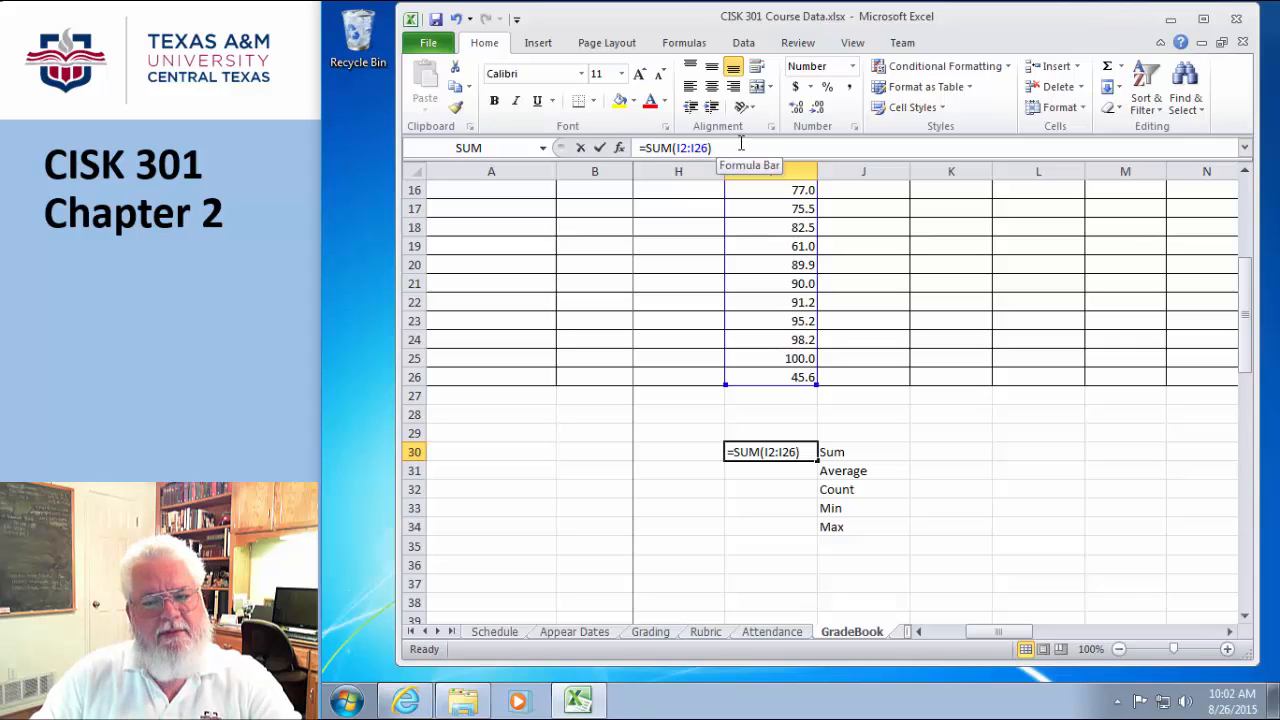
pyautogui.moveTo(723, 148); pyautogui.dragTo(617, 148)
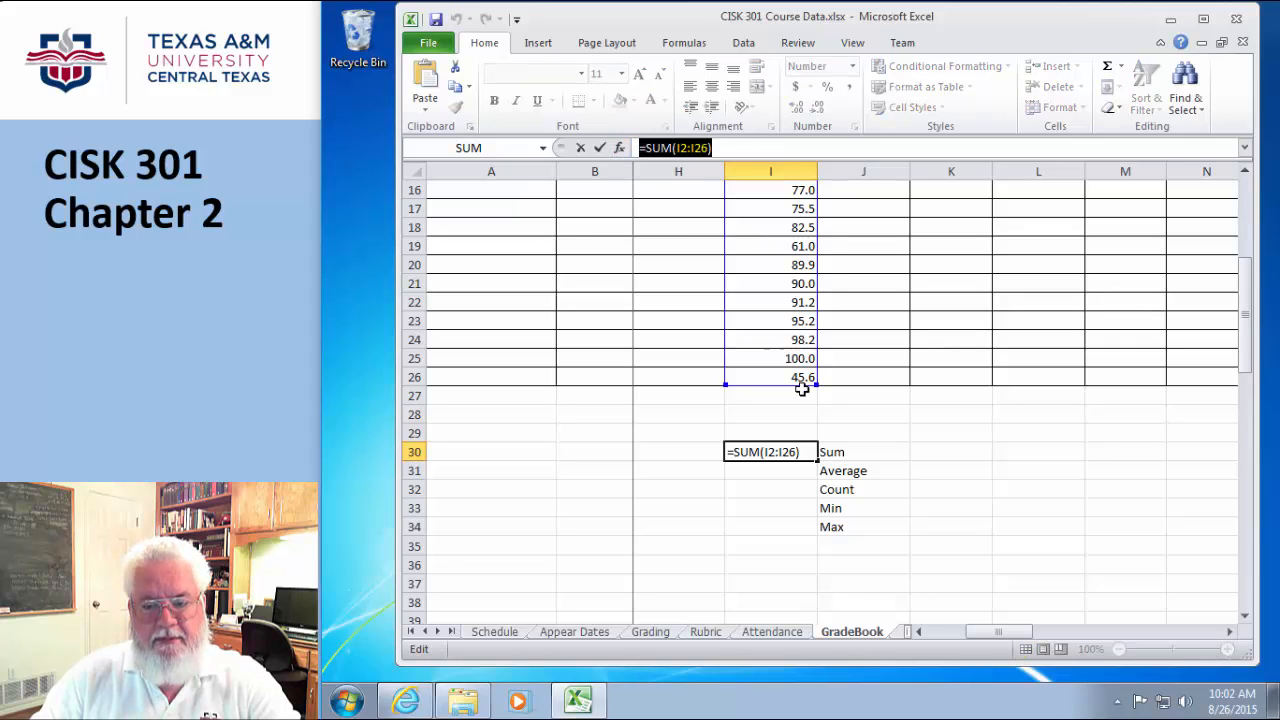
pyautogui.write('=')
pyautogui.click(744, 476)
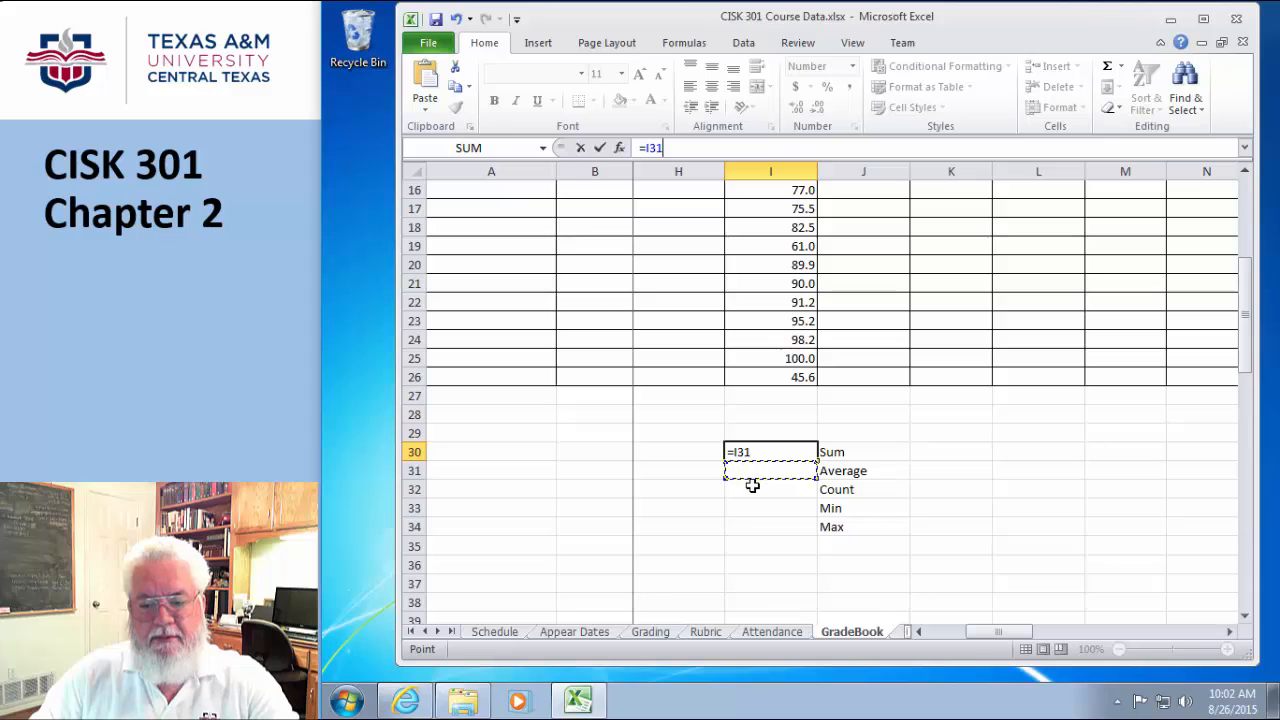
pyautogui.press('Escape')
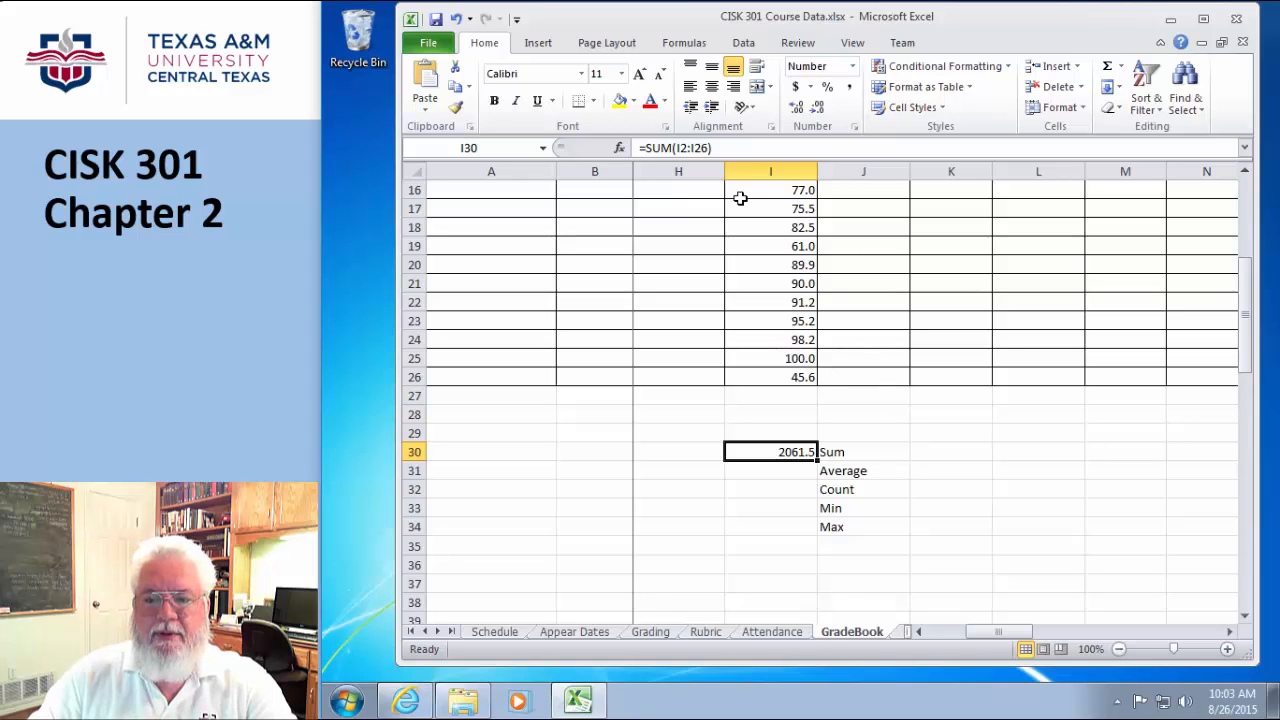
# Copy the formula text =SUM(I2:I26) from cell I30 and paste it into cells I31, I32, I33 and I34.
pyautogui.moveTo(740, 147); pyautogui.dragTo(622, 138)
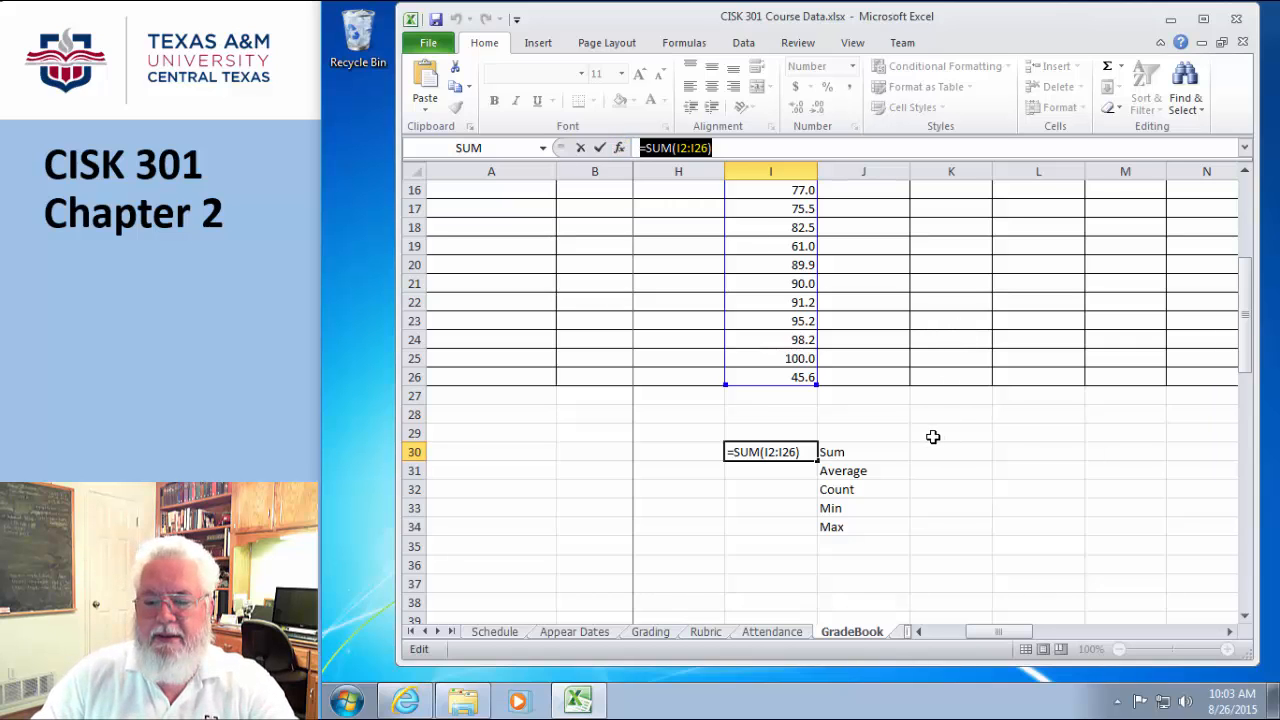
pyautogui.hotkey('ctrl', 'Return')
pyautogui.click(756, 471)
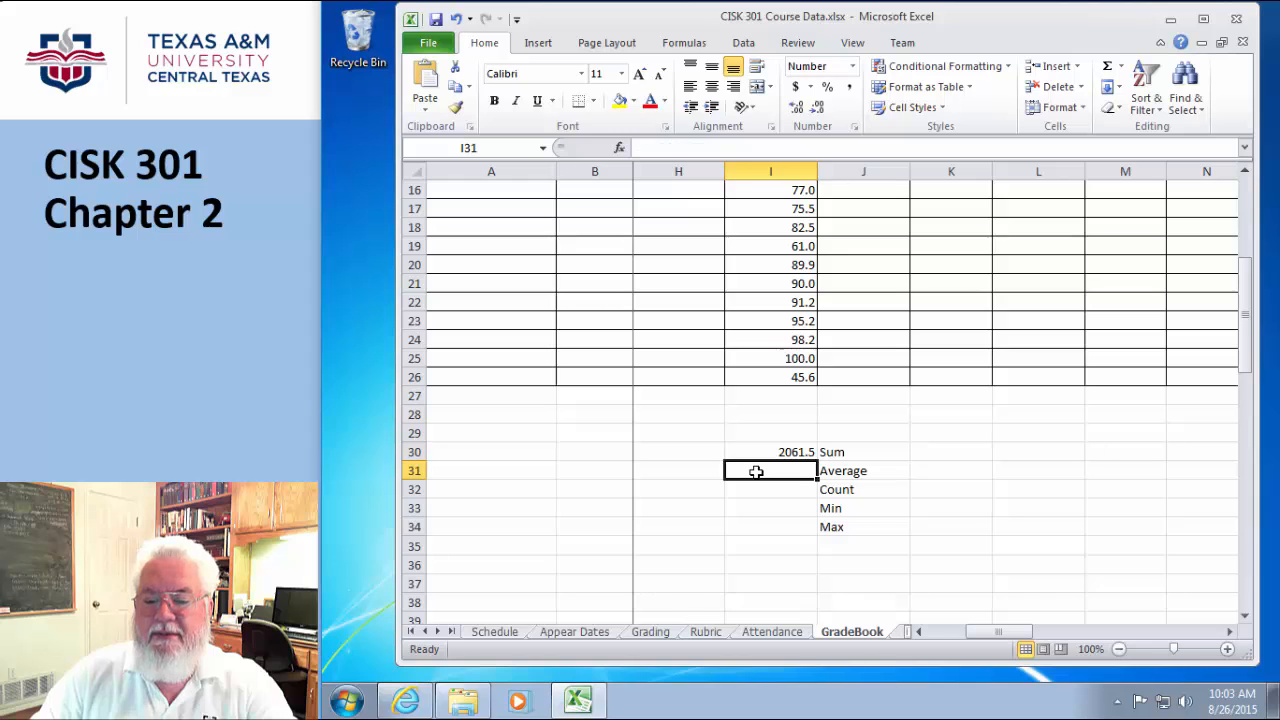
pyautogui.hotkey('ctrl', 'v')
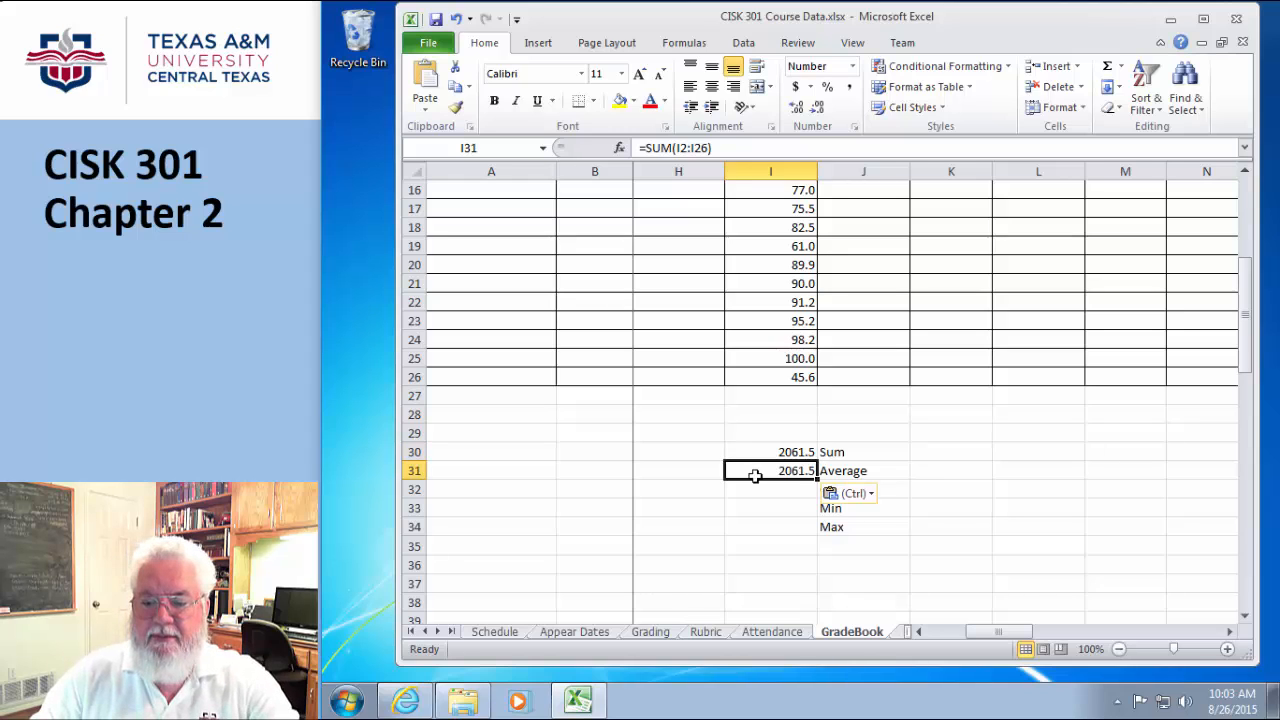
pyautogui.click(755, 489)
pyautogui.hotkey('ctrl', 'v')
pyautogui.click(755, 507)
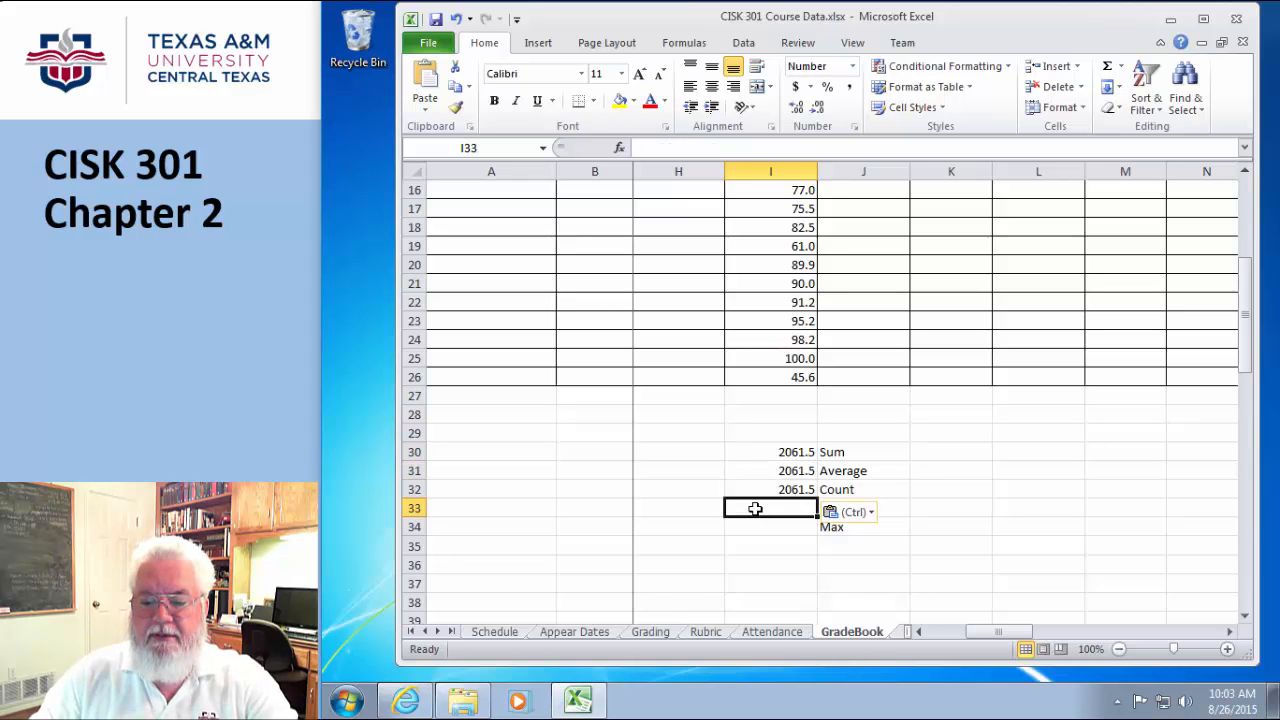
pyautogui.hotkey('ctrl', 'v')
pyautogui.click(765, 531)
pyautogui.hotkey('ctrl', 'v')
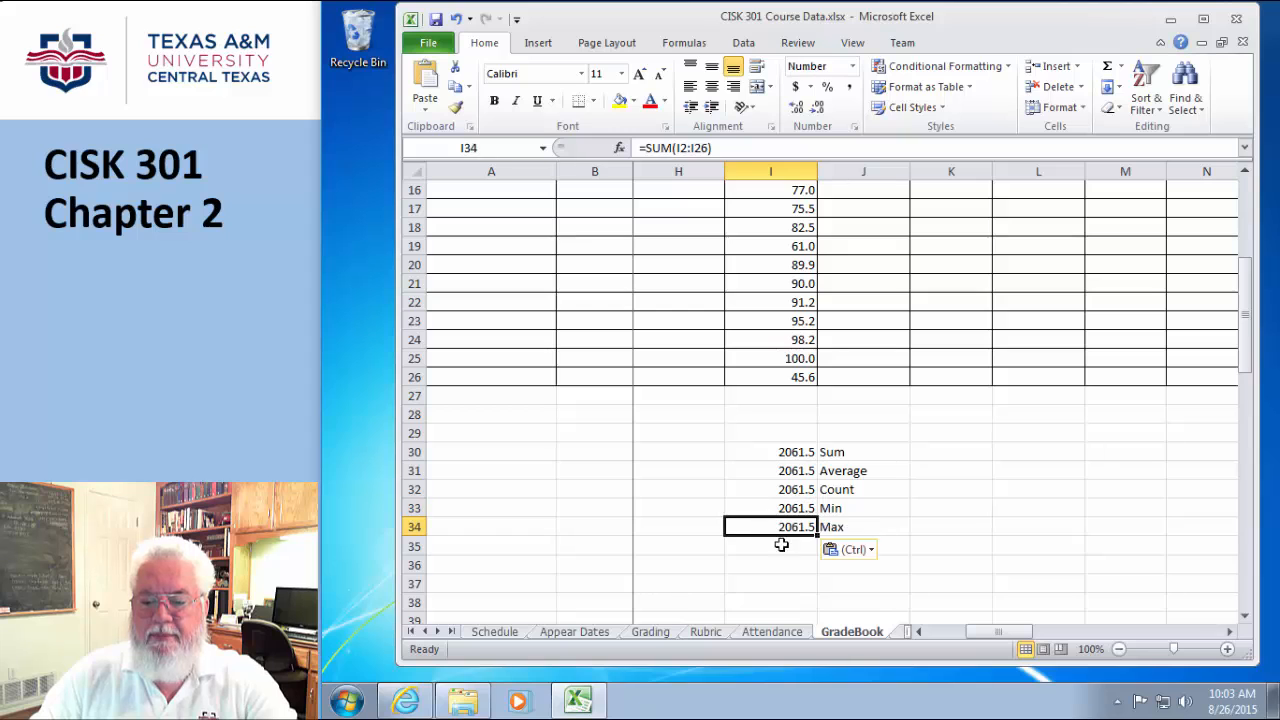
# Change the function in cell I31 to Average so that its formula is =Average(I2:I26).
pyautogui.click(986, 512)
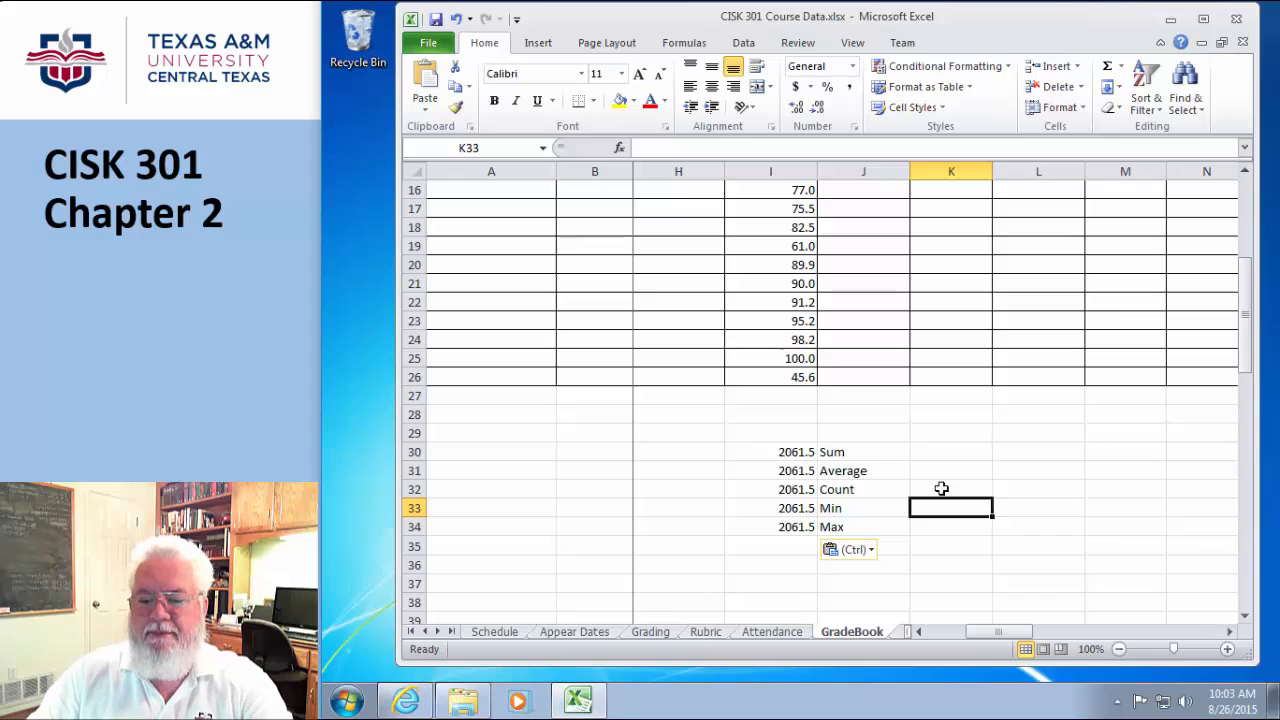
pyautogui.click(802, 455)
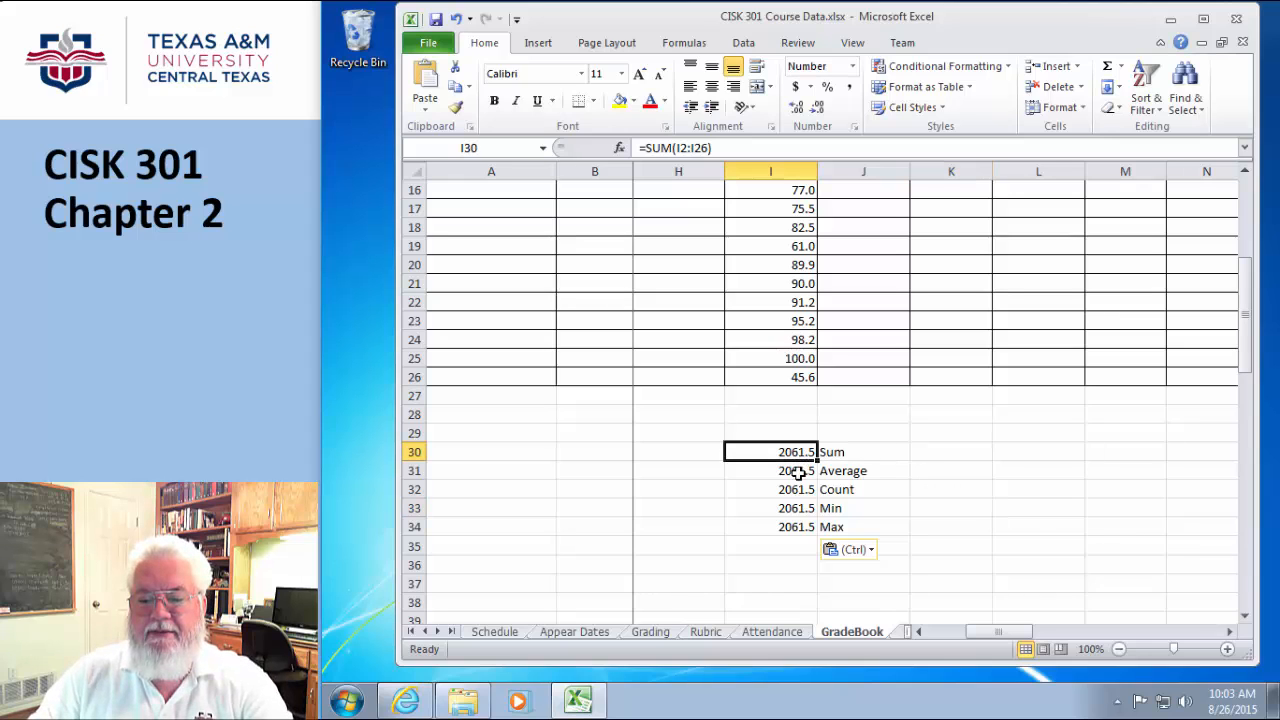
pyautogui.click(799, 475)
pyautogui.click(670, 150)
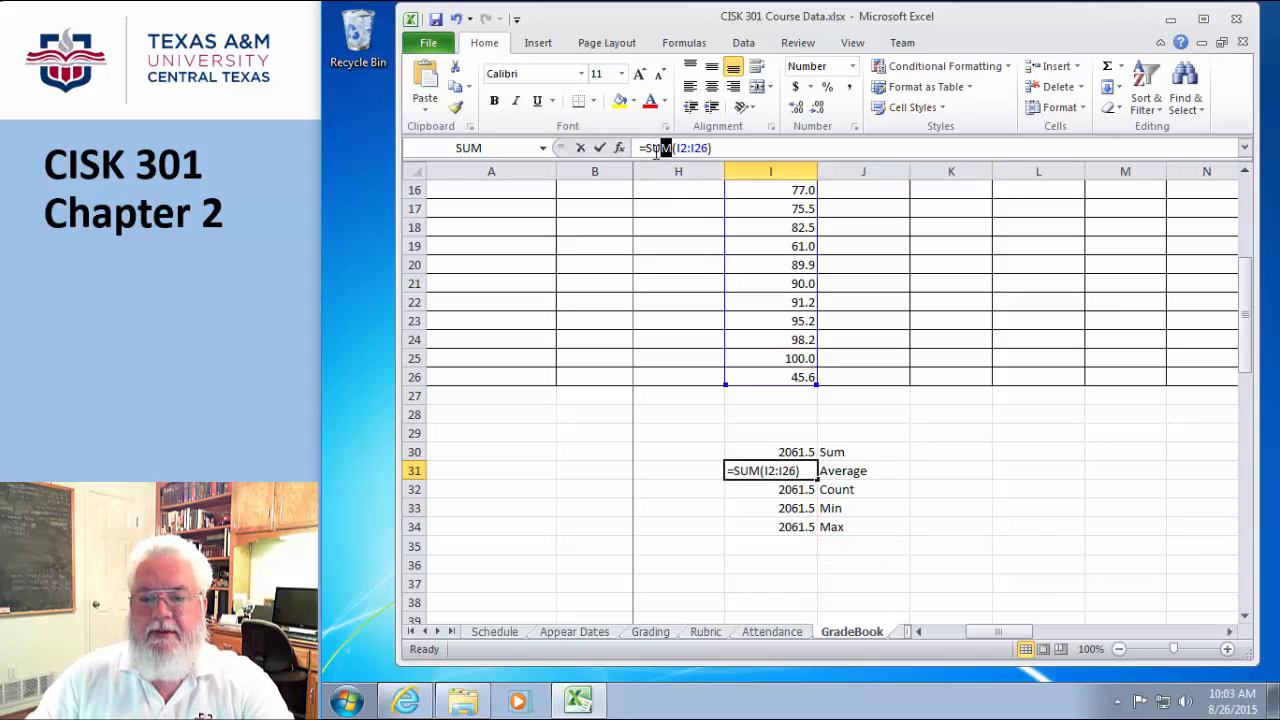
pyautogui.doubleClick(656, 148)
pyautogui.write('\\')
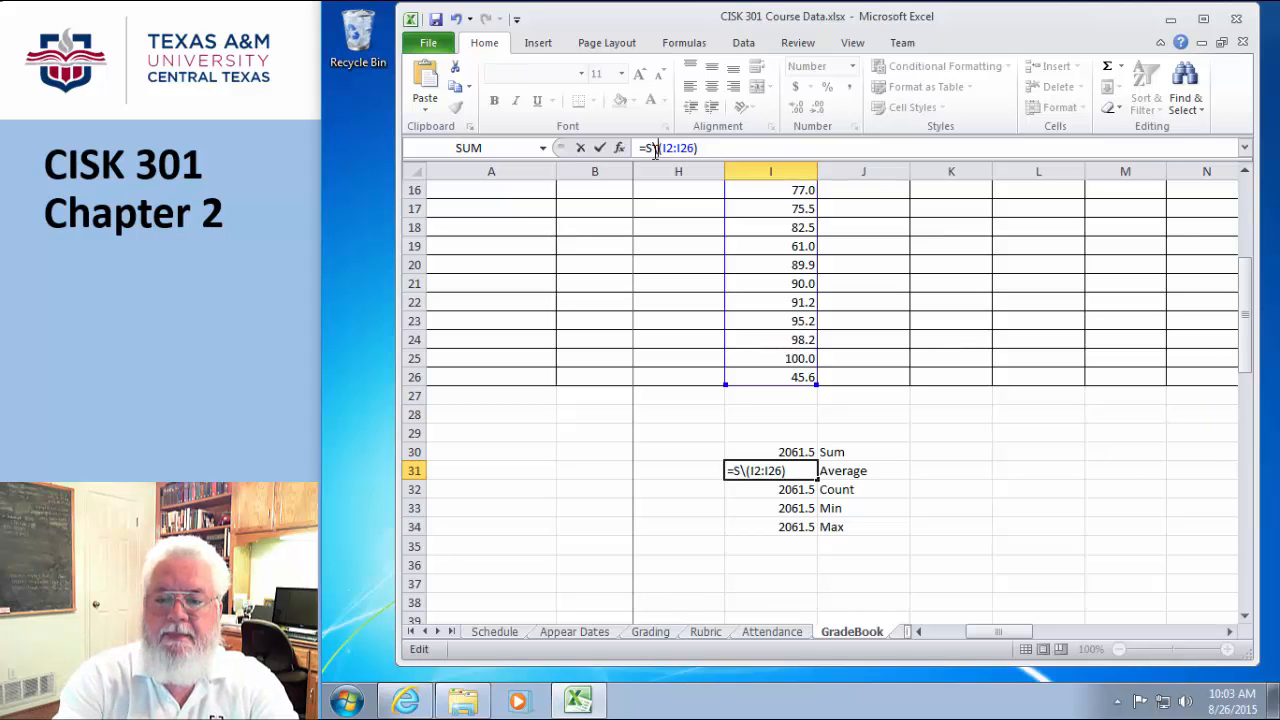
pyautogui.press('BackSpace')
pyautogui.press('BackSpace')
pyautogui.write('Average')
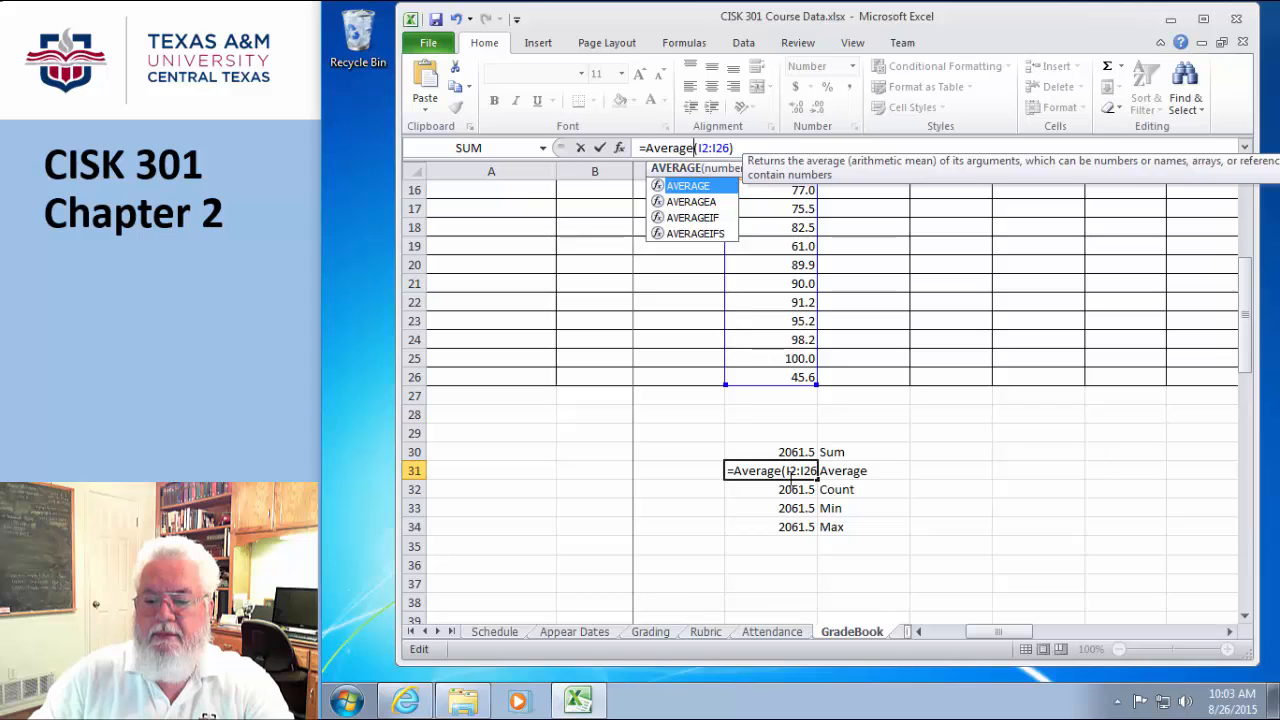
pyautogui.press('Return')
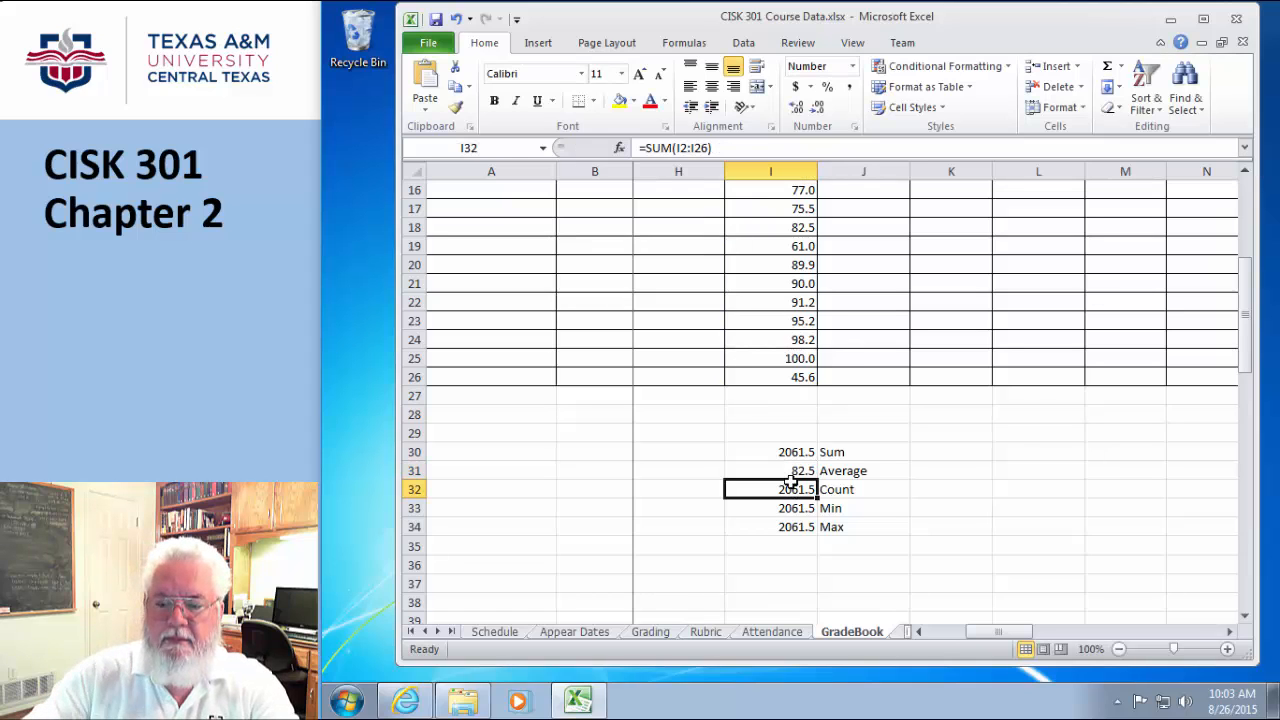
# Replace SUM with Count in the formula of cell I32, keeping the range I2:I26.
pyautogui.click(672, 147)
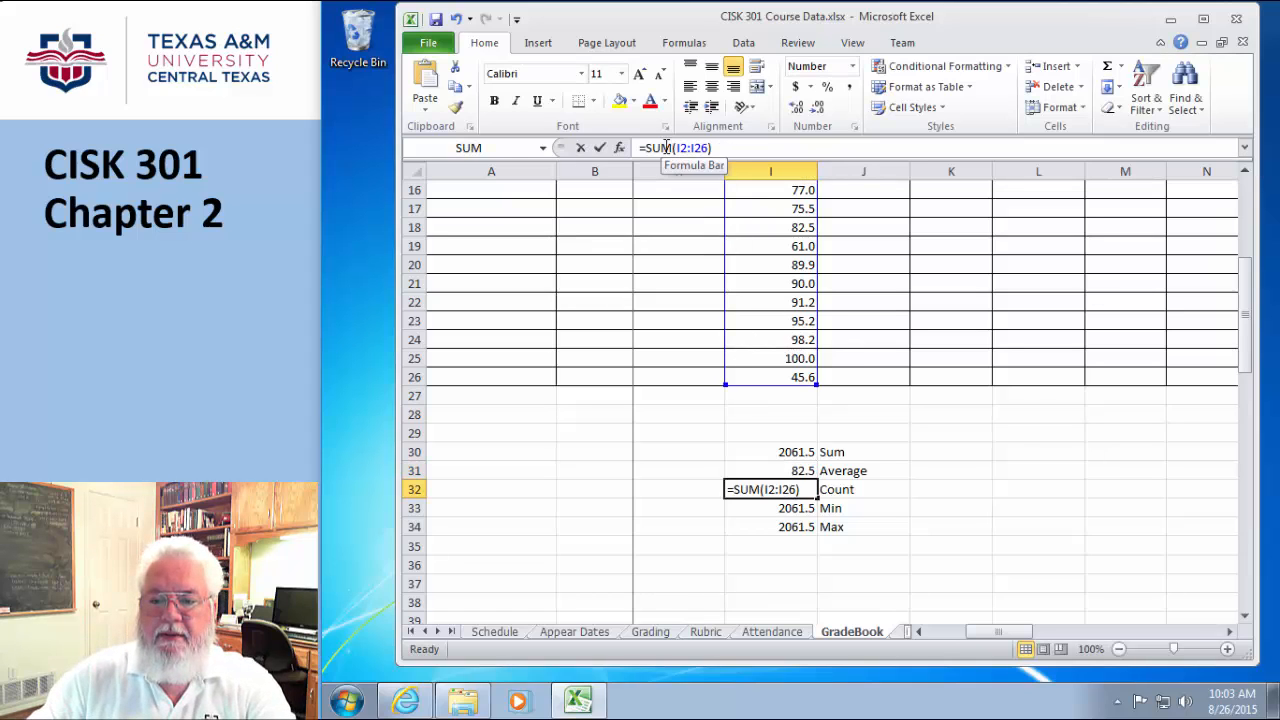
pyautogui.moveTo(672, 147); pyautogui.dragTo(646, 147)
pyautogui.write('Count')
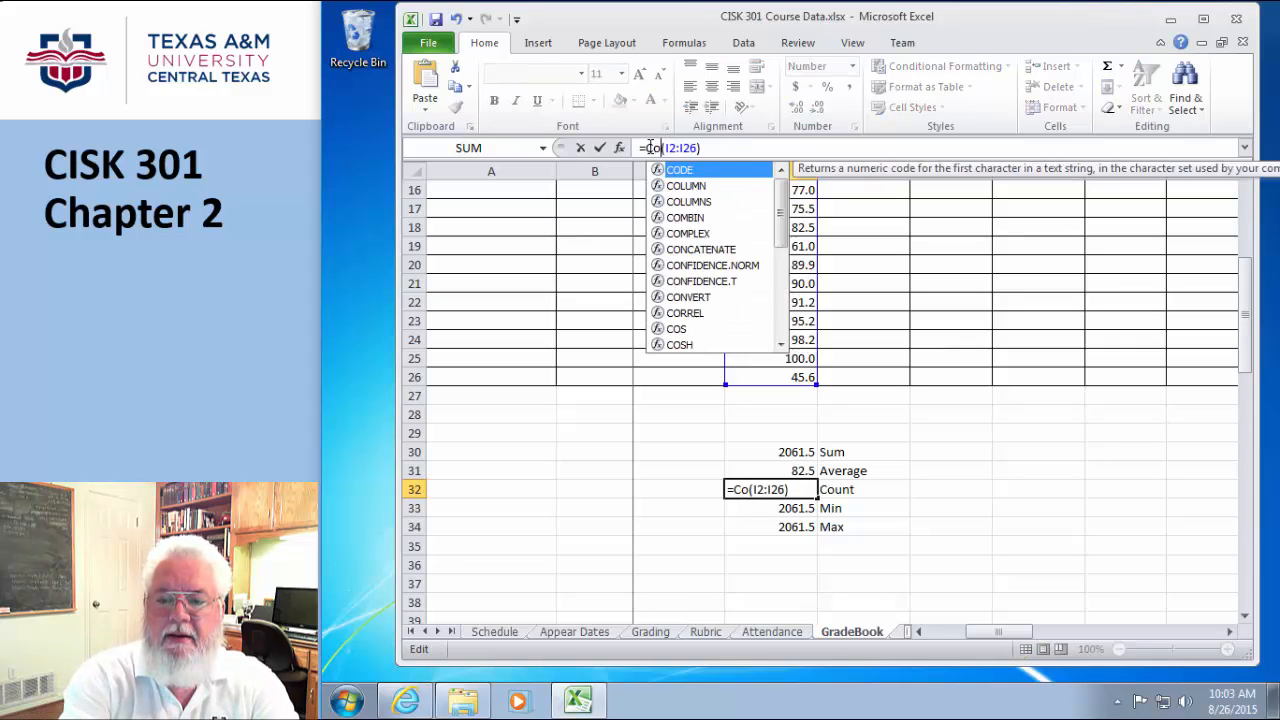
pyautogui.press('Return')
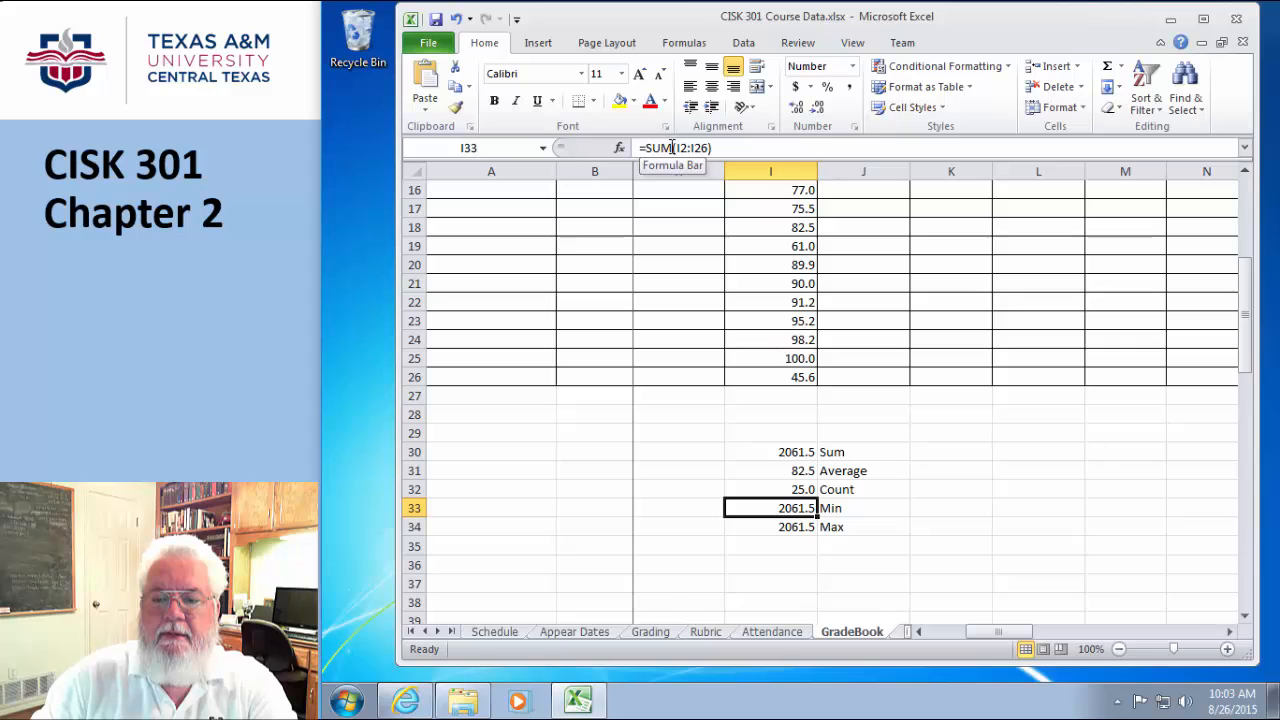
# Replace SUM with Min in cell I33 and with Max in cell I34, keeping the range I2:I26.
pyautogui.moveTo(672, 147); pyautogui.dragTo(646, 147)
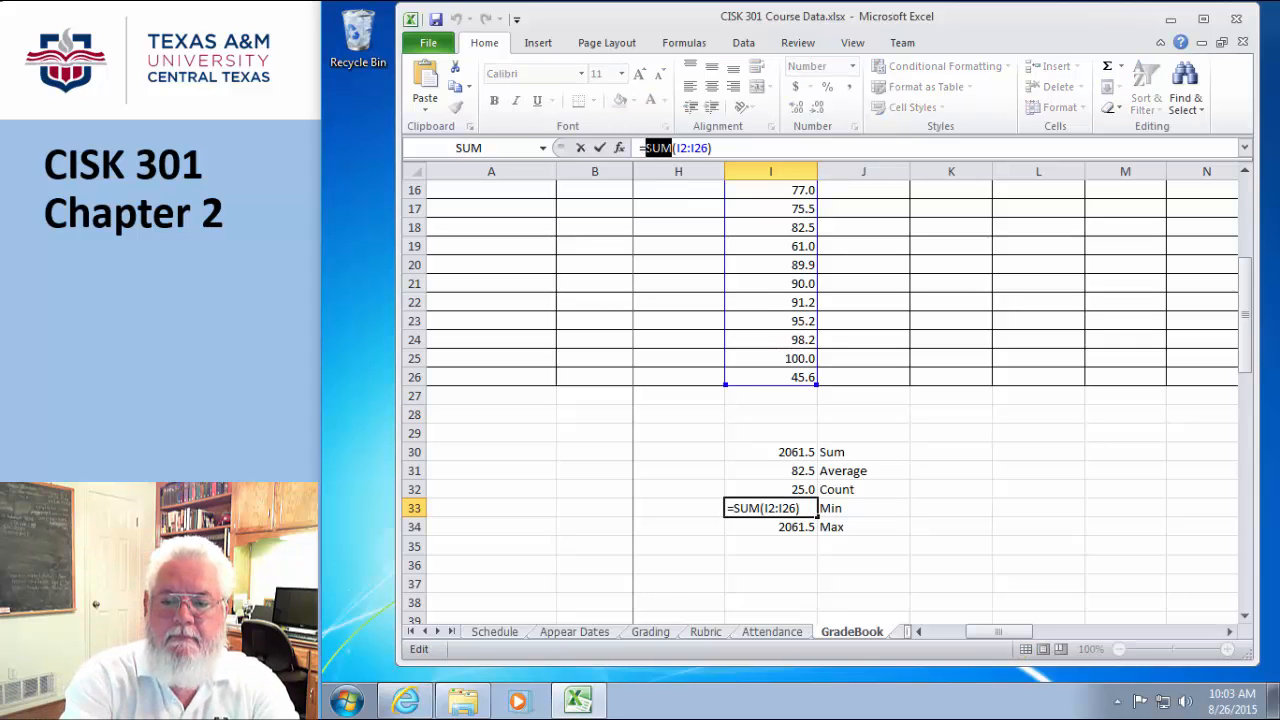
pyautogui.write('Min')
pyautogui.press('Return')
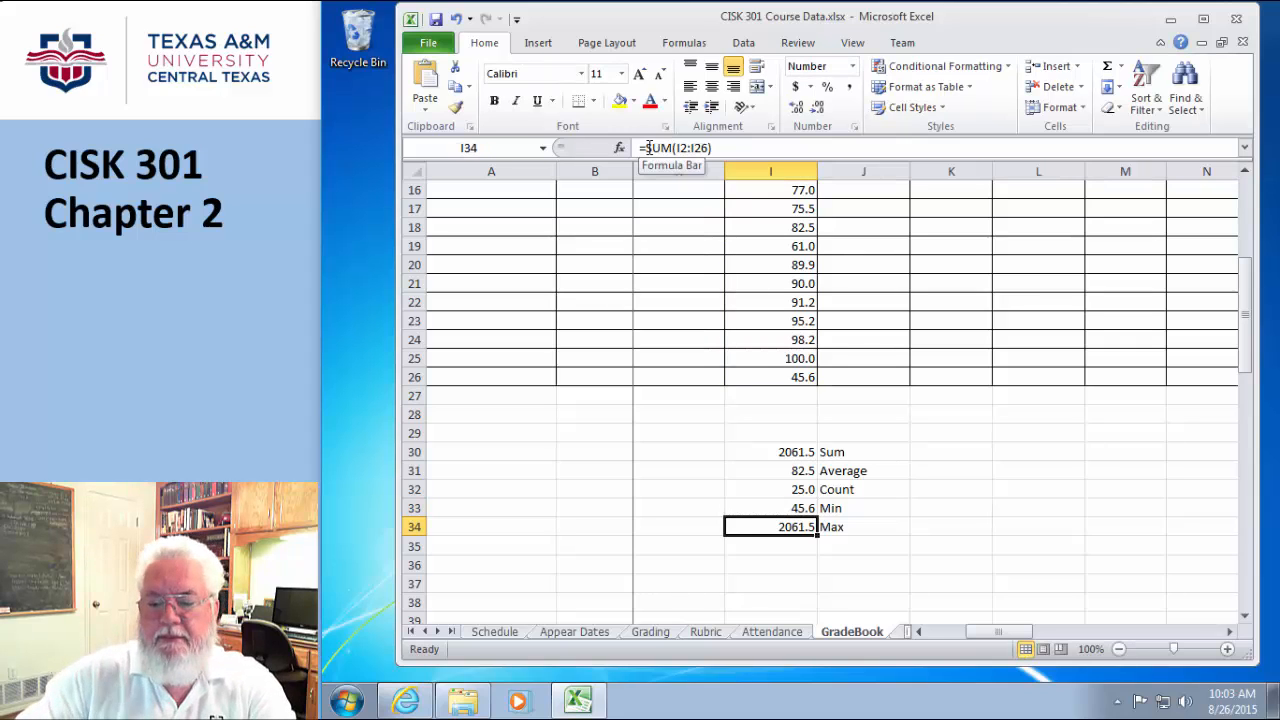
pyautogui.moveTo(671, 147); pyautogui.dragTo(646, 147)
pyautogui.write('Max')
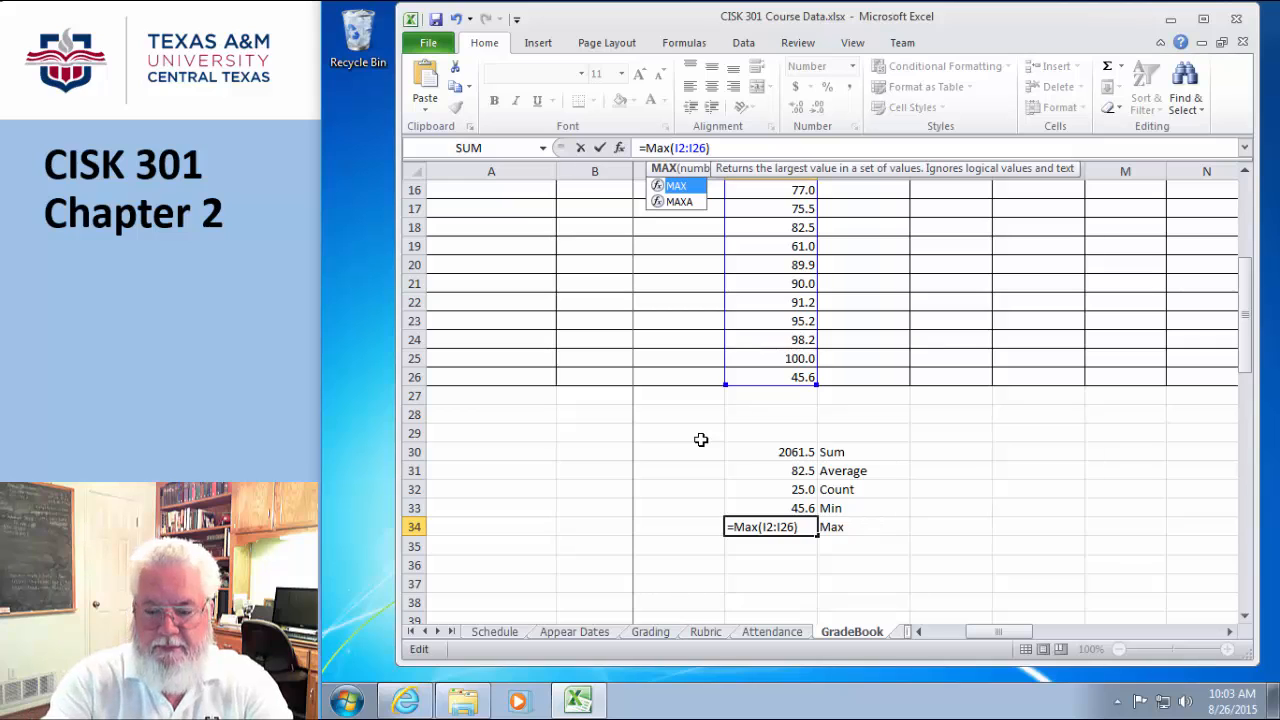
pyautogui.press('Return')
# Look over the functions AutoSum offers, with empty cell K32 selected, and close the list without inserting any.
pyautogui.click(963, 493)
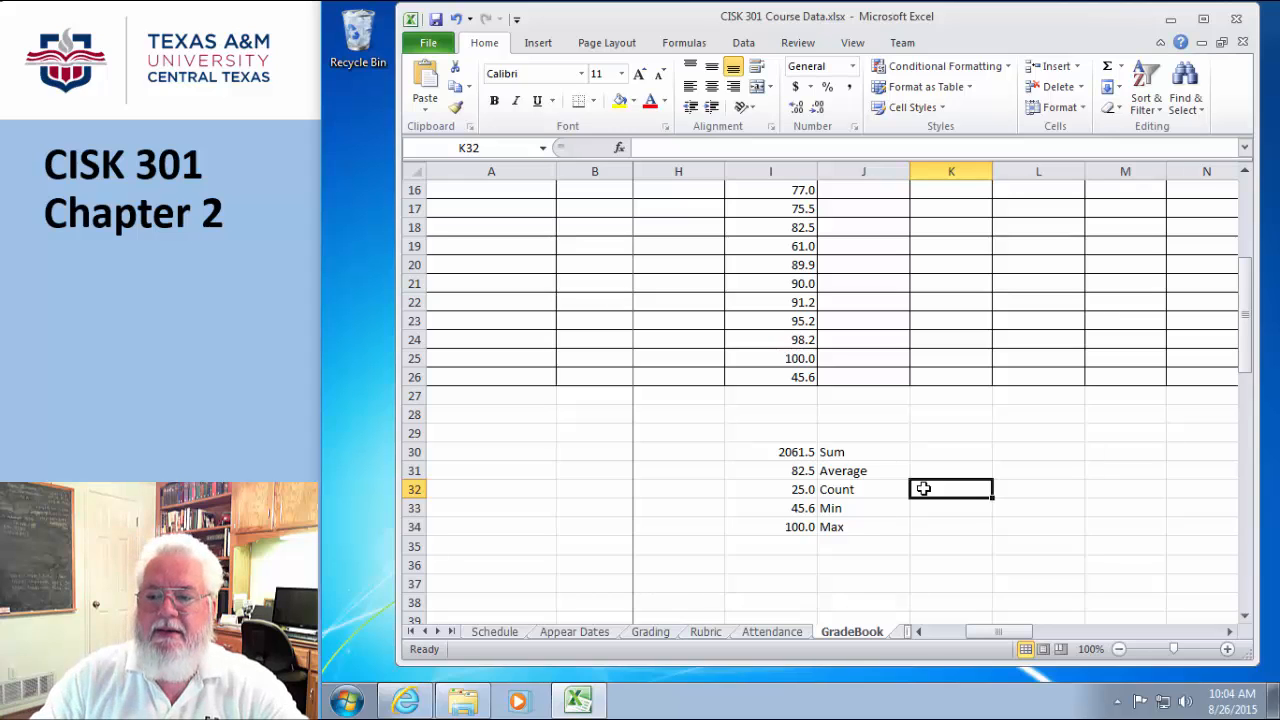
pyautogui.click(1120, 67)
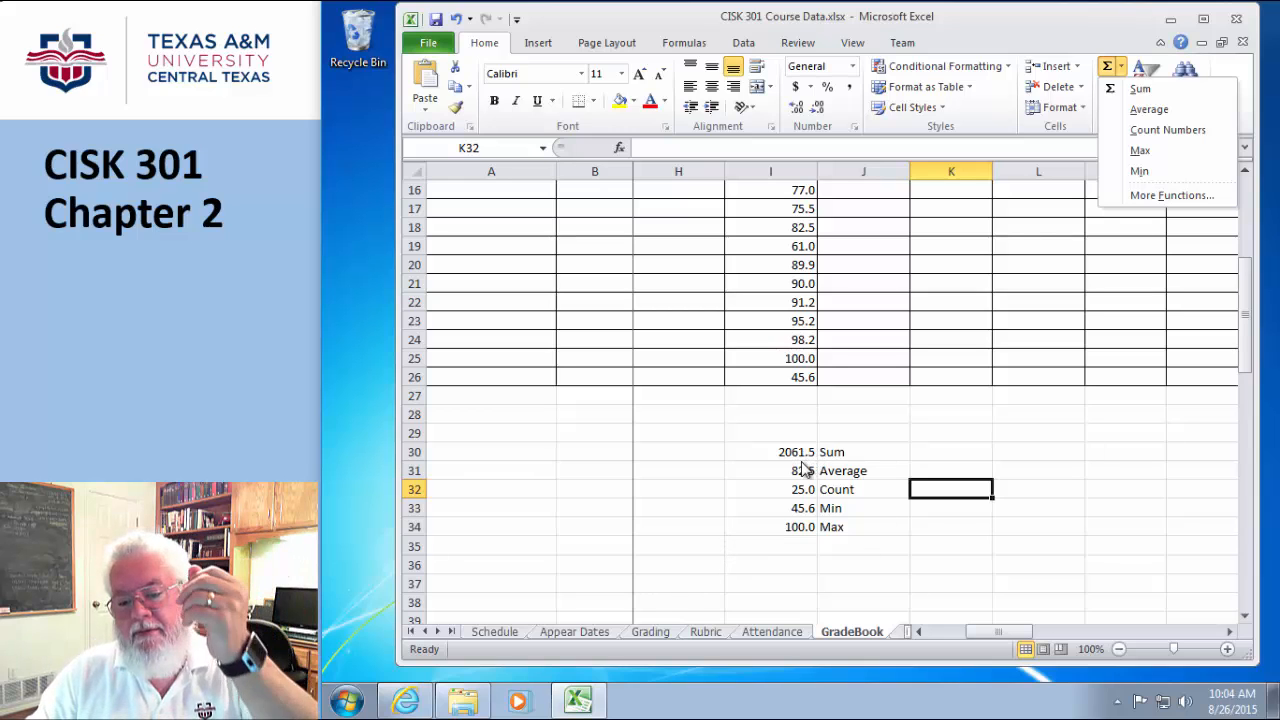
pyautogui.click(845, 554)
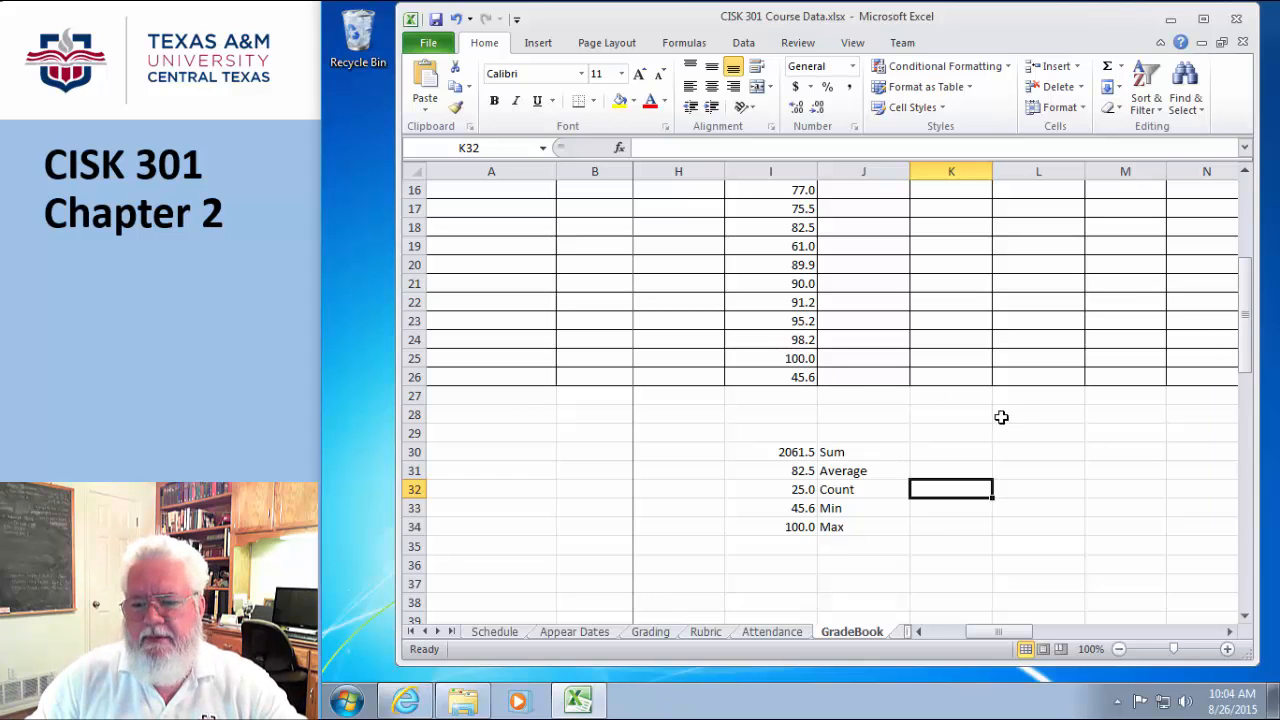
# Select the Assign 1 column from its header to the last score (I1:I26) and turn on filtering for it.
pyautogui.scroll(5, 1001, 416)
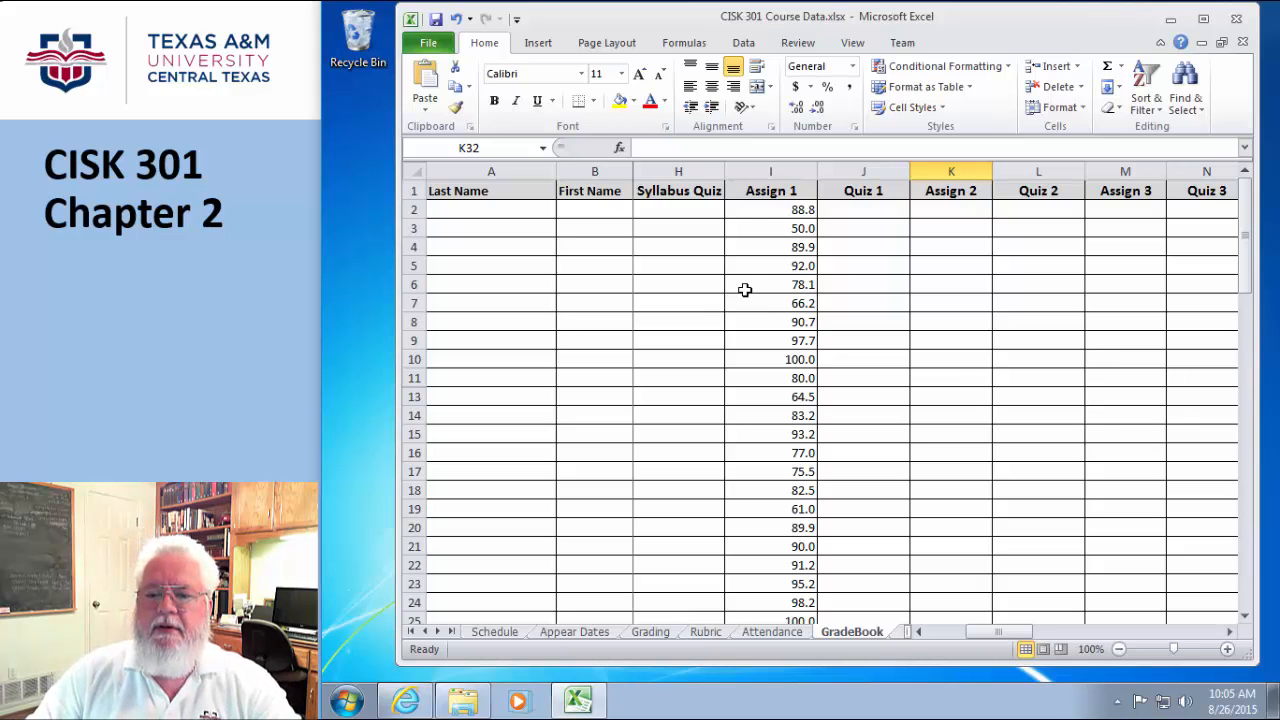
pyautogui.scroll(-4, 805, 300)
pyautogui.scroll(4, 815, 305)
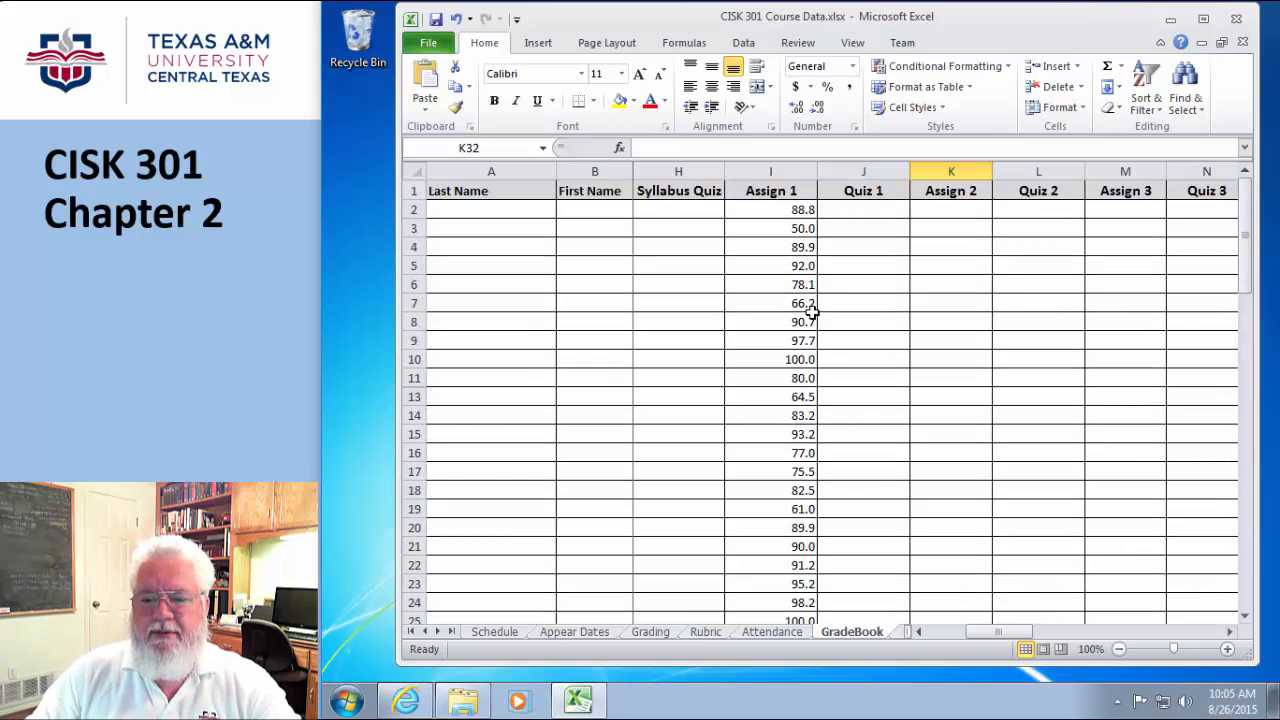
pyautogui.scroll(-4, 820, 360)
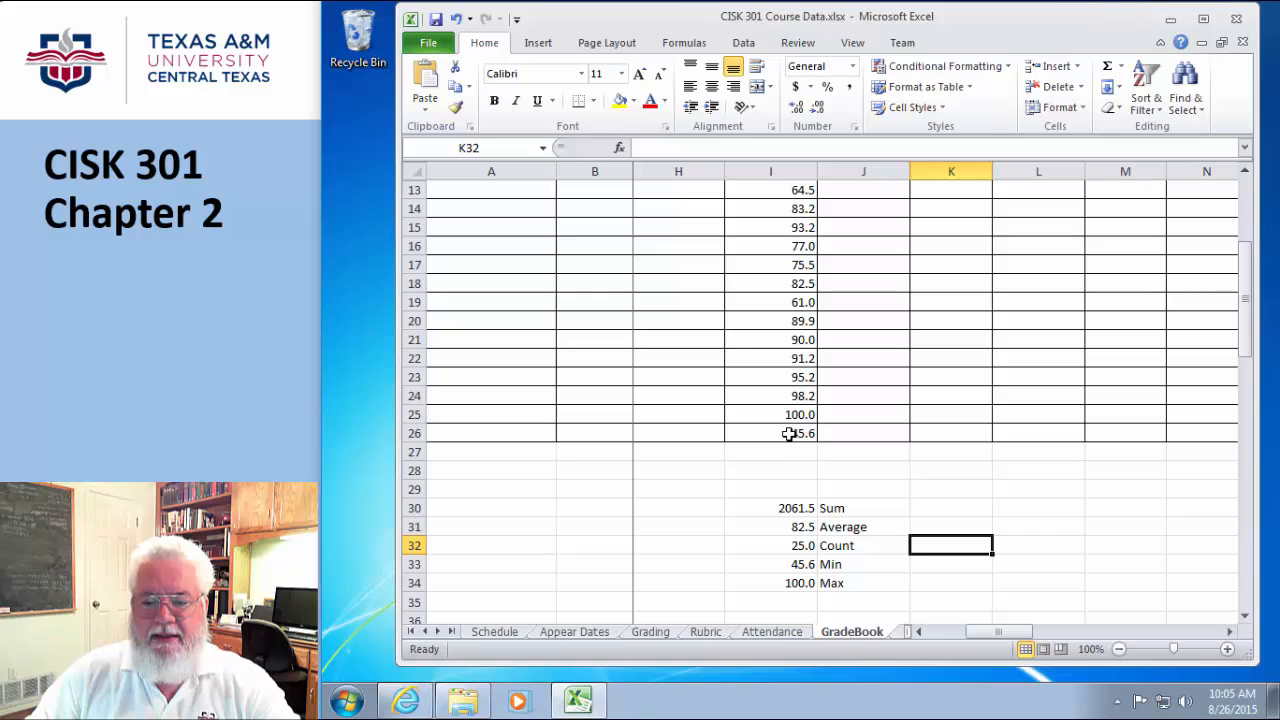
pyautogui.moveTo(793, 432); pyautogui.dragTo(777, 190)
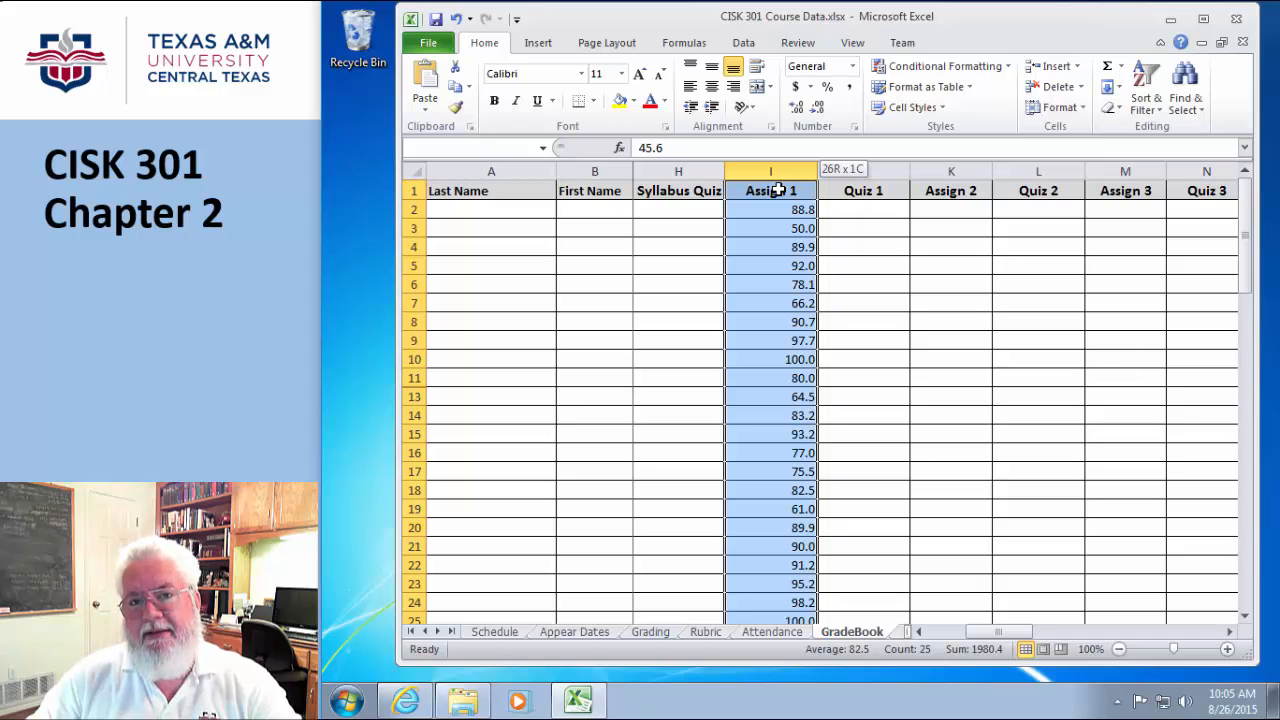
pyautogui.moveTo(777, 190); pyautogui.dragTo(777, 190)
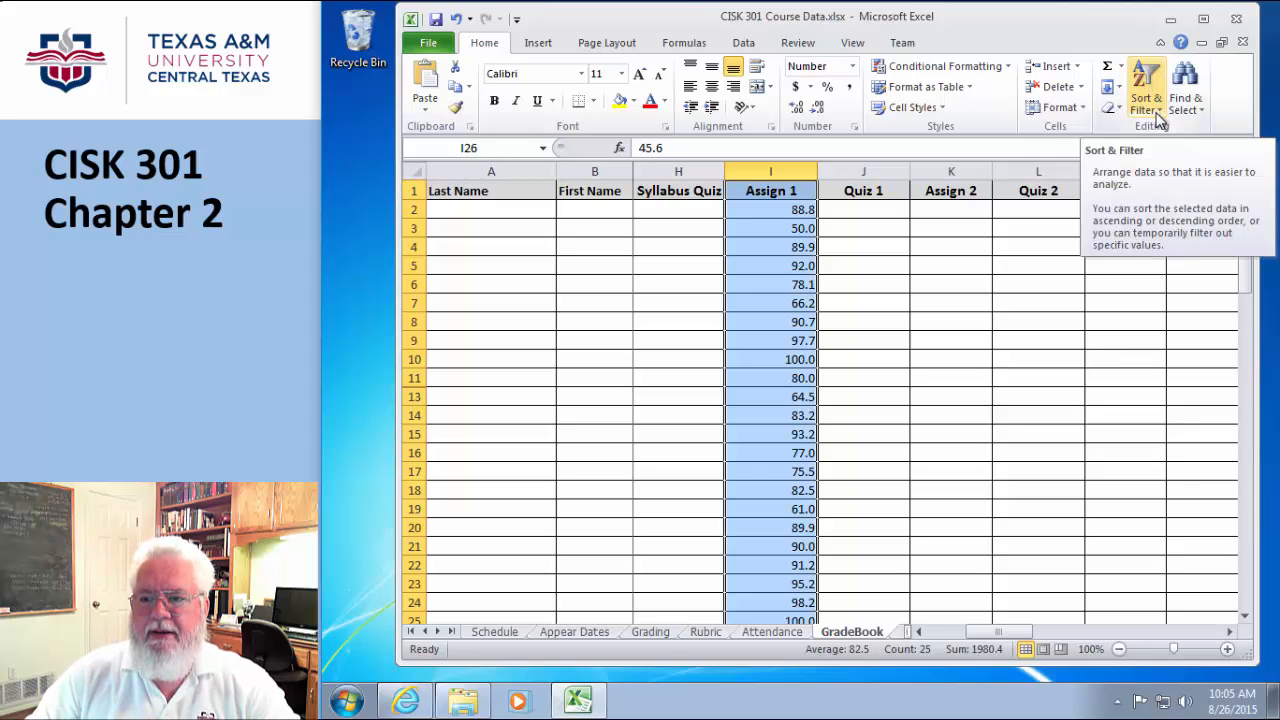
pyautogui.click(1160, 108)
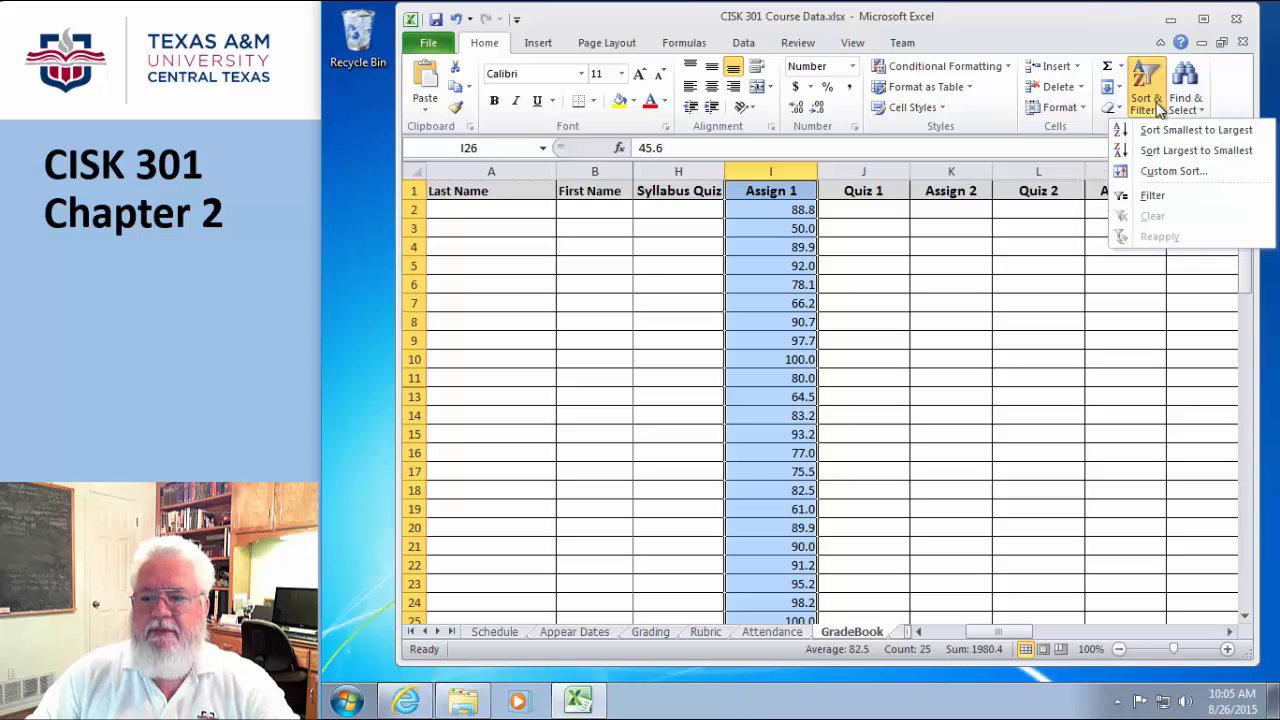
pyautogui.click(1122, 194)
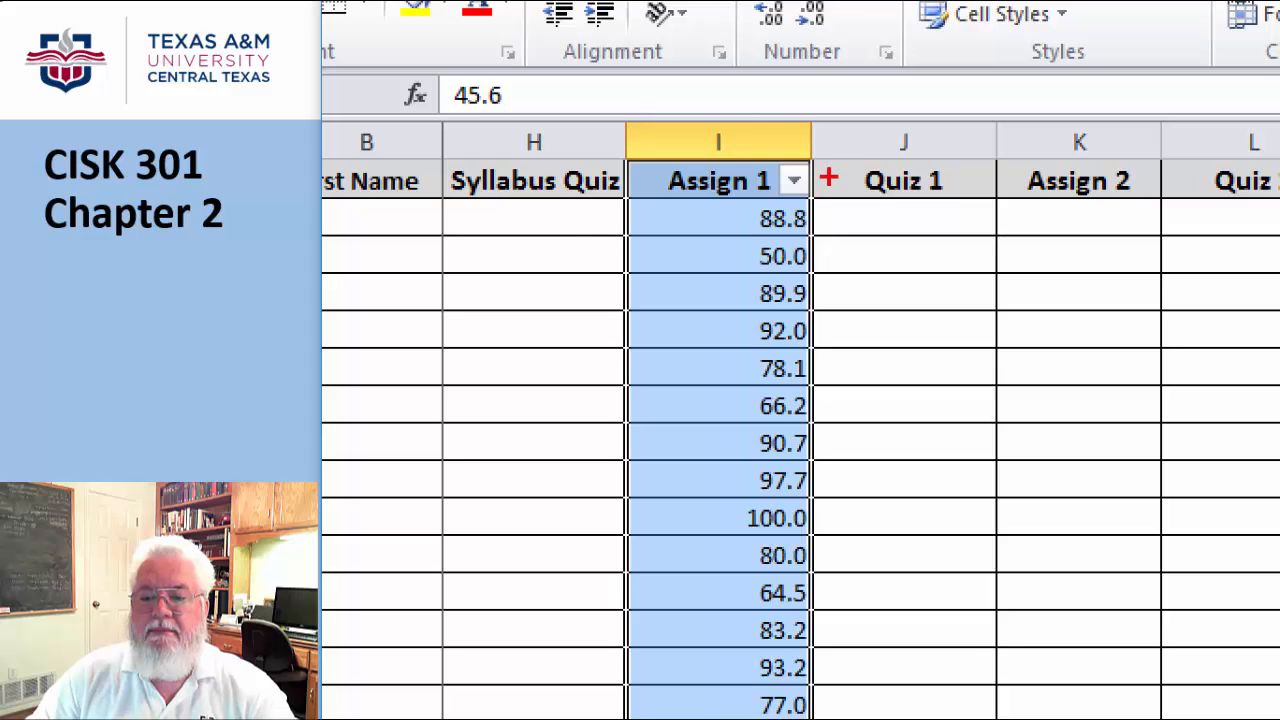
# Examine the score values listed in the Assign 1 filter from smallest to largest, and close it without filtering.
pyautogui.moveTo(820, 152)
pyautogui.mouseDown()
pyautogui.moveTo(746, 152)
pyautogui.moveTo(825, 218)
pyautogui.moveTo(843, 133)
pyautogui.mouseUp()
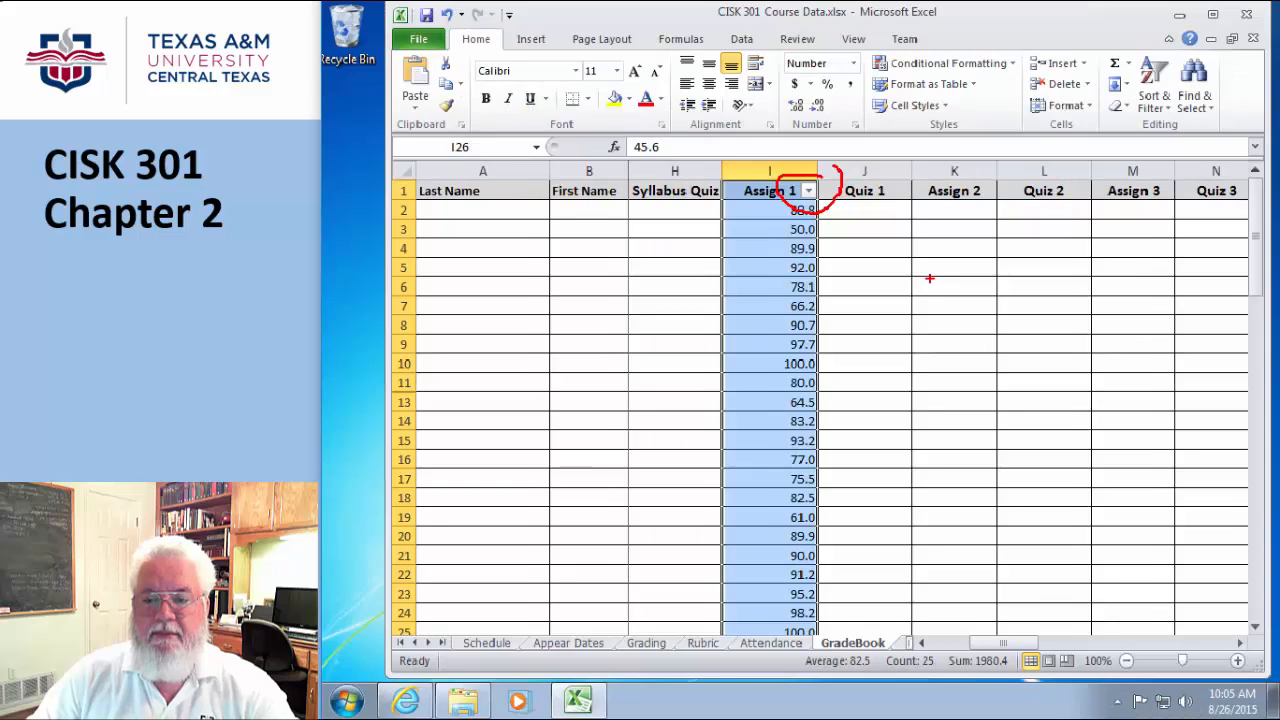
pyautogui.scroll(-3, 923, 274)
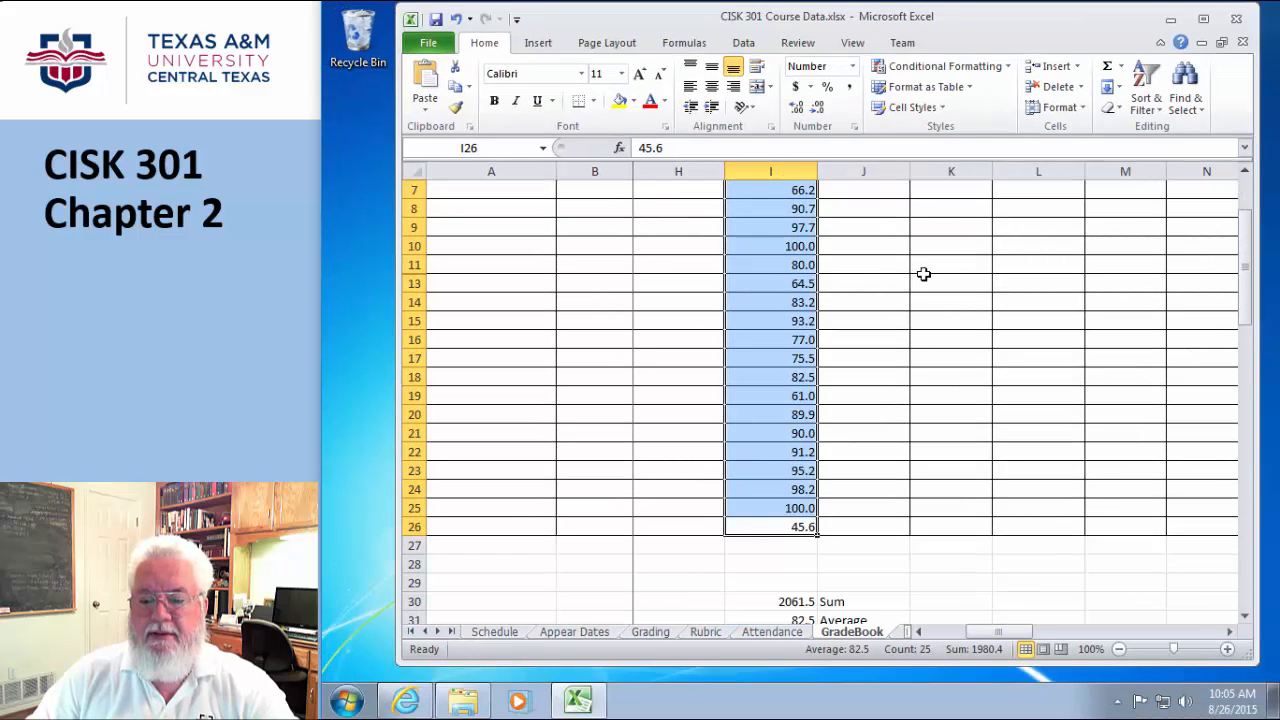
pyautogui.scroll(3, 923, 274)
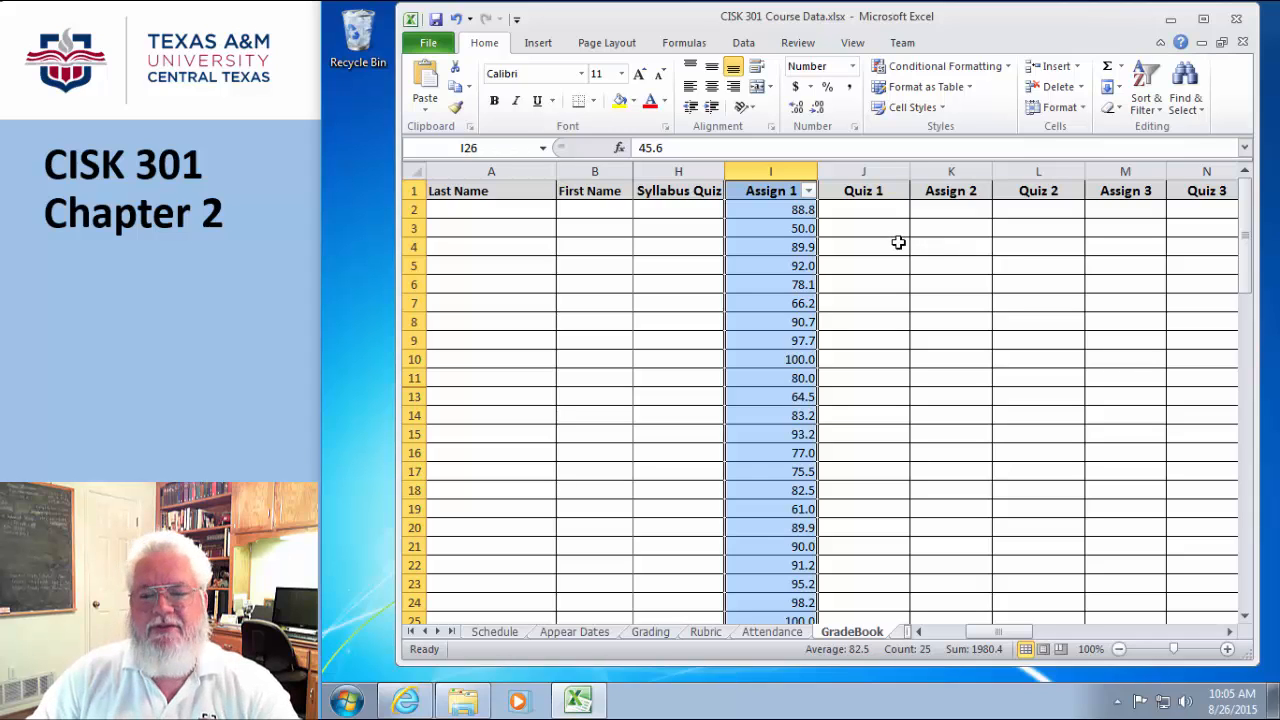
pyautogui.click(809, 192)
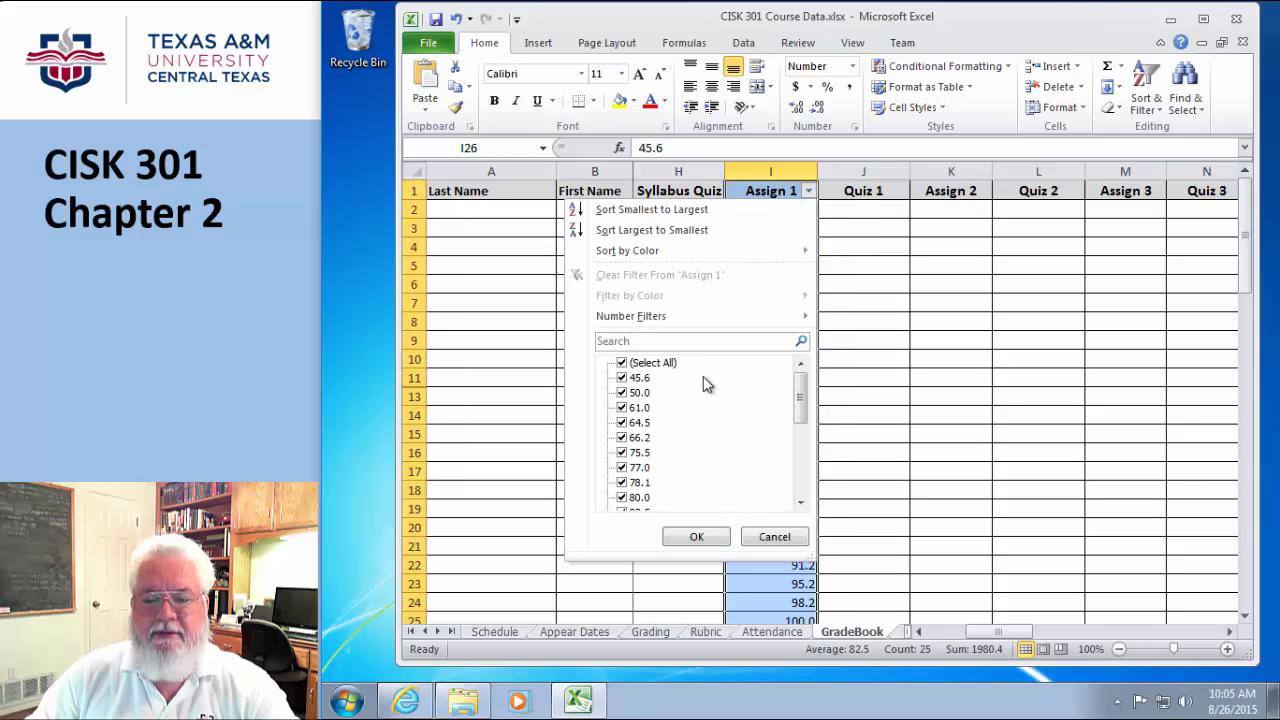
pyautogui.moveTo(797, 381); pyautogui.dragTo(800, 505)
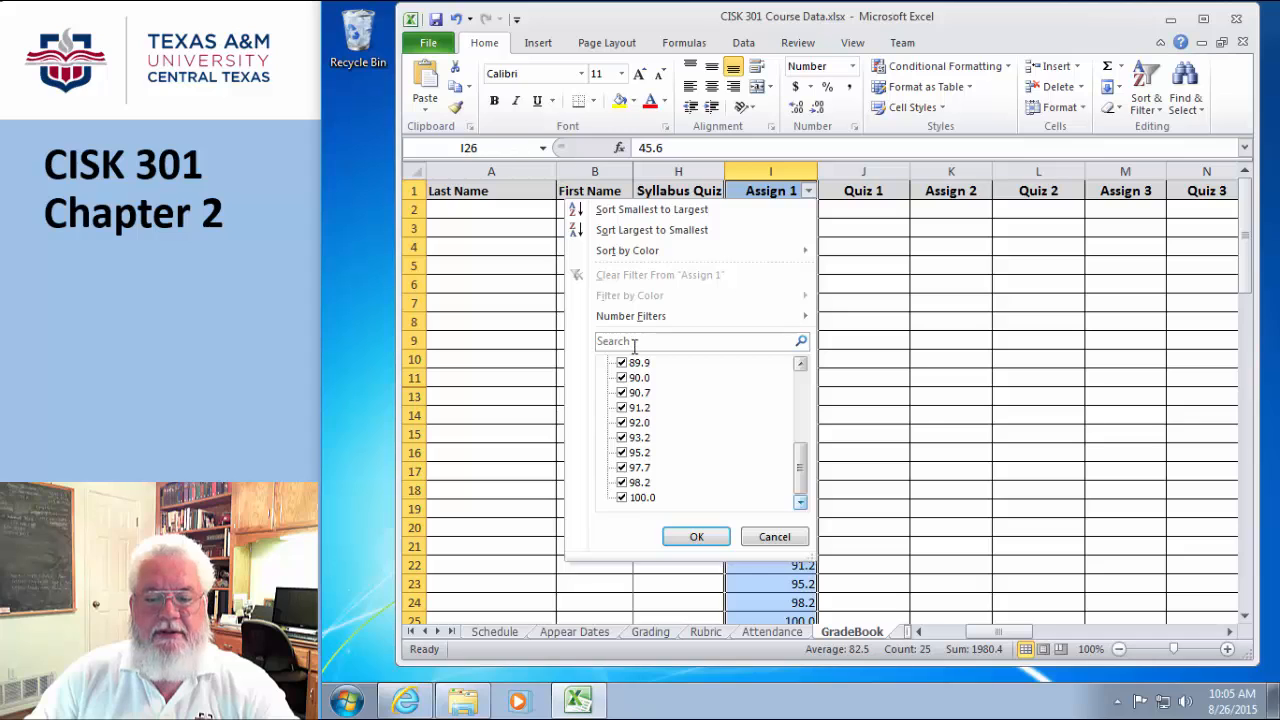
pyautogui.click(772, 540)
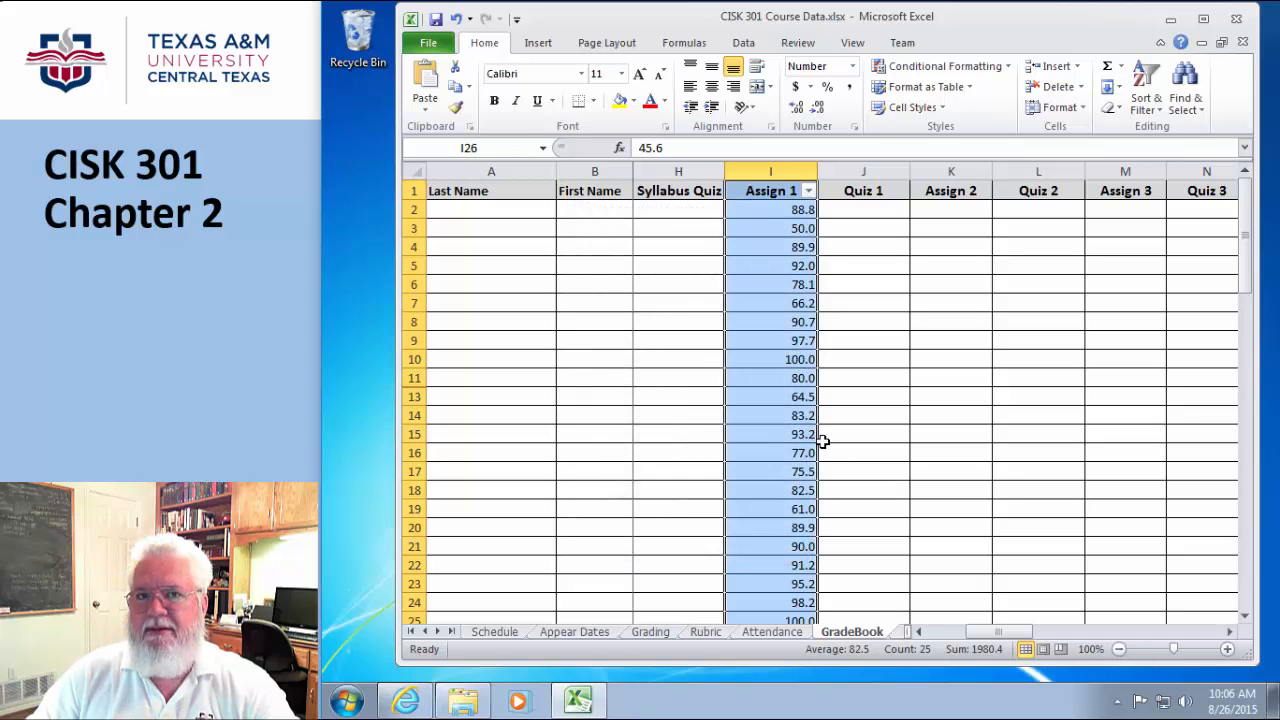
pyautogui.click(808, 191)
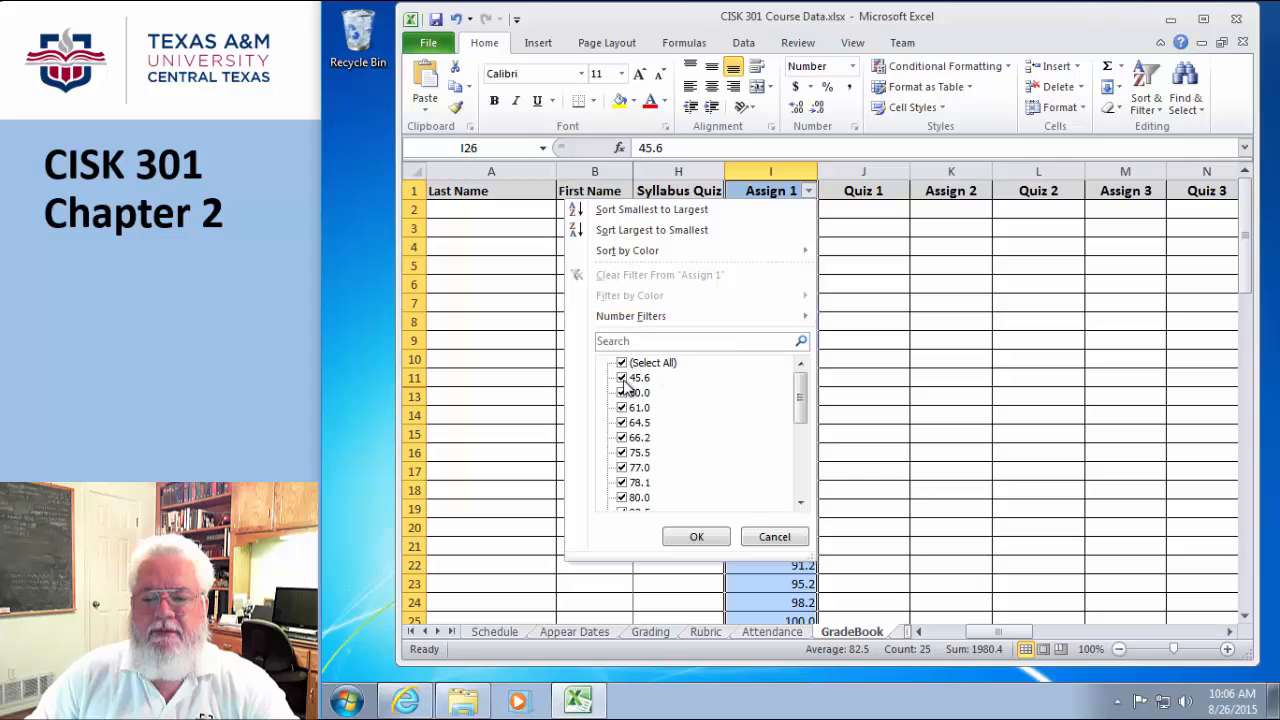
pyautogui.moveTo(800, 388); pyautogui.dragTo(803, 489)
pyautogui.click(622, 498)
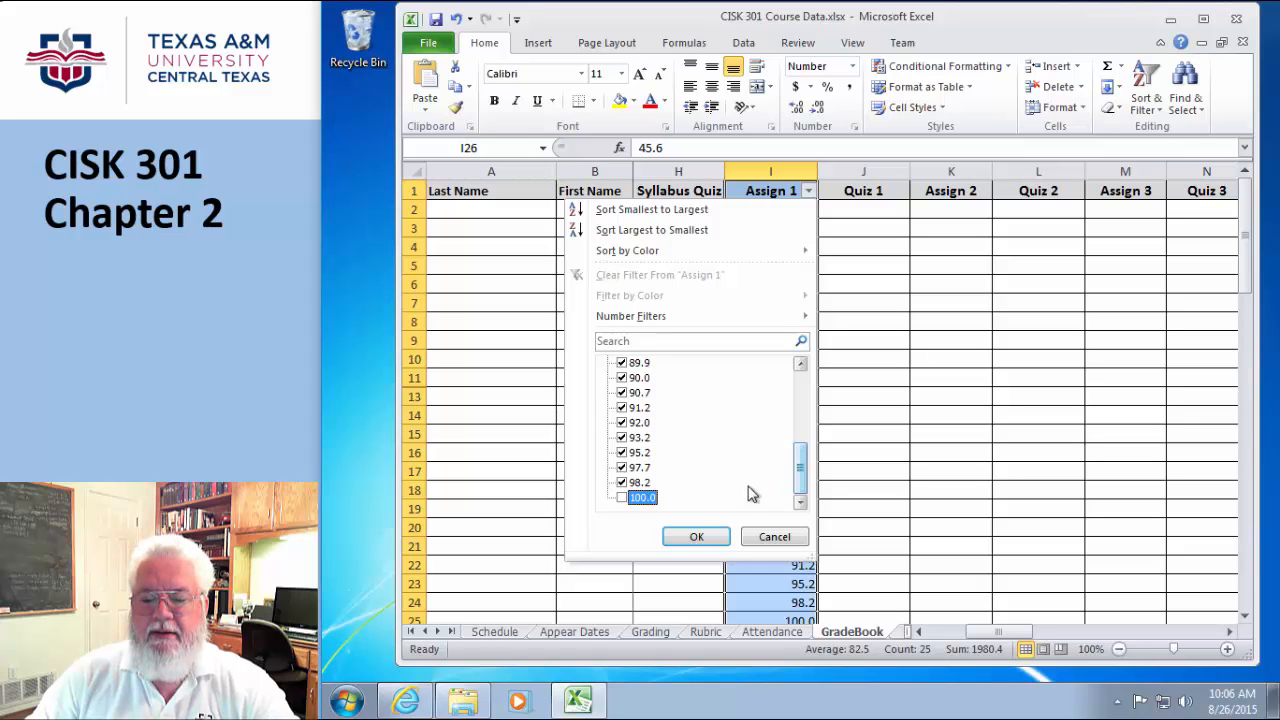
pyautogui.click(774, 536)
# Compare the values offered in the Assign 1 filter with the Sum, Average, Count, Min and Max results below the column.
pyautogui.scroll(-6, 948, 466)
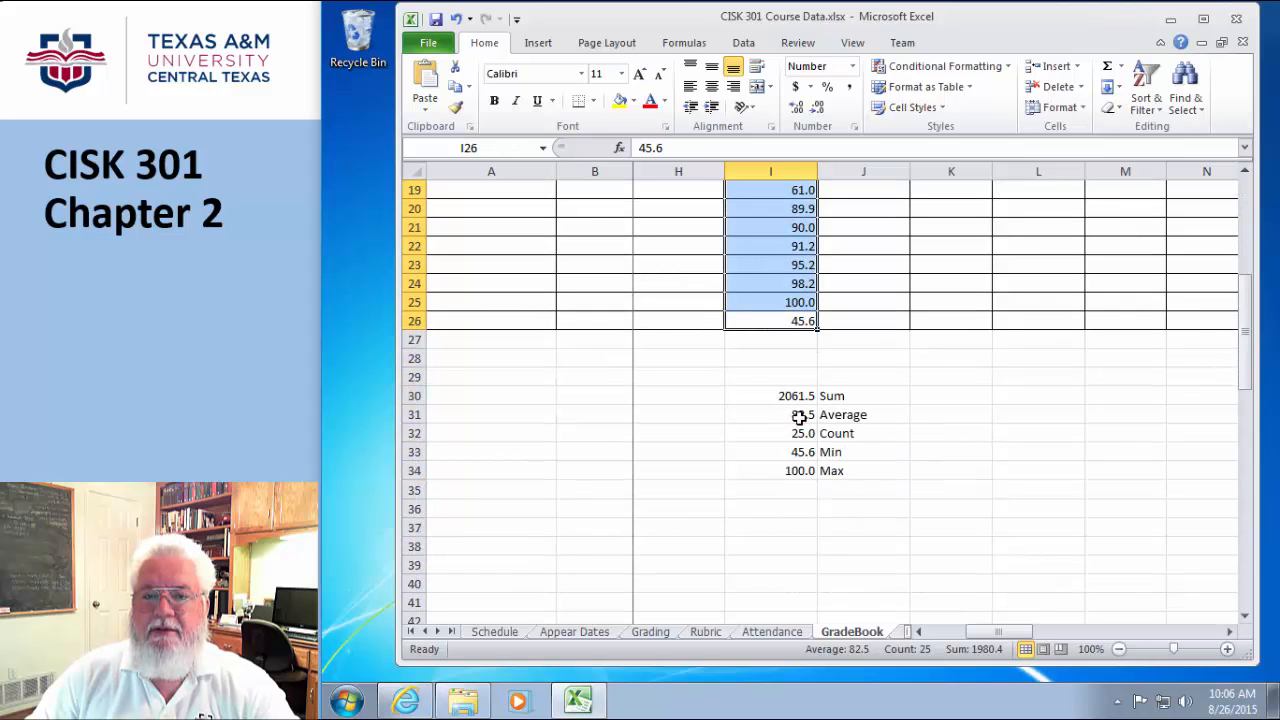
pyautogui.scroll(6, 928, 444)
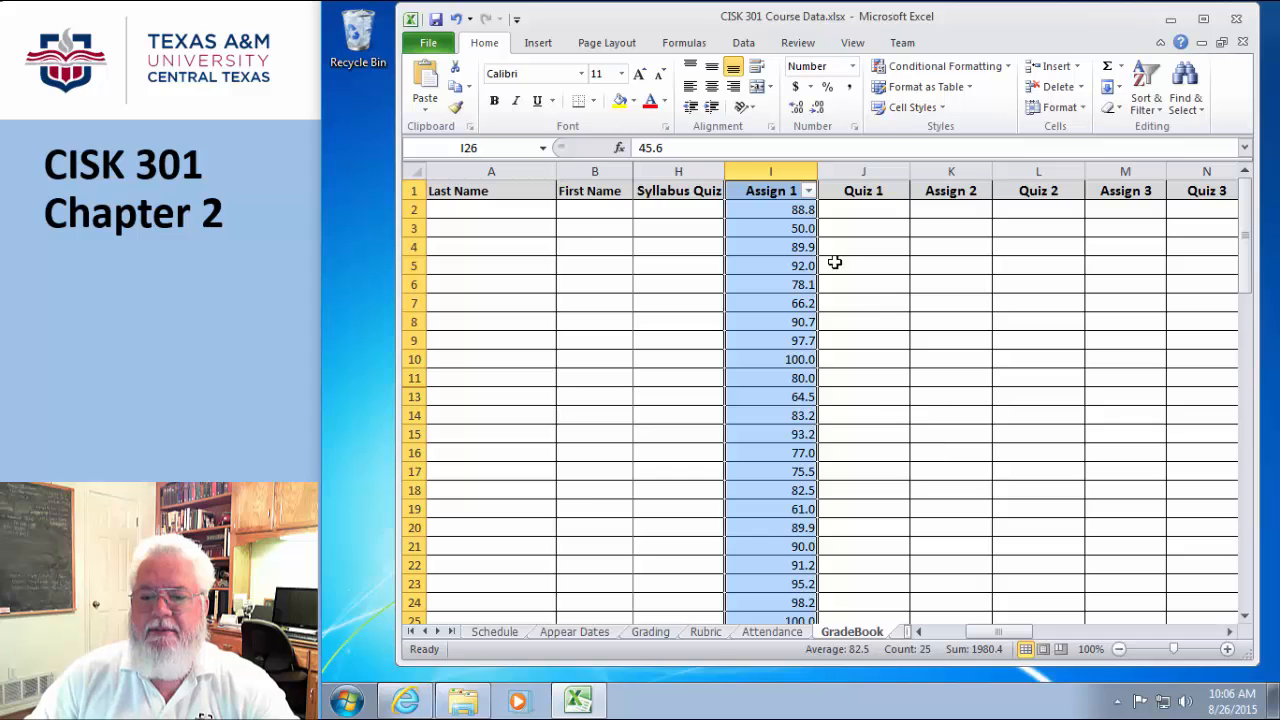
pyautogui.click(808, 191)
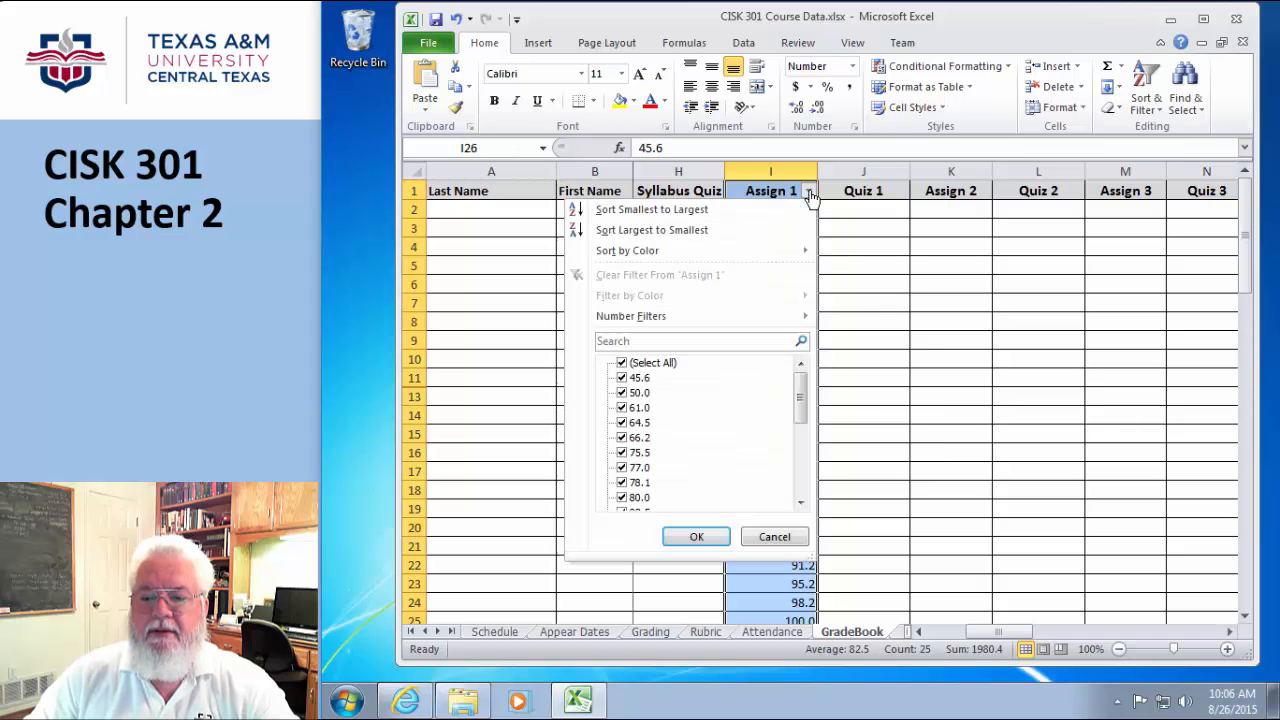
pyautogui.click(937, 349)
pyautogui.scroll(-6, 937, 380)
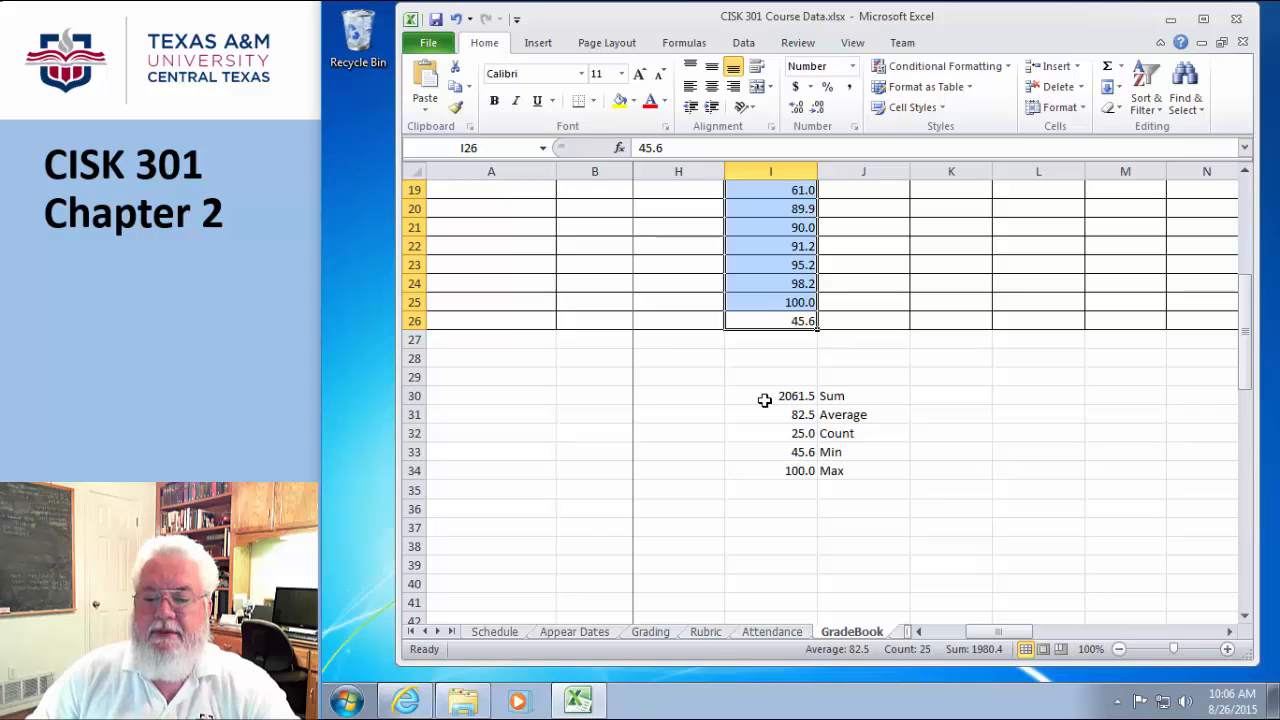
pyautogui.scroll(6, 946, 400)
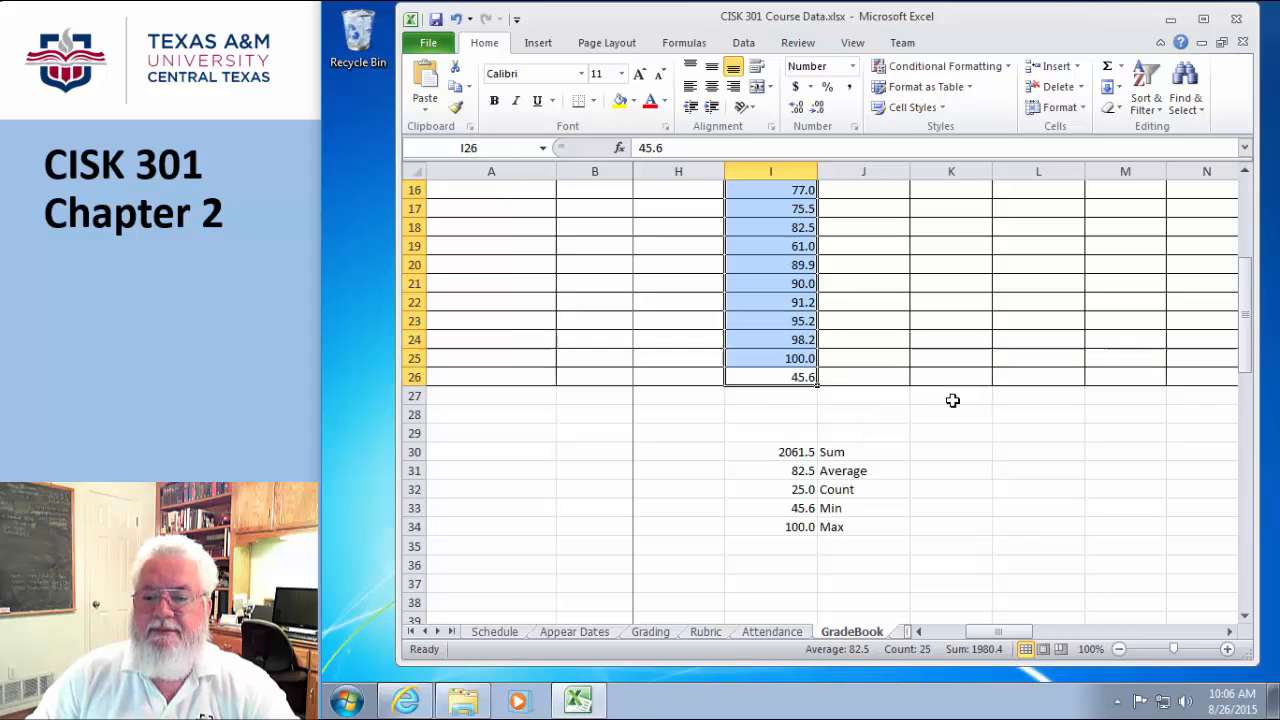
# Filter the Assign 1 column to hide the scores 45.6, 81.1 and 100.0.
pyautogui.click(809, 192)
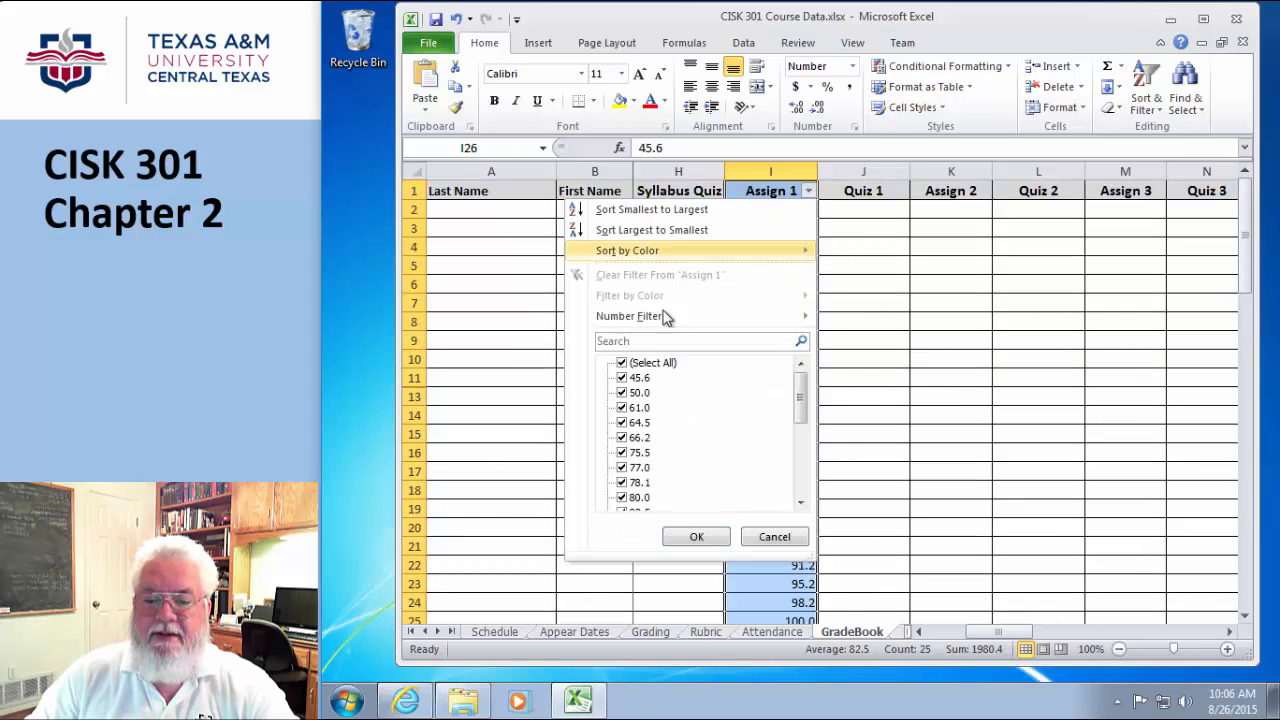
pyautogui.scroll(-6, 687, 400)
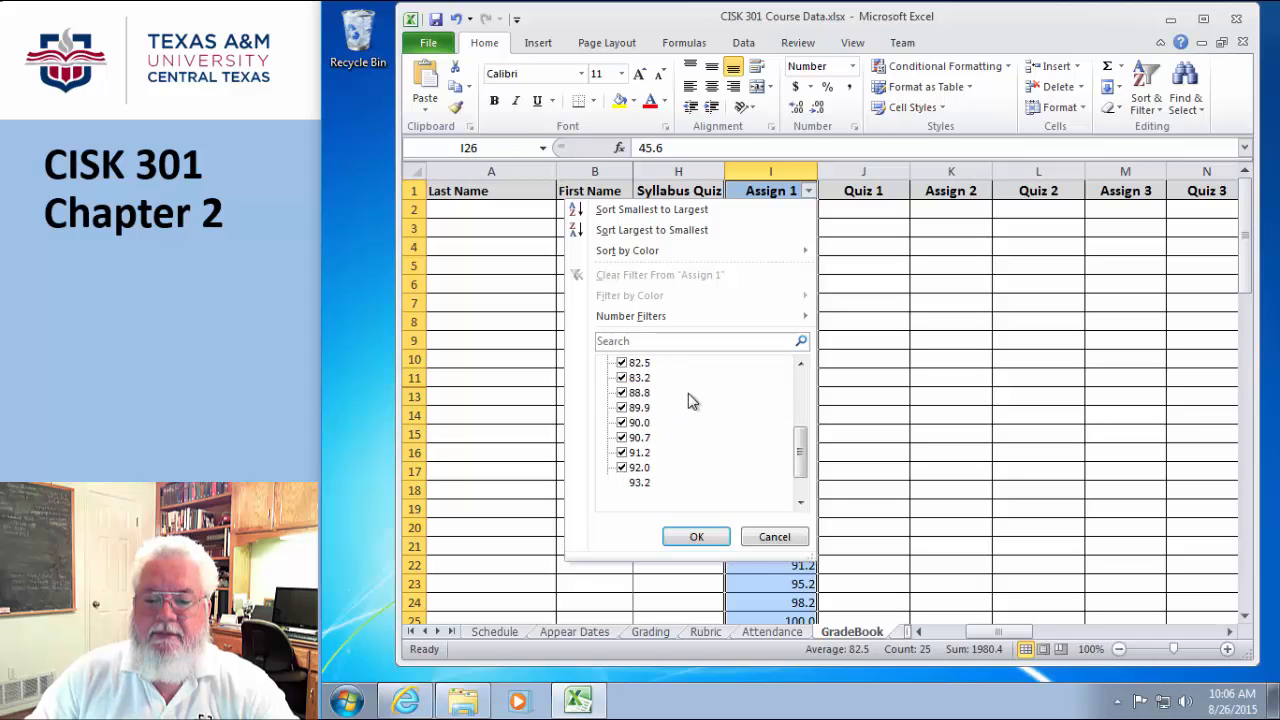
pyautogui.click(622, 497)
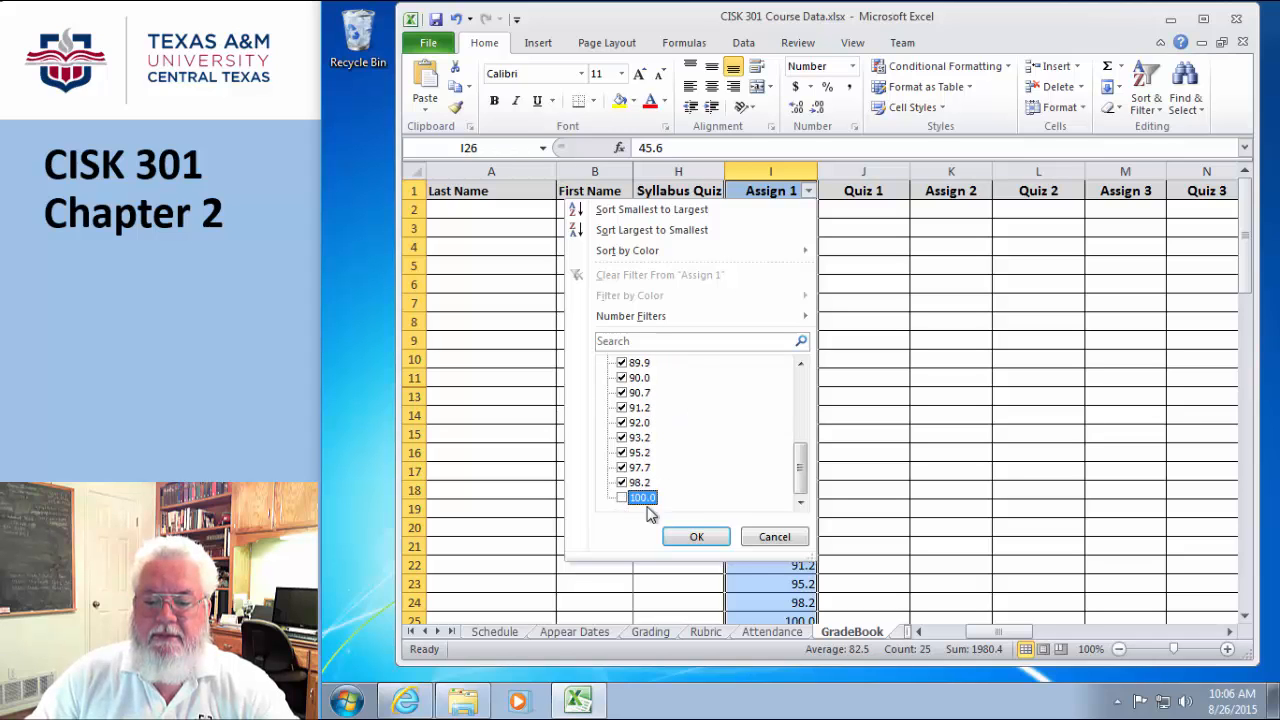
pyautogui.click(690, 536)
pyautogui.scroll(-4, 853, 506)
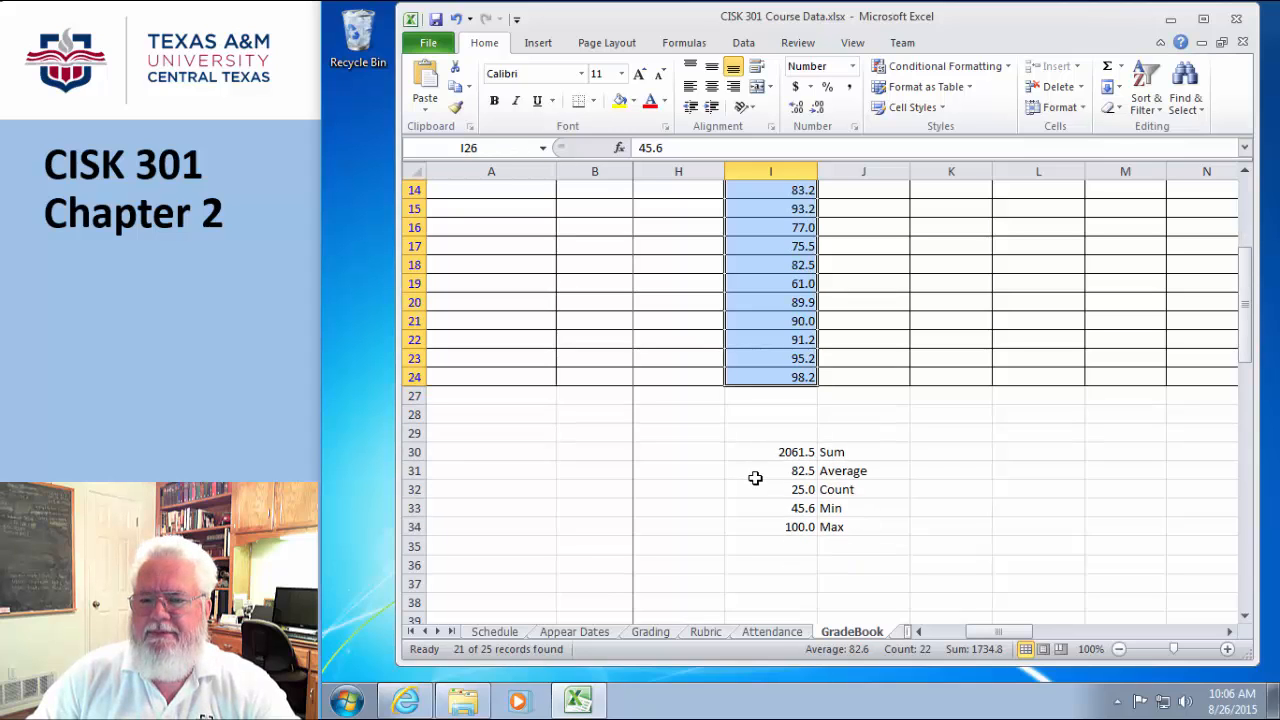
# Examine the row numbers of the filtered Assign 1 list for skipped rows, and check the summary results below it.
pyautogui.scroll(4, 923, 474)
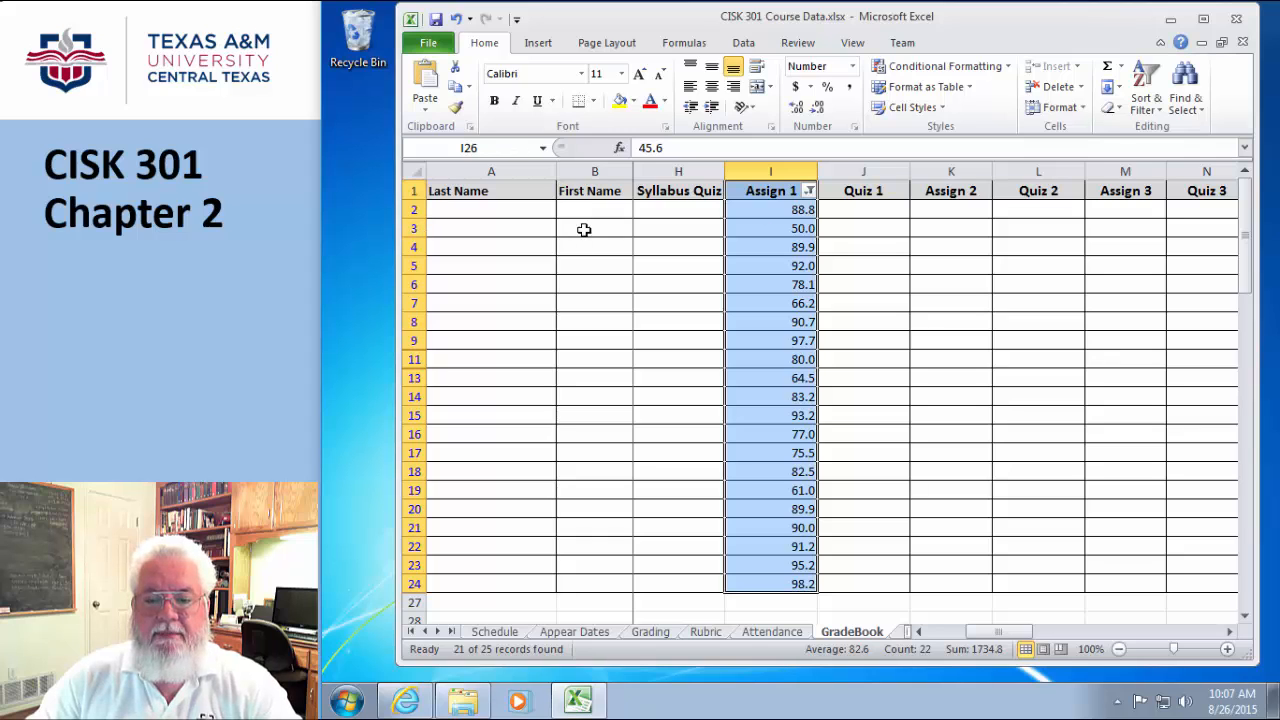
pyautogui.click(676, 604)
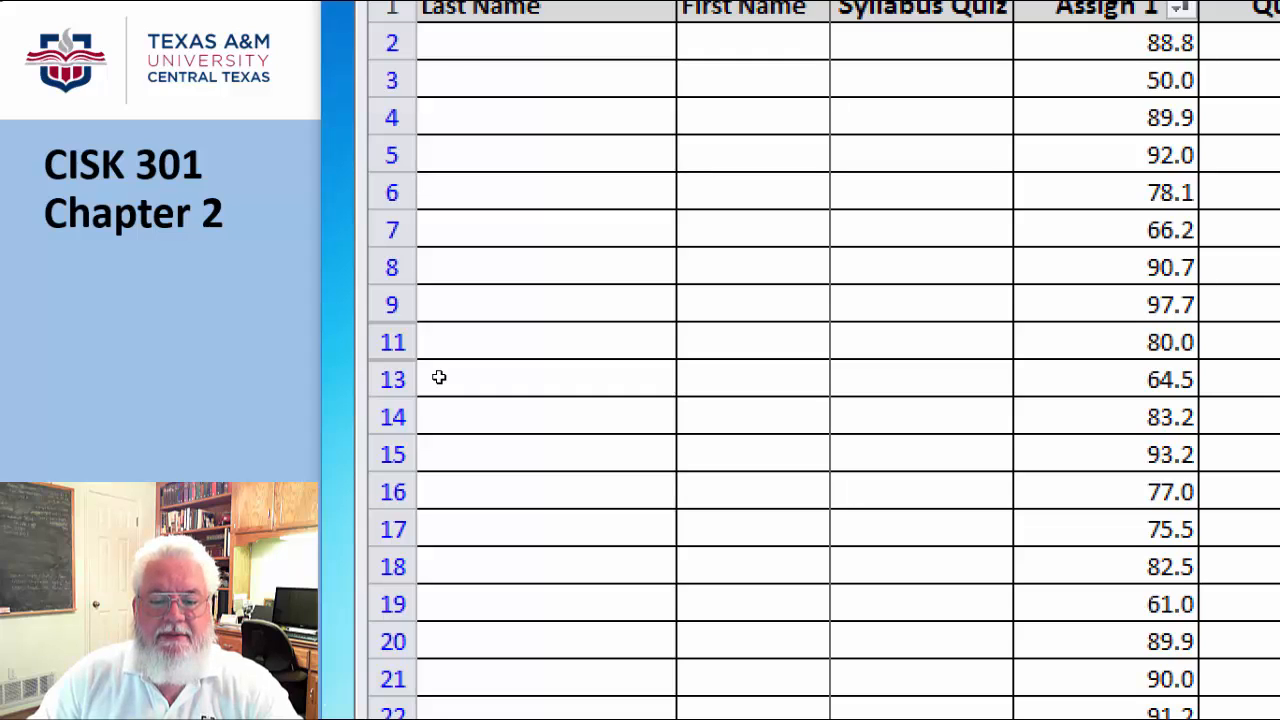
pyautogui.moveTo(428, 320)
pyautogui.mouseDown()
pyautogui.moveTo(382, 316)
pyautogui.moveTo(368, 330)
pyautogui.moveTo(440, 324)
pyautogui.moveTo(426, 316)
pyautogui.mouseUp()
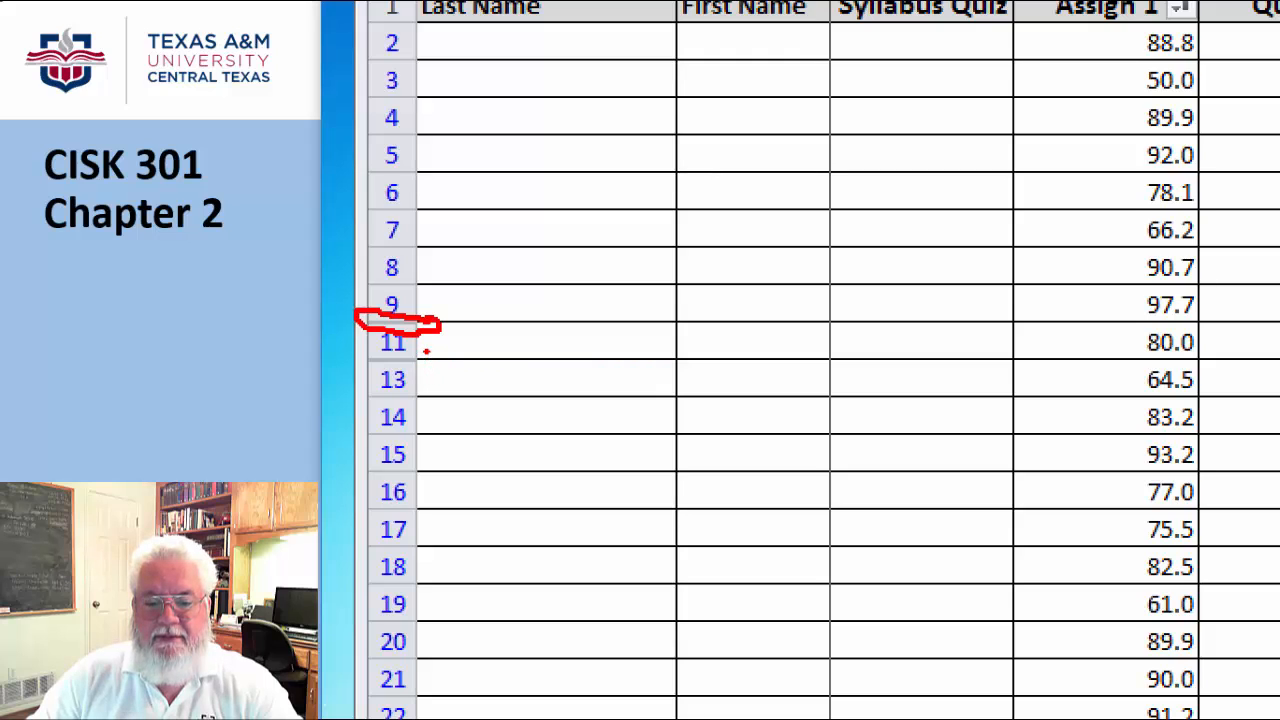
pyautogui.moveTo(426, 351)
pyautogui.mouseDown()
pyautogui.moveTo(364, 352)
pyautogui.moveTo(352, 374)
pyautogui.moveTo(426, 376)
pyautogui.moveTo(430, 350)
pyautogui.mouseUp()
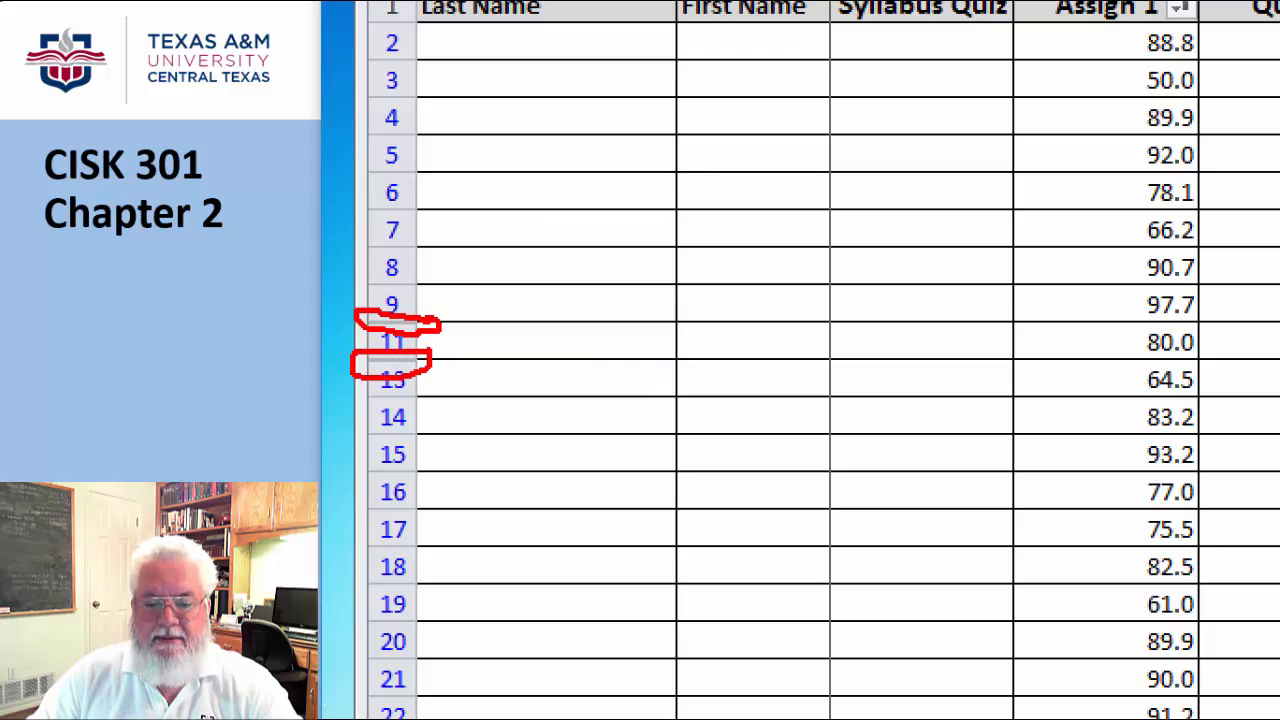
pyautogui.press('Escape')
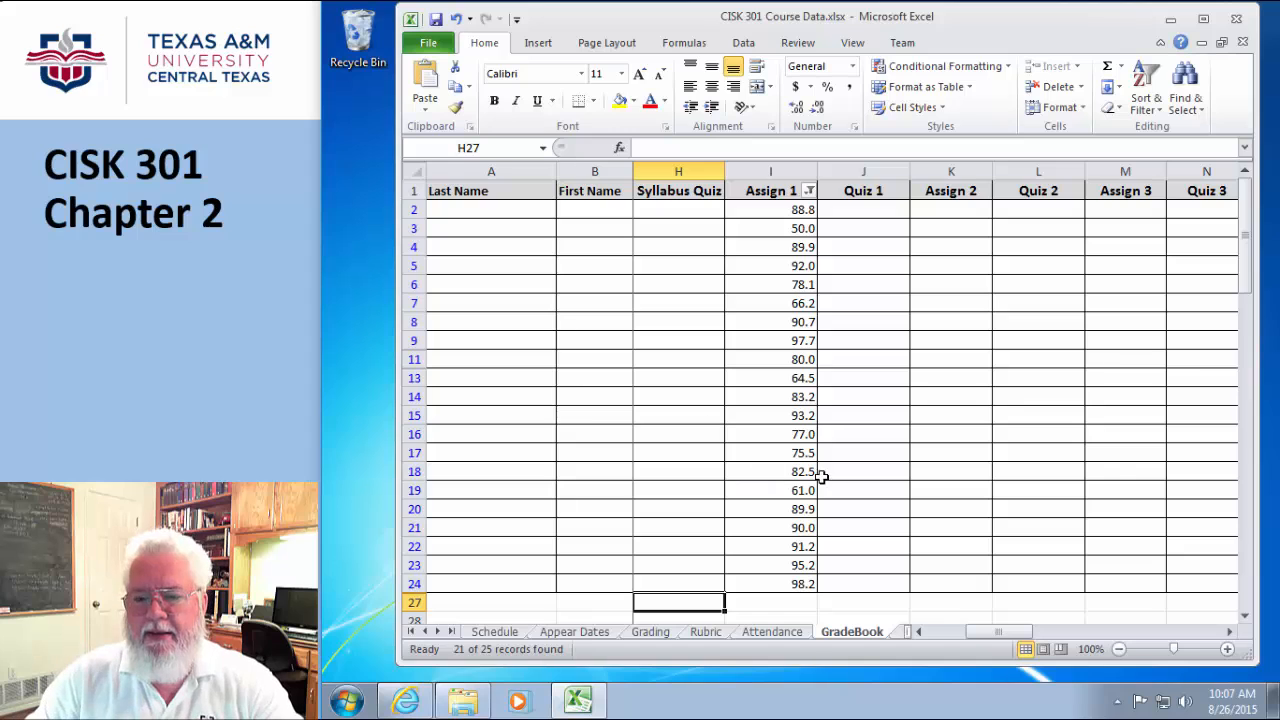
pyautogui.scroll(-3, 820, 472)
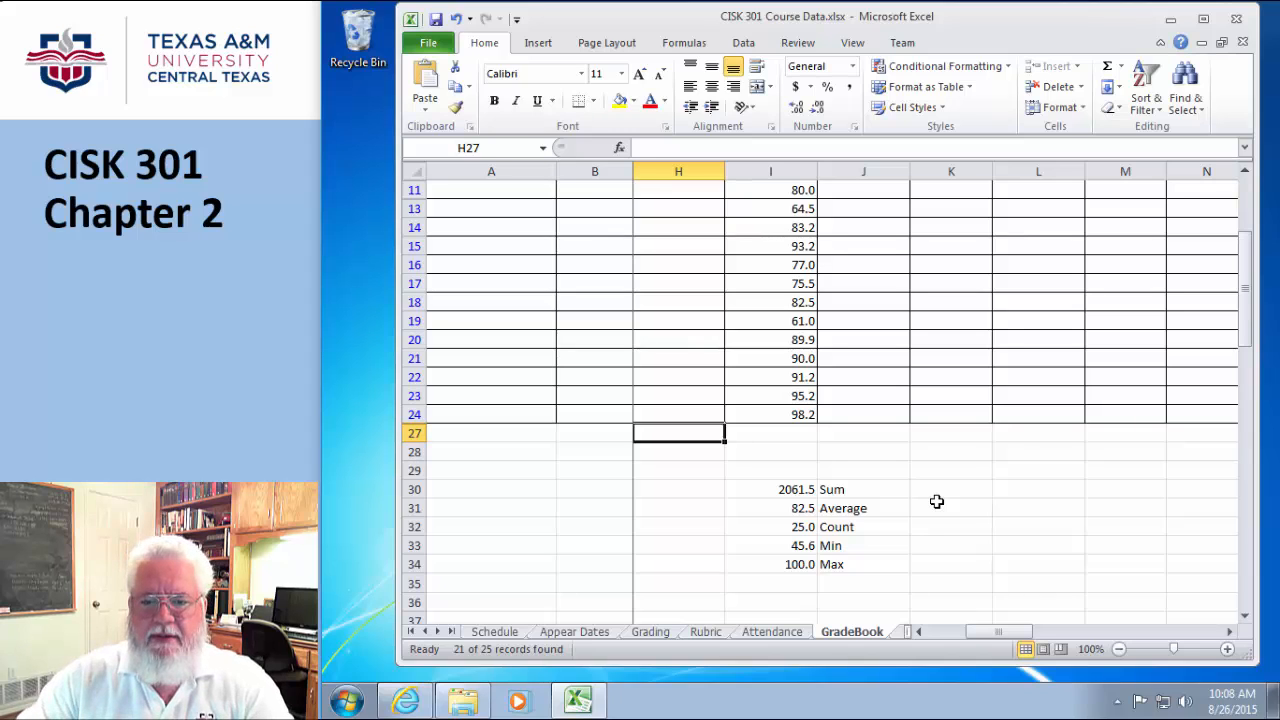
# Select the empty cell I29 above the Sum and show all scores again in the Assign 1 filter.
pyautogui.click(789, 472)
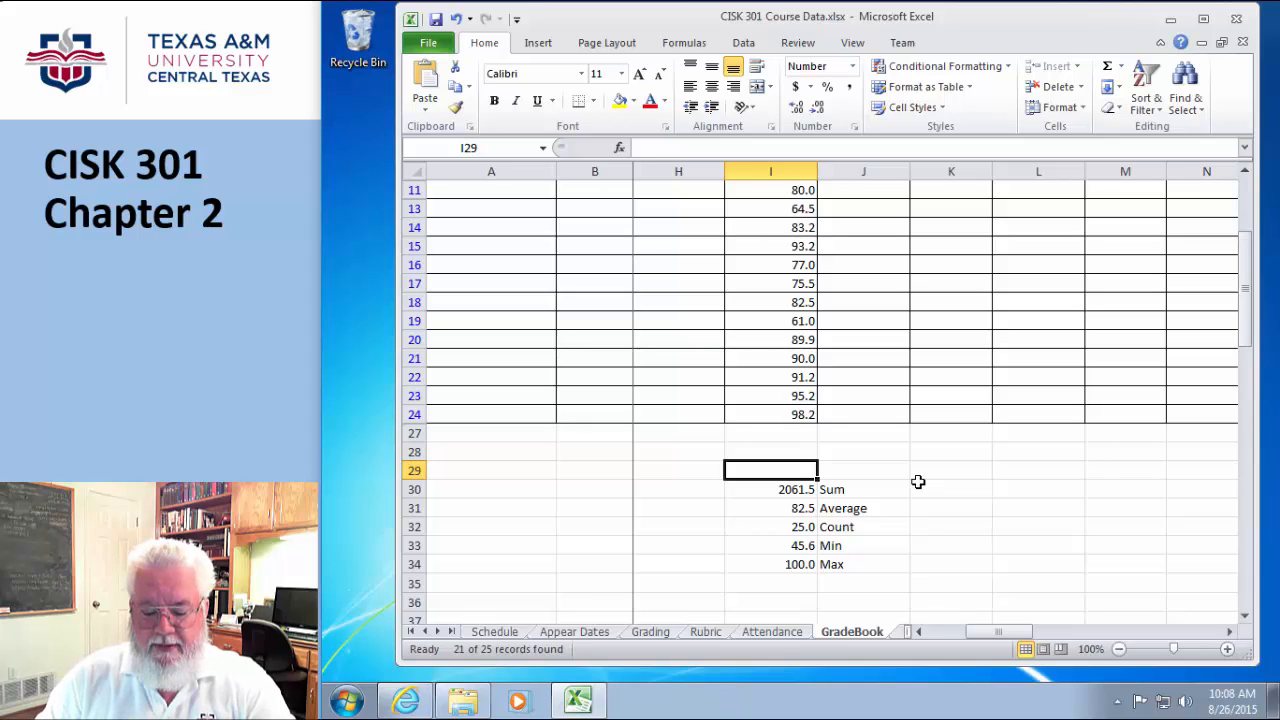
pyautogui.scroll(3, 908, 277)
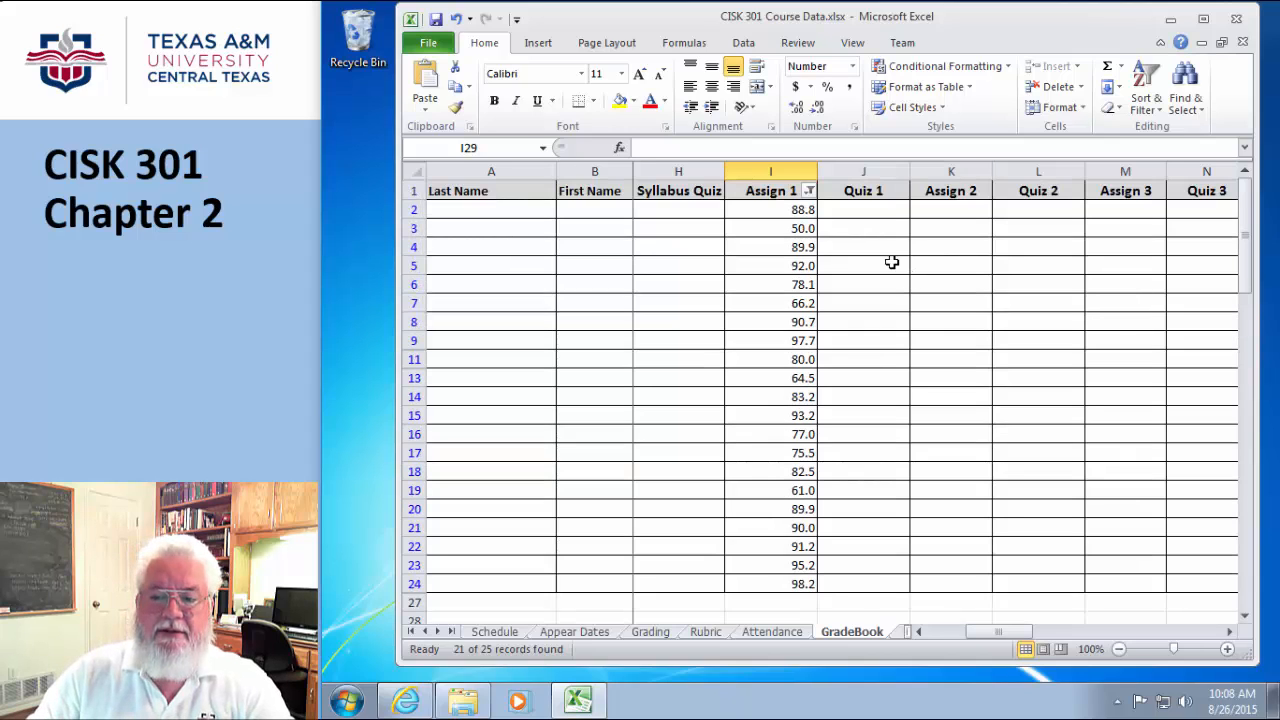
pyautogui.click(809, 191)
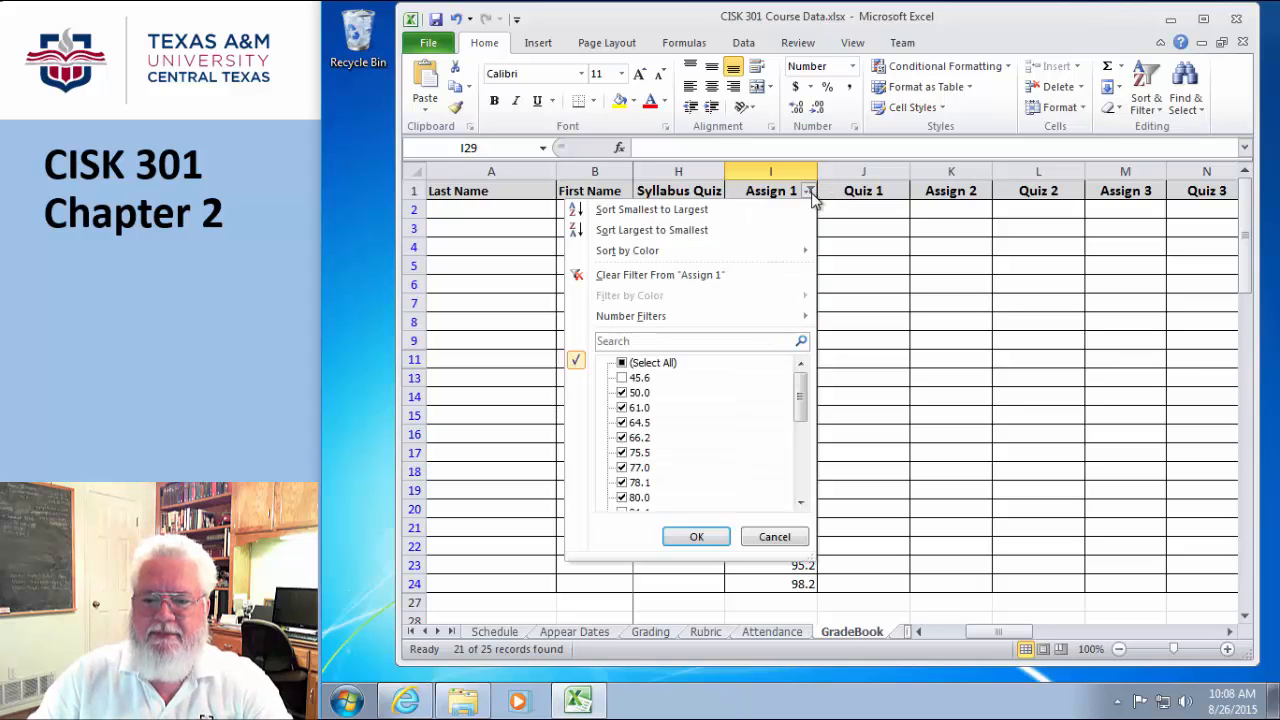
pyautogui.click(623, 363)
pyautogui.click(723, 541)
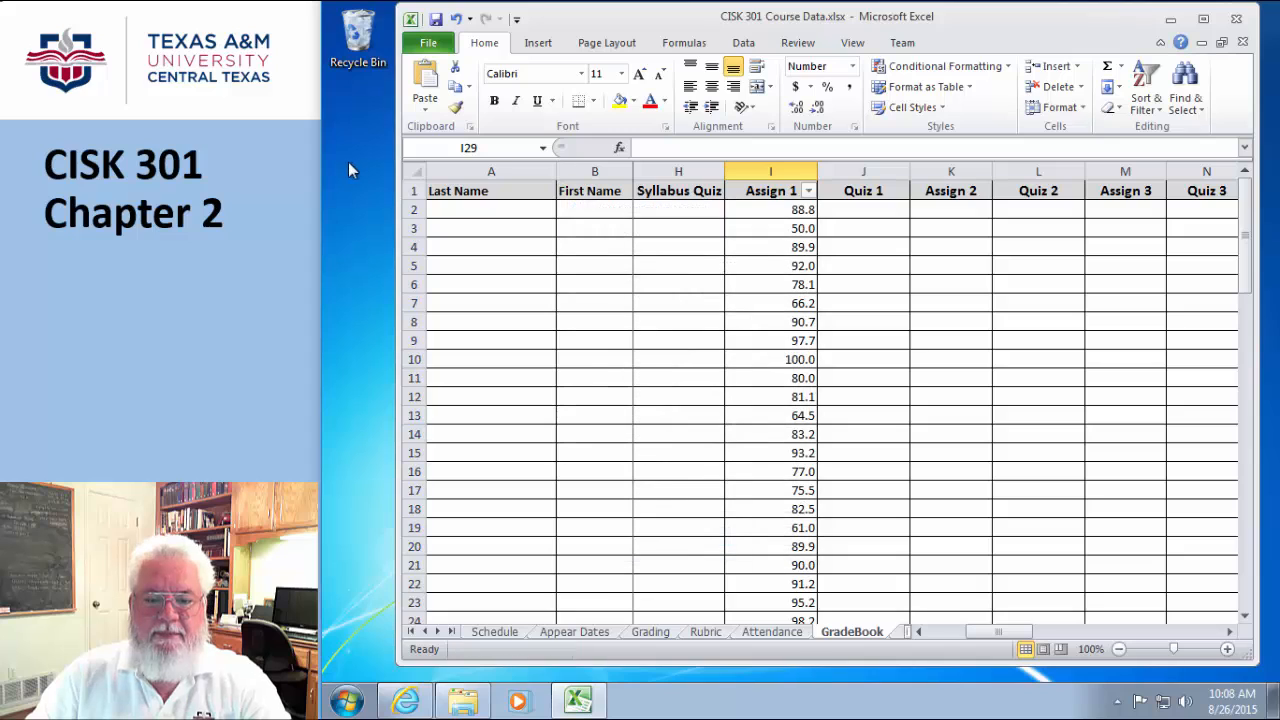
# Enter a SUBTOTAL formula in I29 using function 109 (SUM) over the Assign 1 scores I2:I26.
pyautogui.scroll(-3, 790, 266)
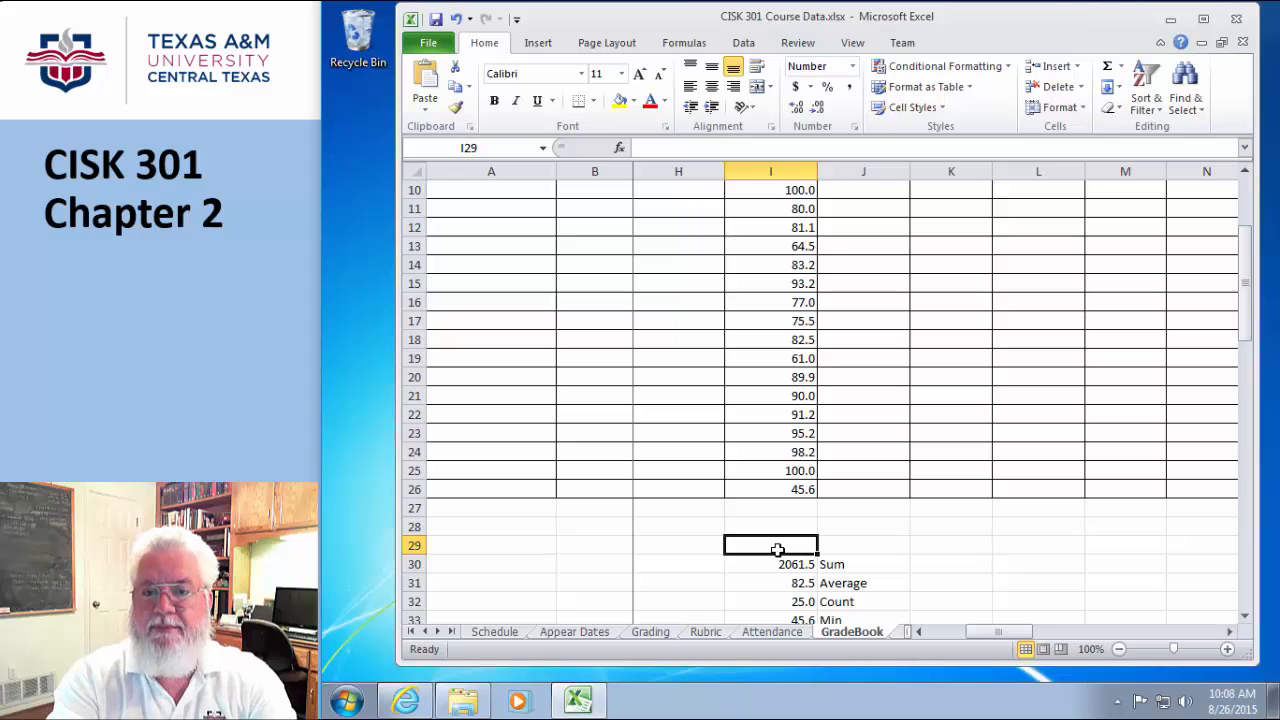
pyautogui.write('=')
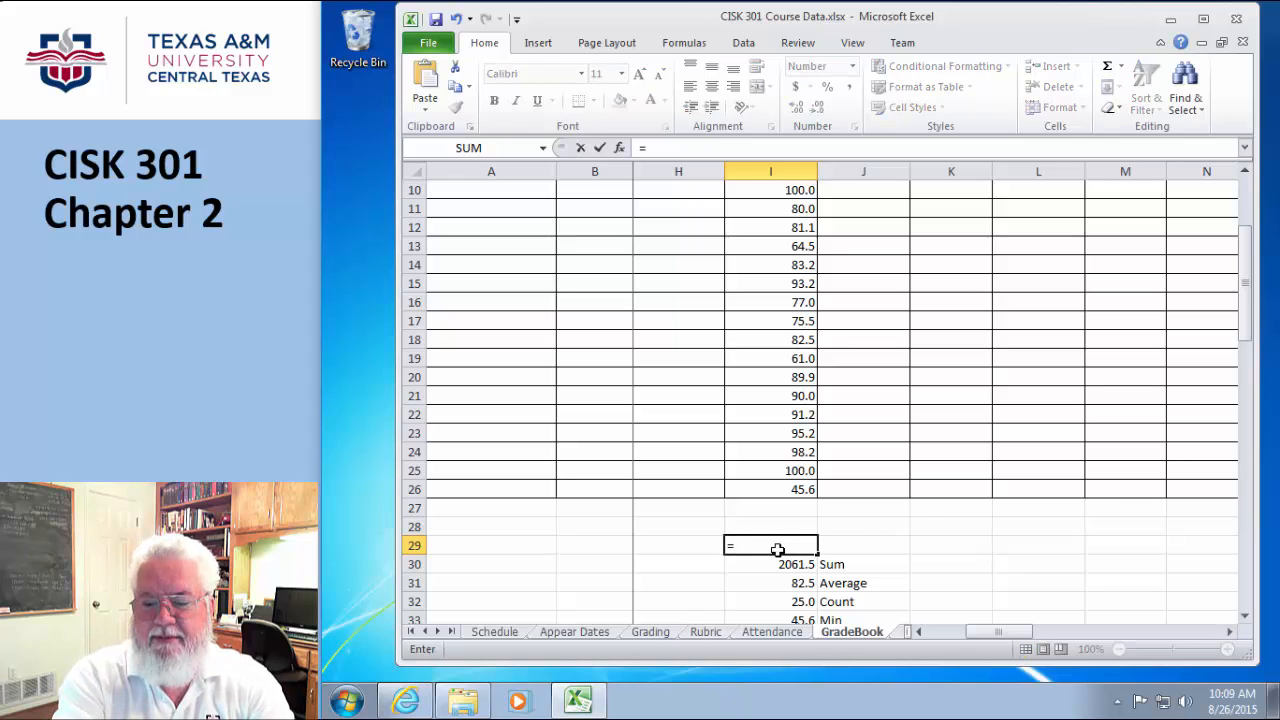
pyautogui.write('subtotal')
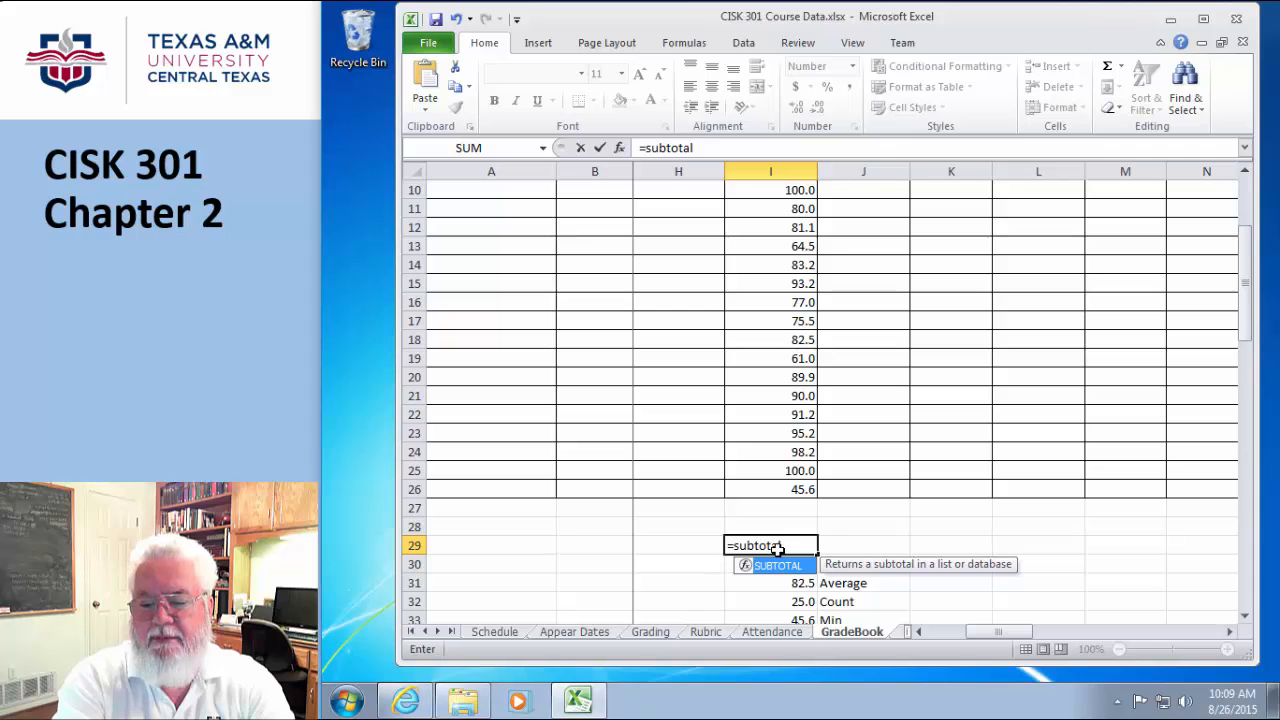
pyautogui.write('(')
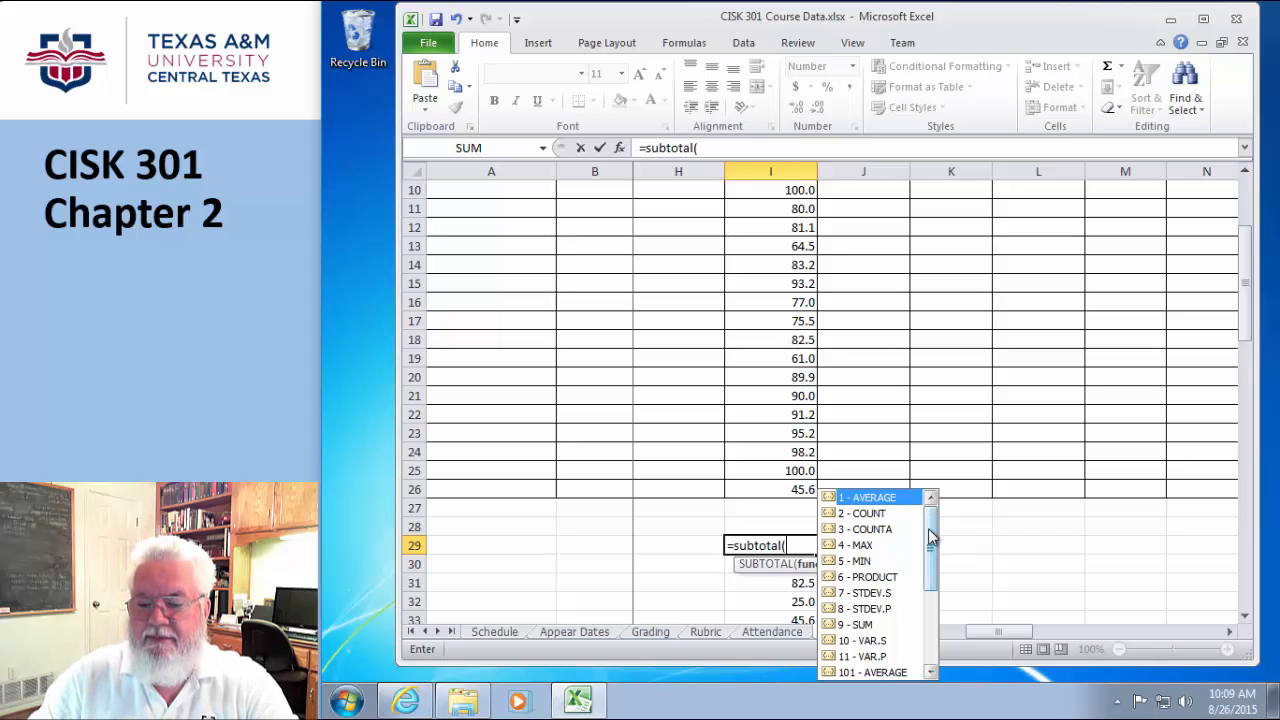
pyautogui.moveTo(932, 538); pyautogui.dragTo(931, 615)
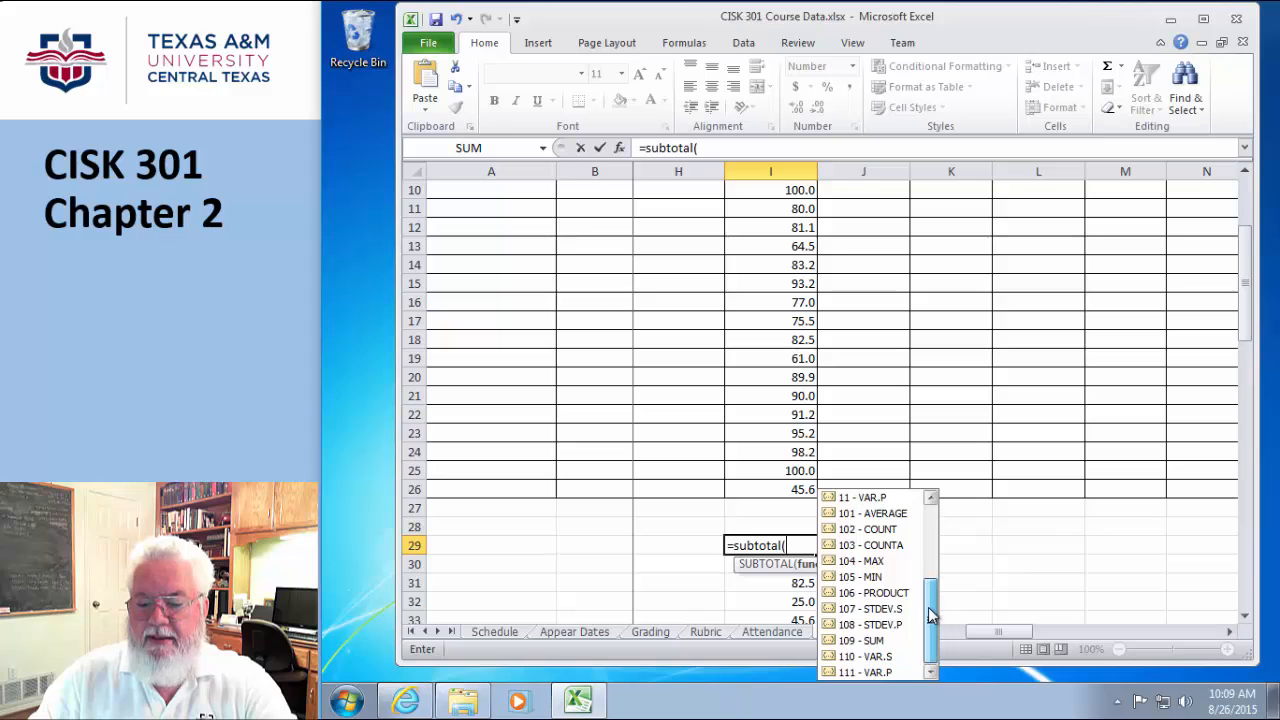
pyautogui.doubleClick(832, 641)
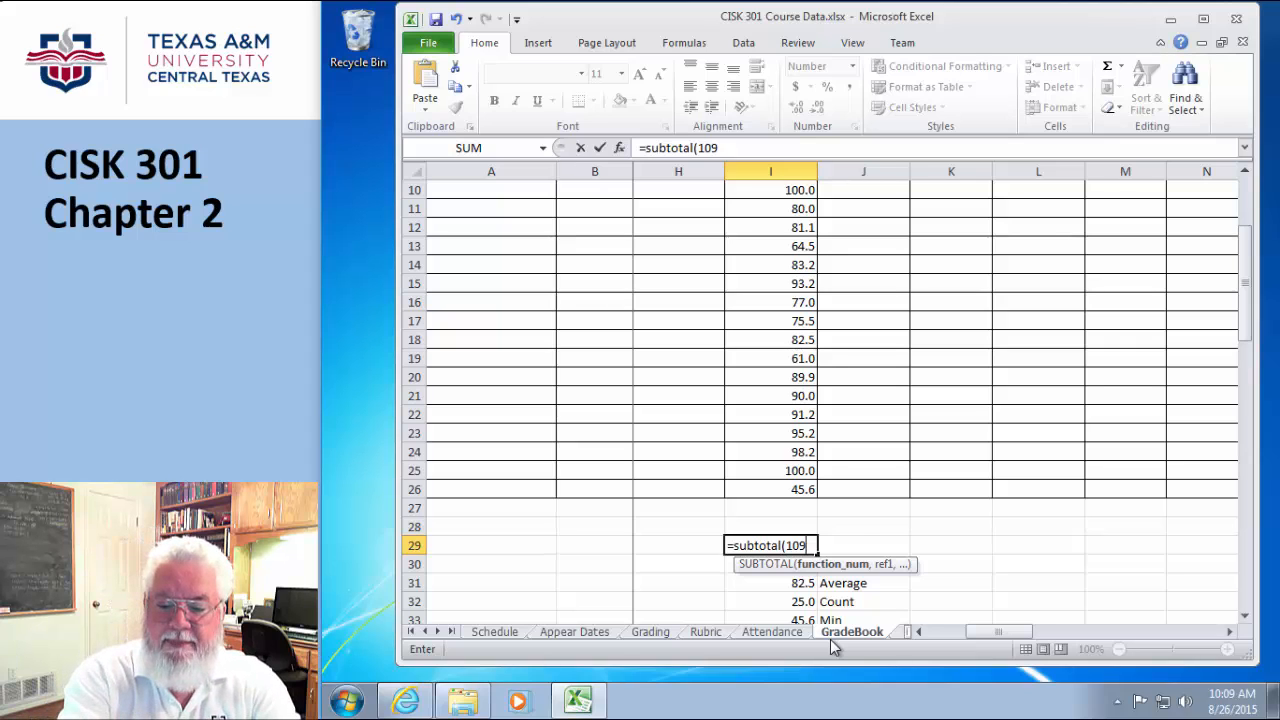
pyautogui.write(',')
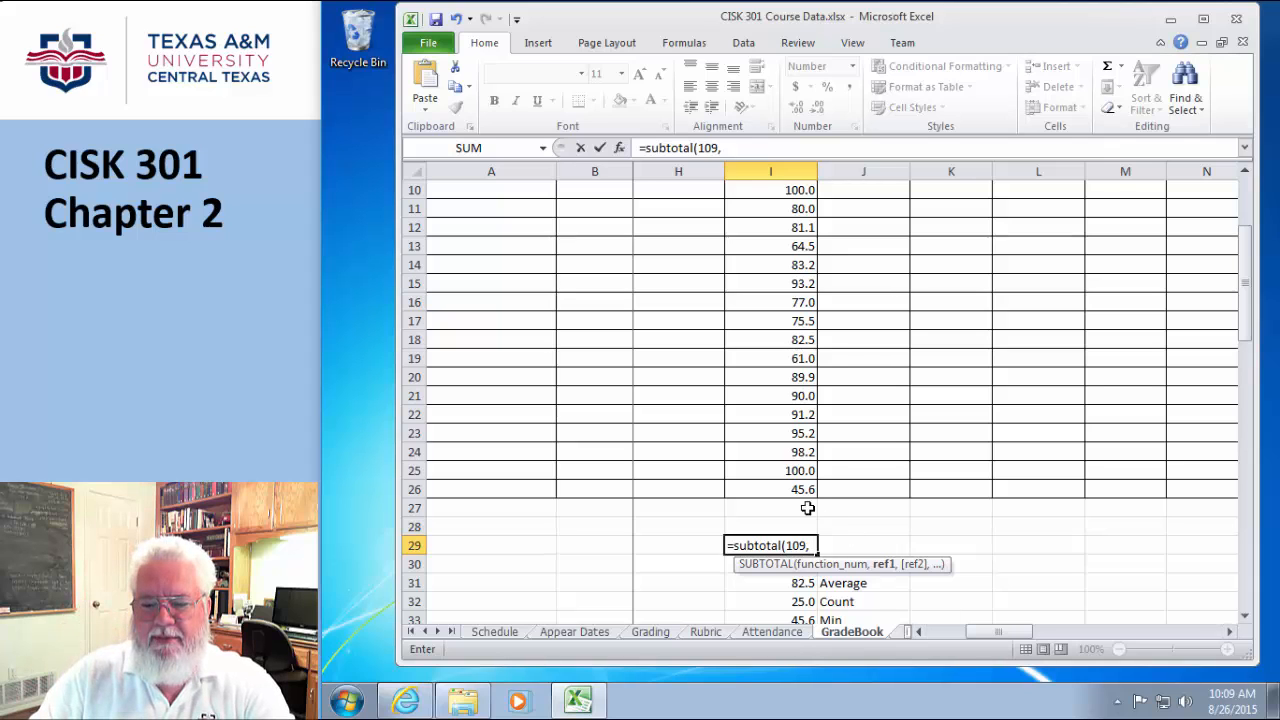
pyautogui.moveTo(793, 491); pyautogui.dragTo(777, 209)
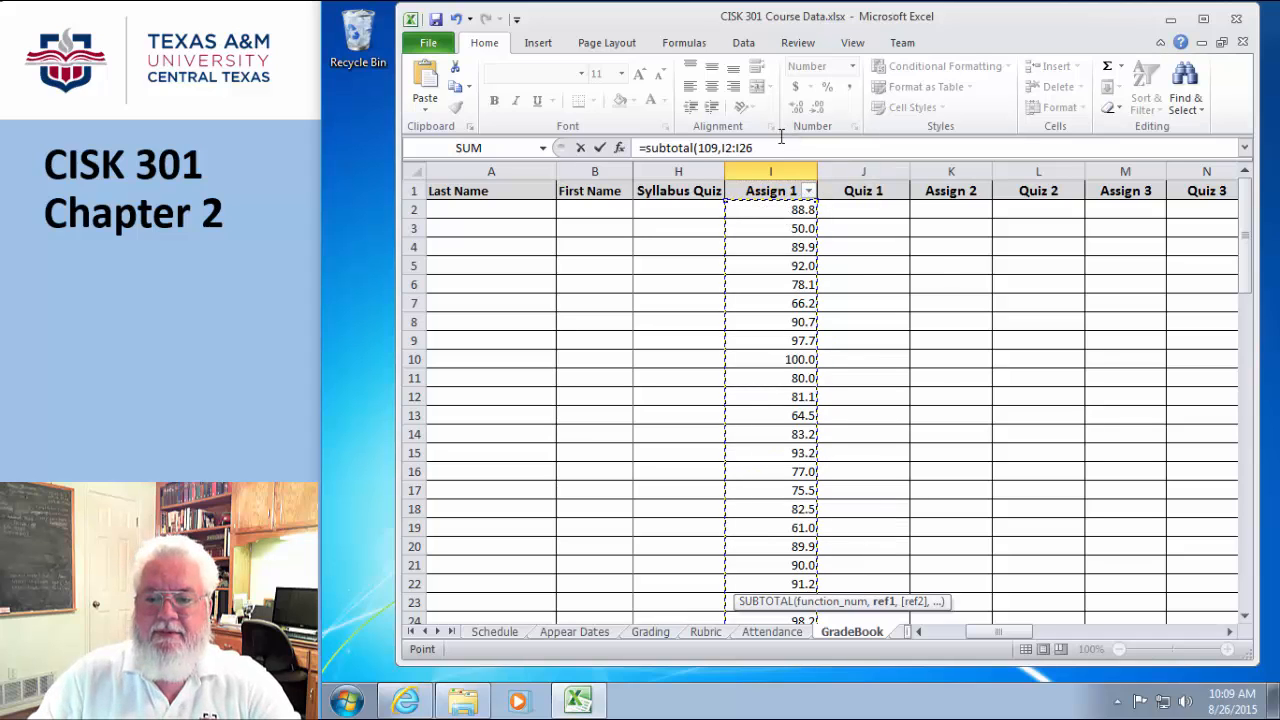
pyautogui.click(777, 146)
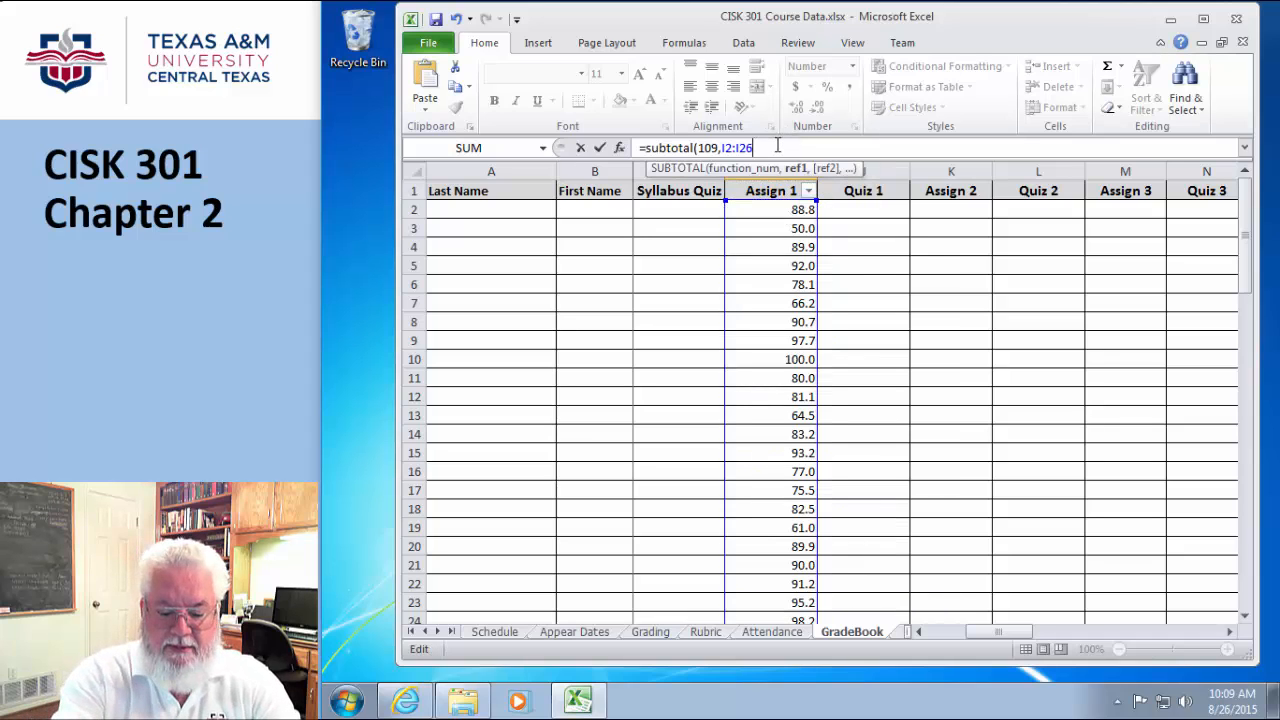
pyautogui.write(')')
pyautogui.press('Return')
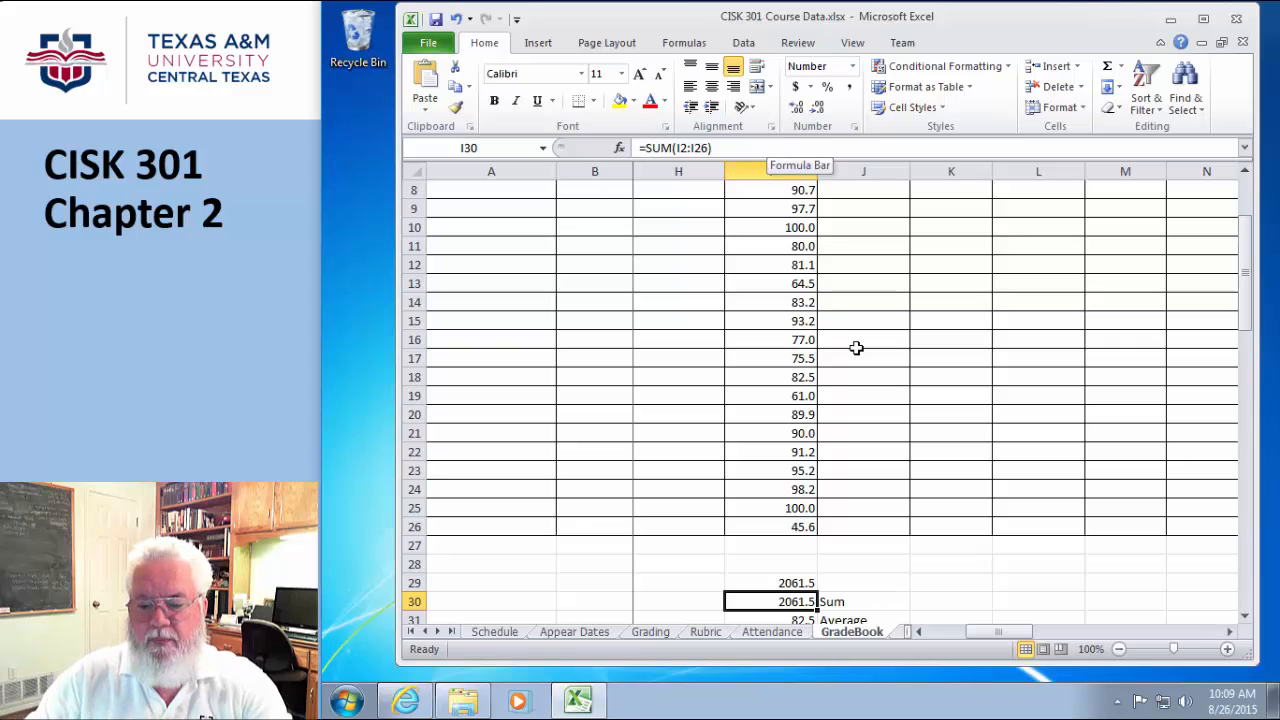
# Label the new formula by entering Subtotal in cell J29.
pyautogui.click(869, 580)
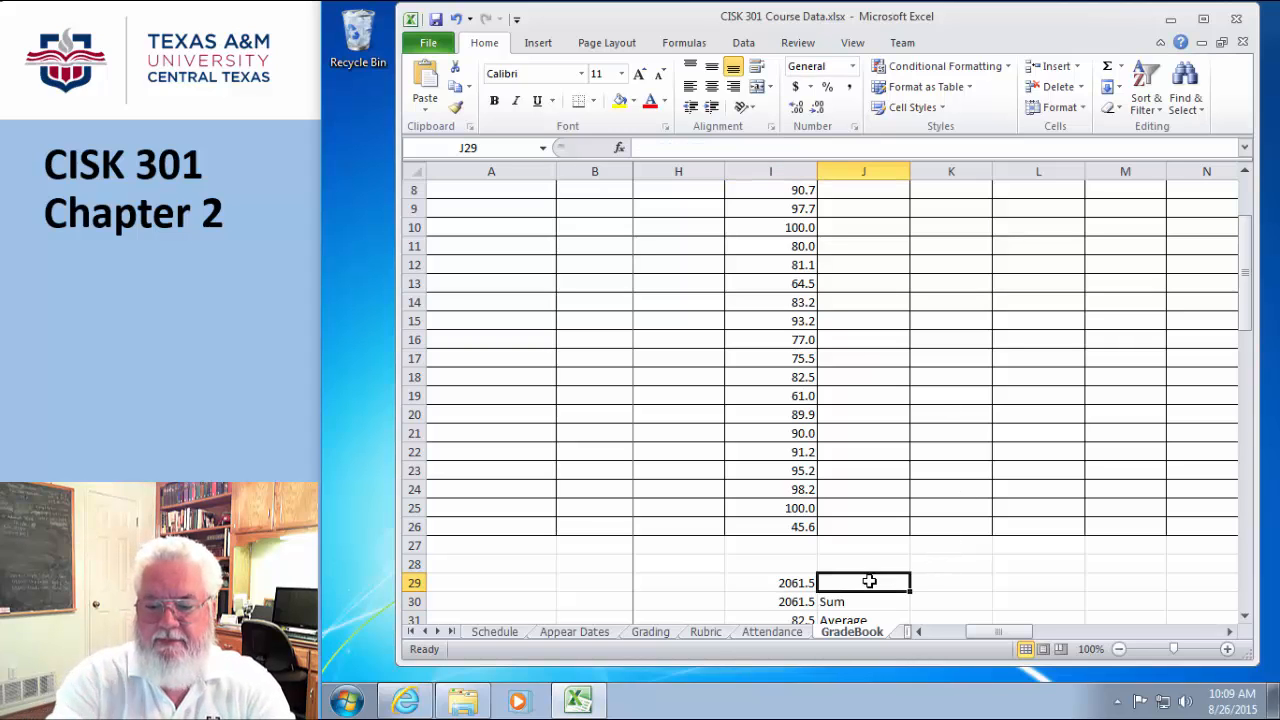
pyautogui.write('Subtotal')
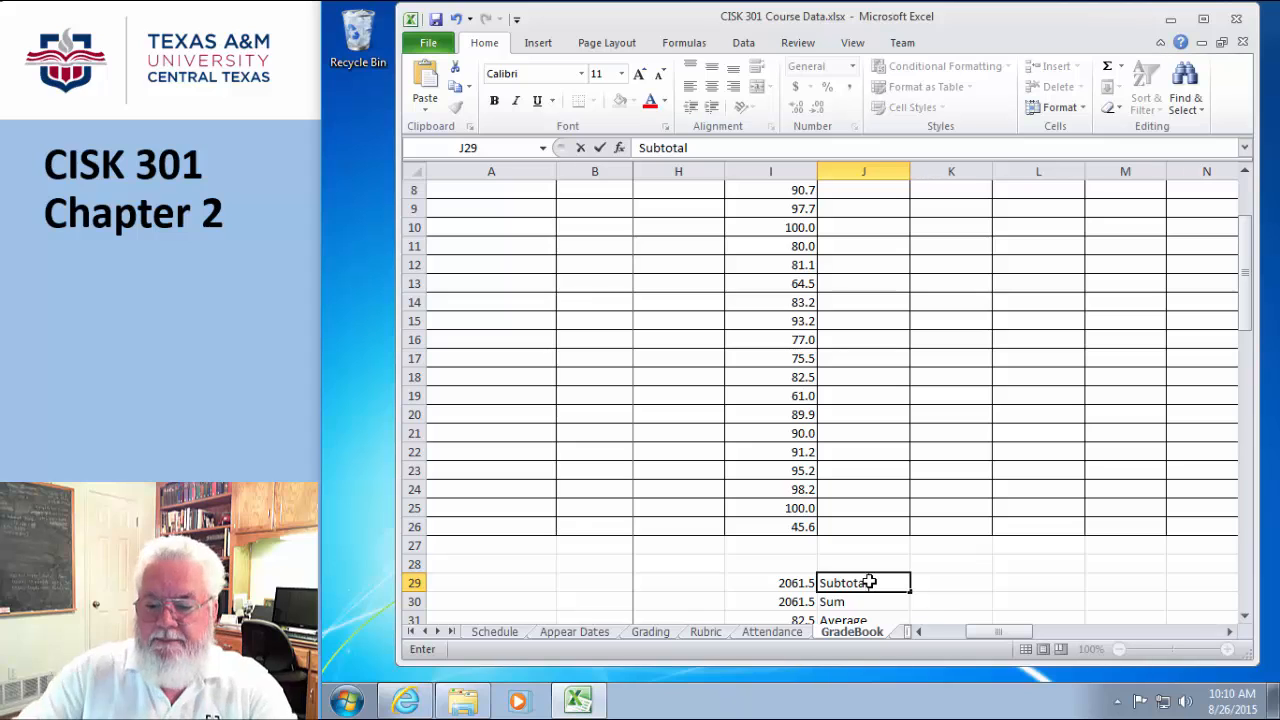
pyautogui.click(1042, 580)
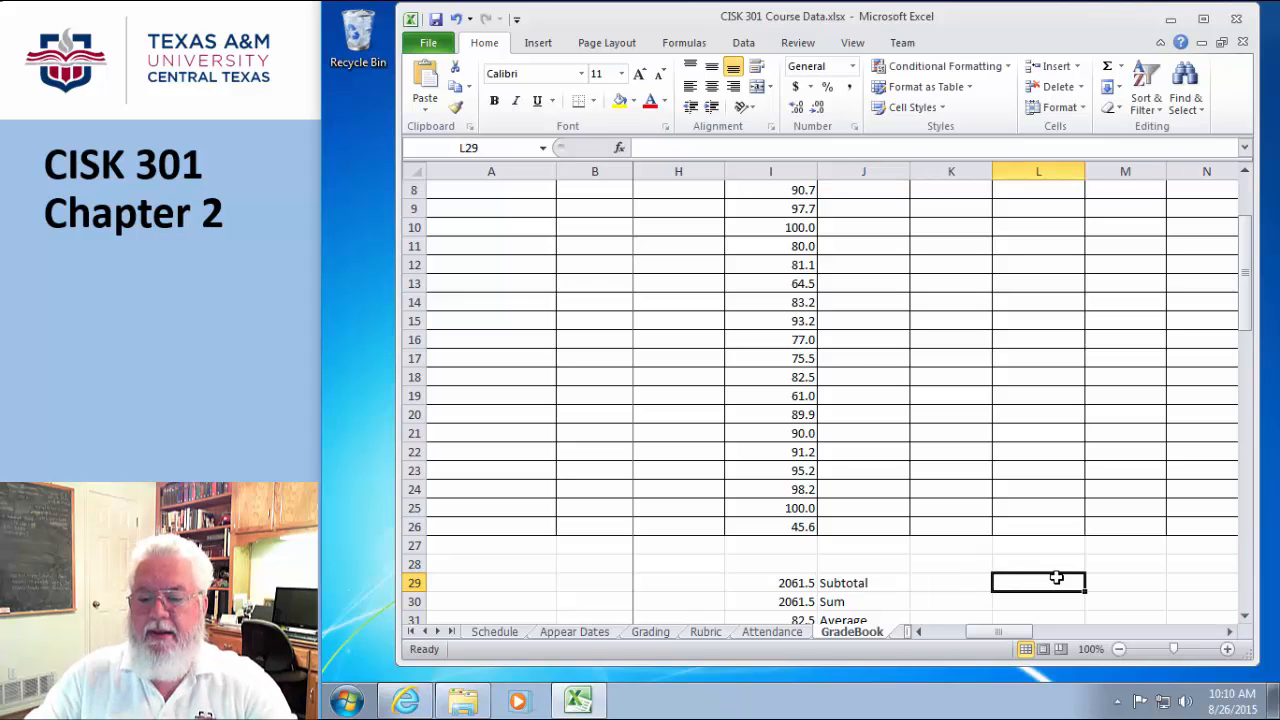
pyautogui.scroll(-1, 908, 570)
pyautogui.scroll(-1, 940, 563)
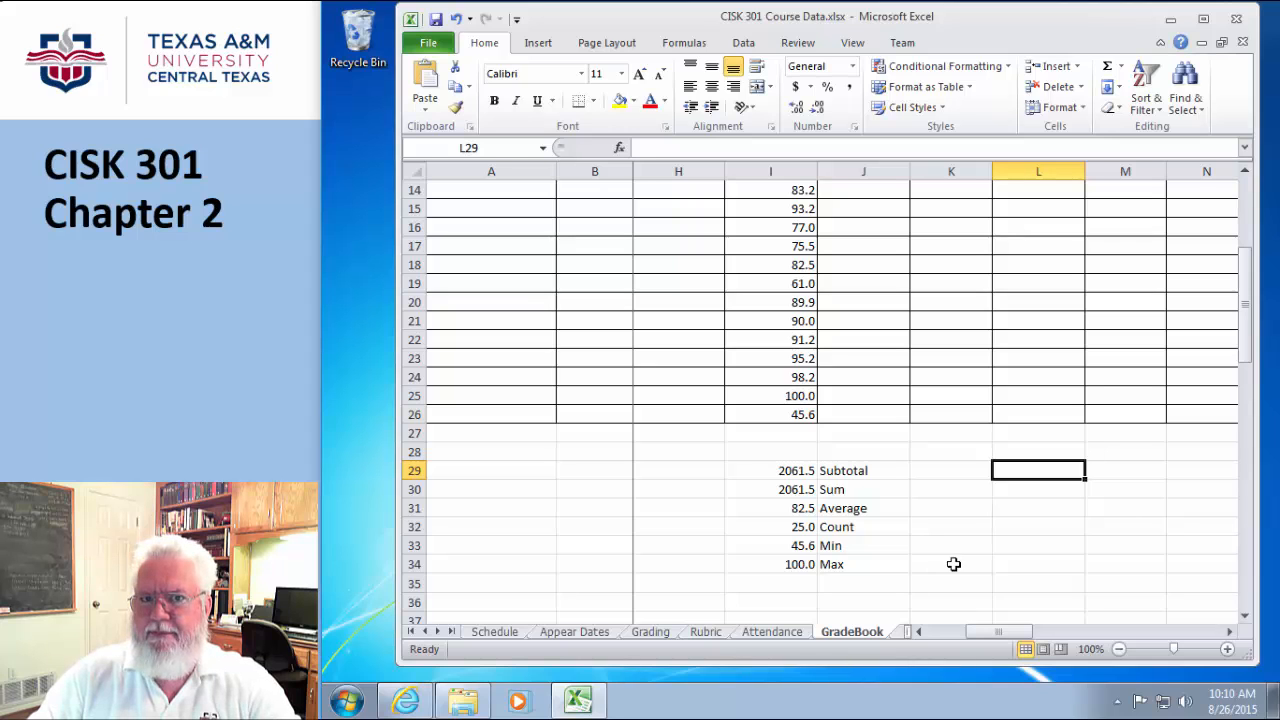
# Filter the Assign 1 column to hide the scores 45.6 and 100.0, and compare the Subtotal with the Sum.
pyautogui.scroll(5, 946, 620)
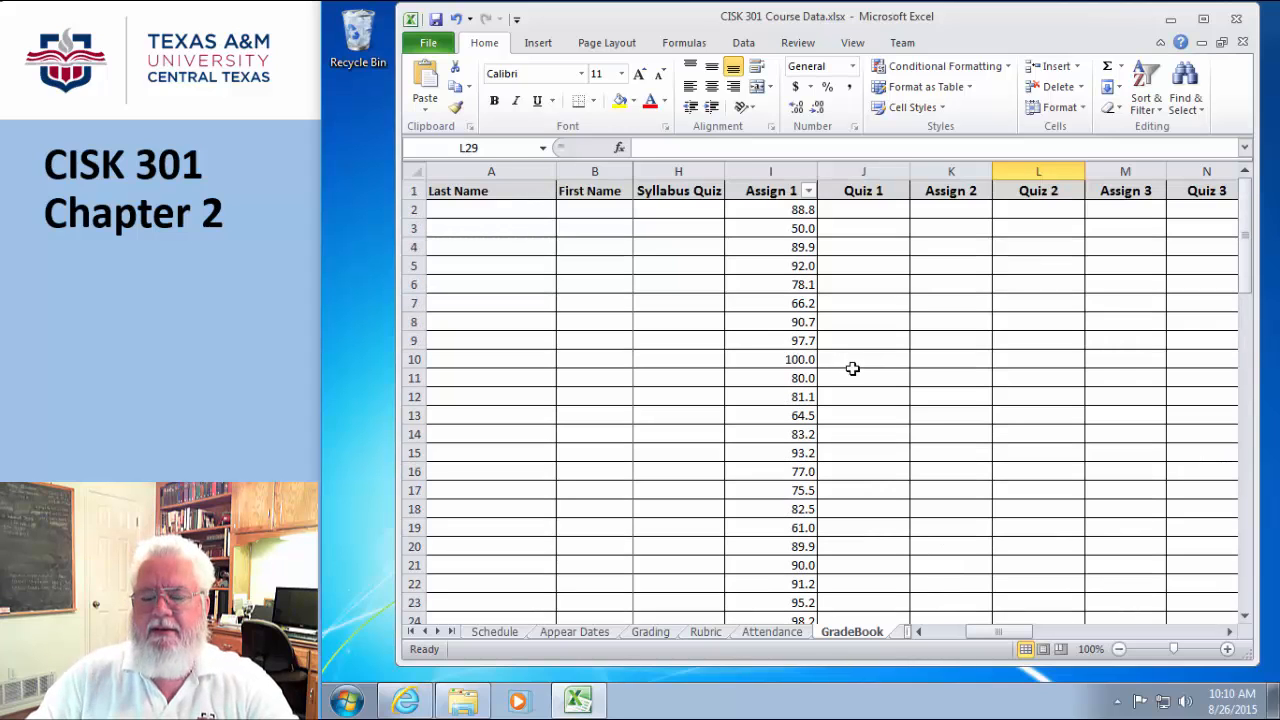
pyautogui.click(808, 190)
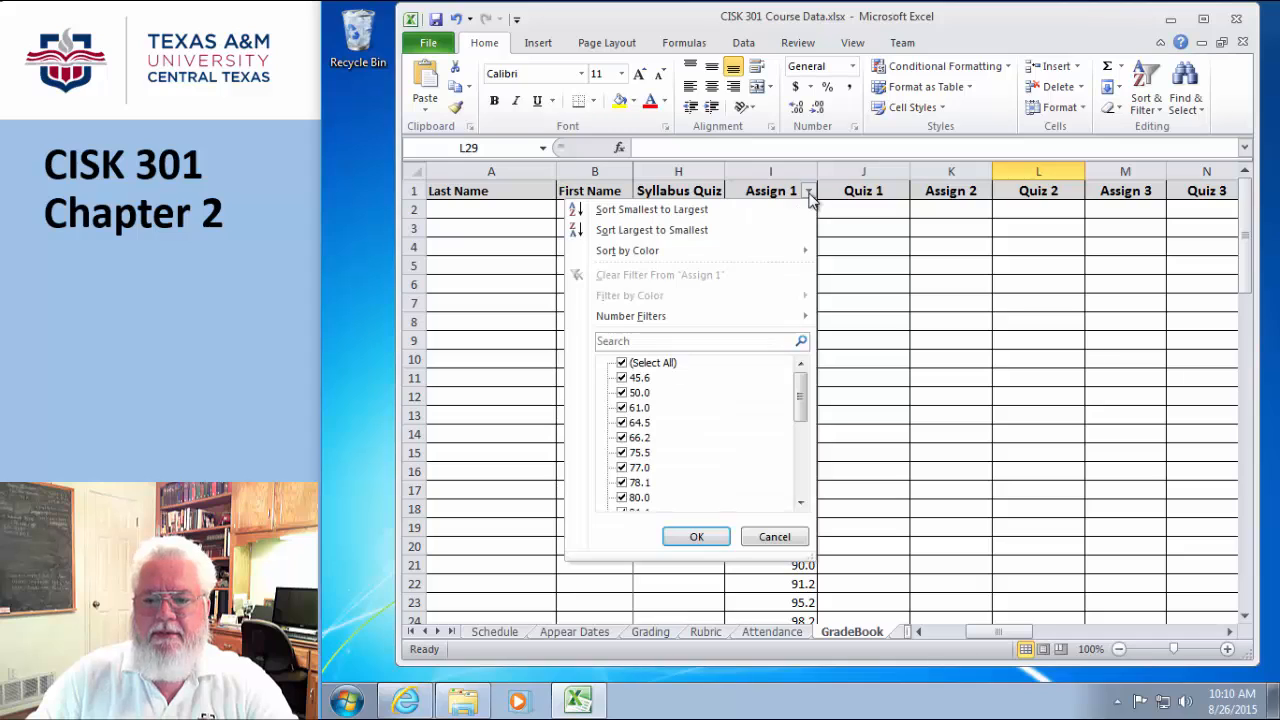
pyautogui.click(622, 378)
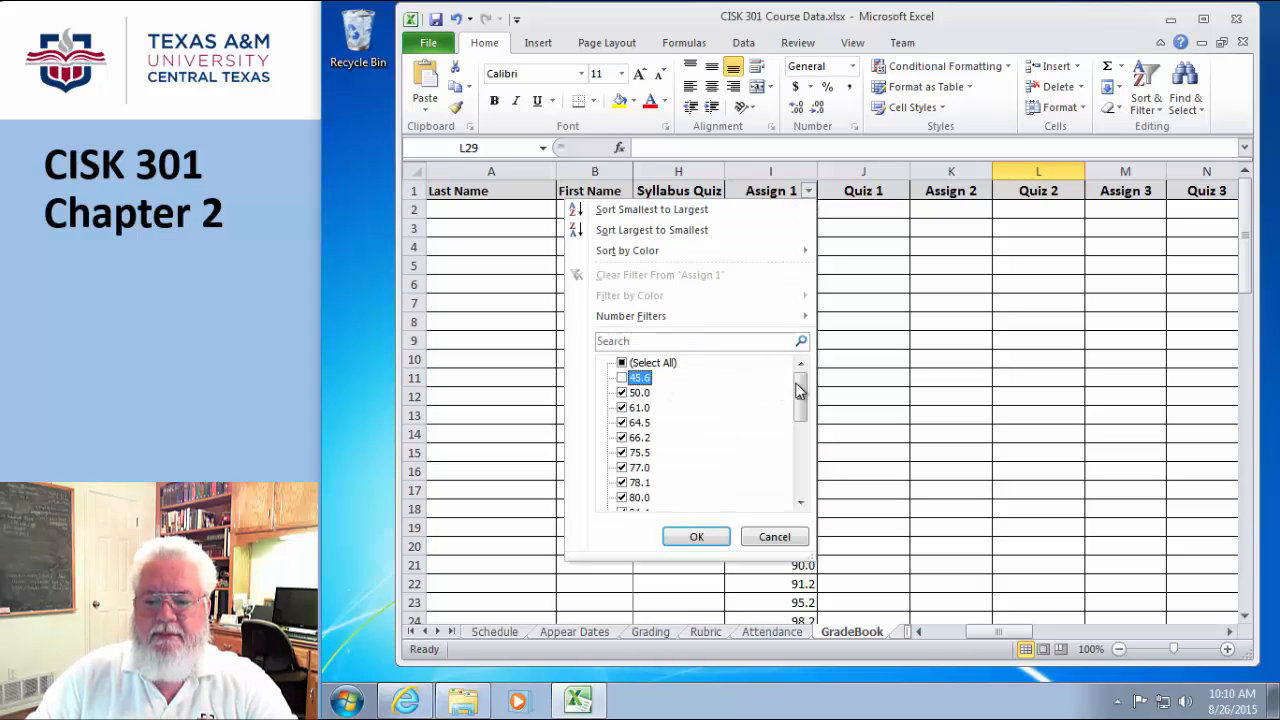
pyautogui.moveTo(800, 390); pyautogui.dragTo(800, 466)
pyautogui.click(622, 497)
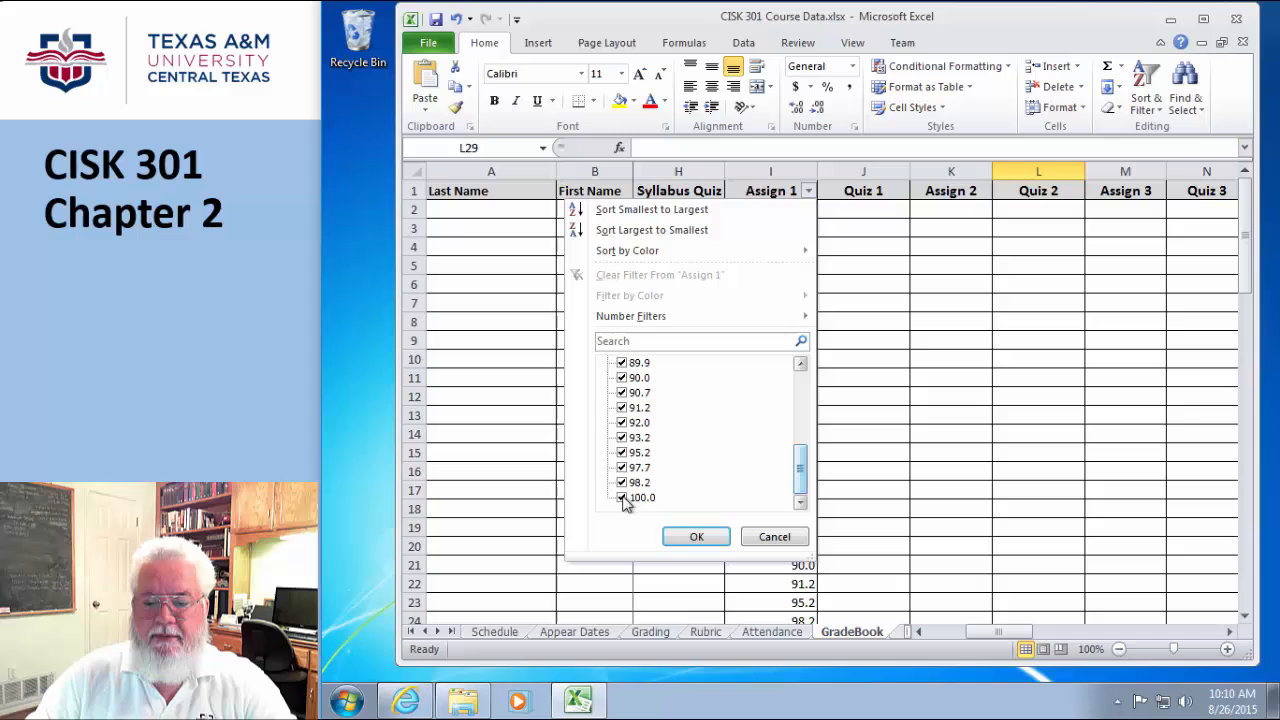
pyautogui.click(696, 537)
pyautogui.scroll(-1, 876, 372)
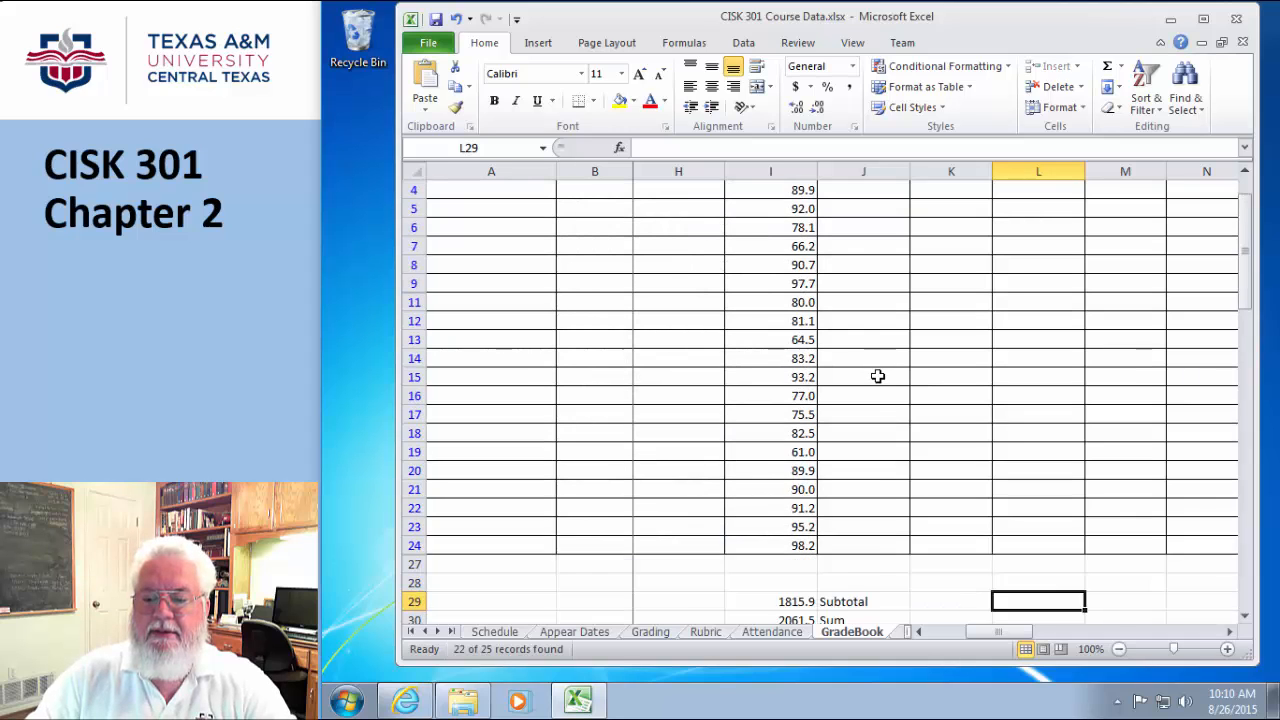
pyautogui.scroll(-3, 877, 376)
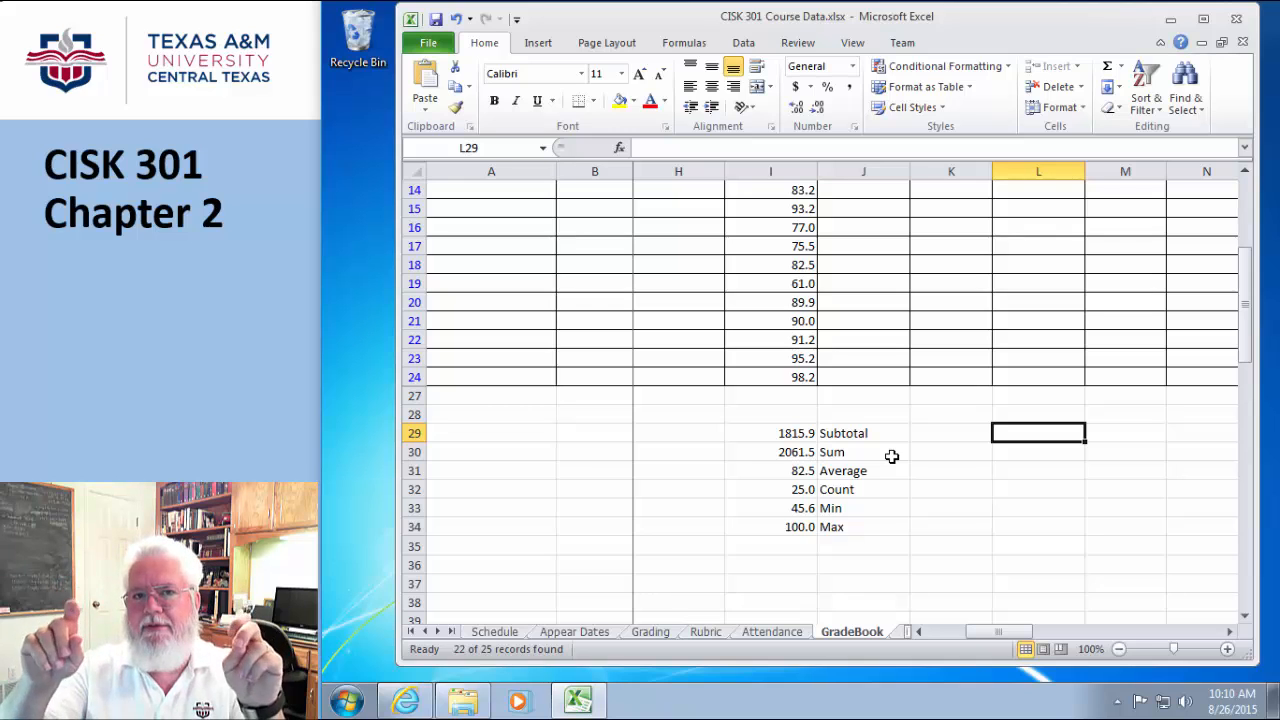
# Enter the label Filtered Average in cell J36, below the block of summary values.
pyautogui.click(801, 565)
pyautogui.click(839, 566)
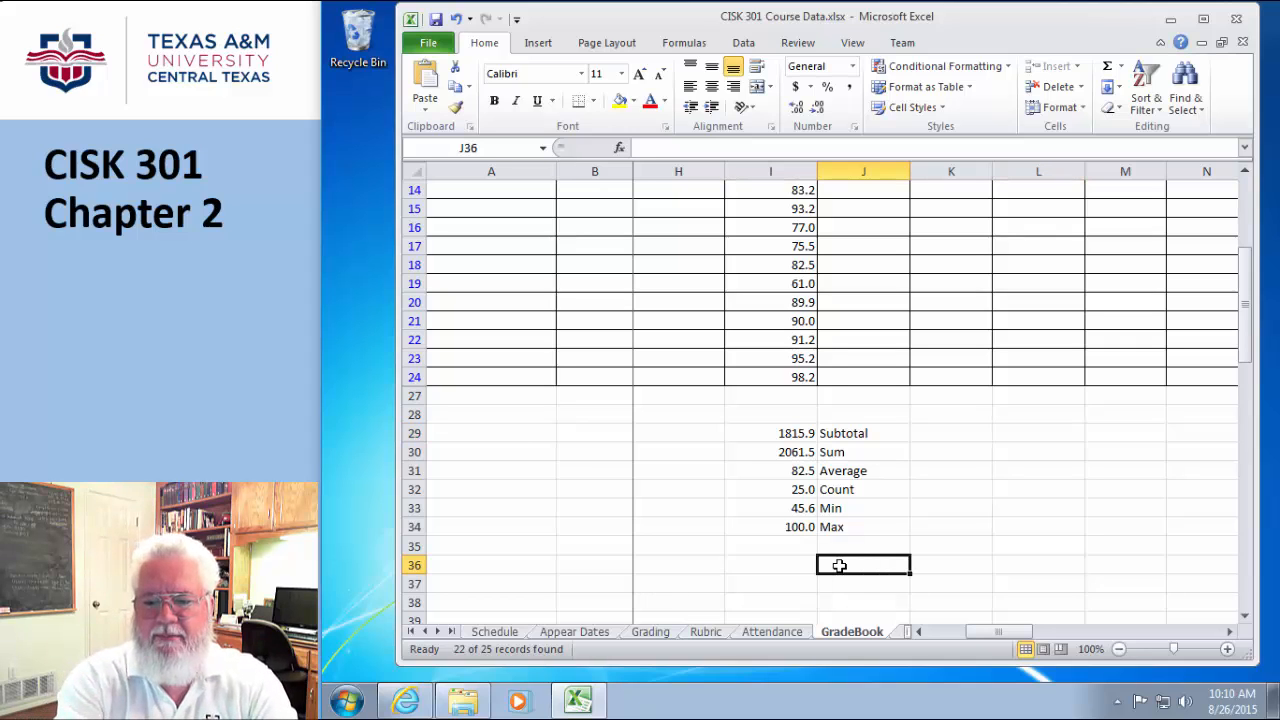
pyautogui.write('Filte')
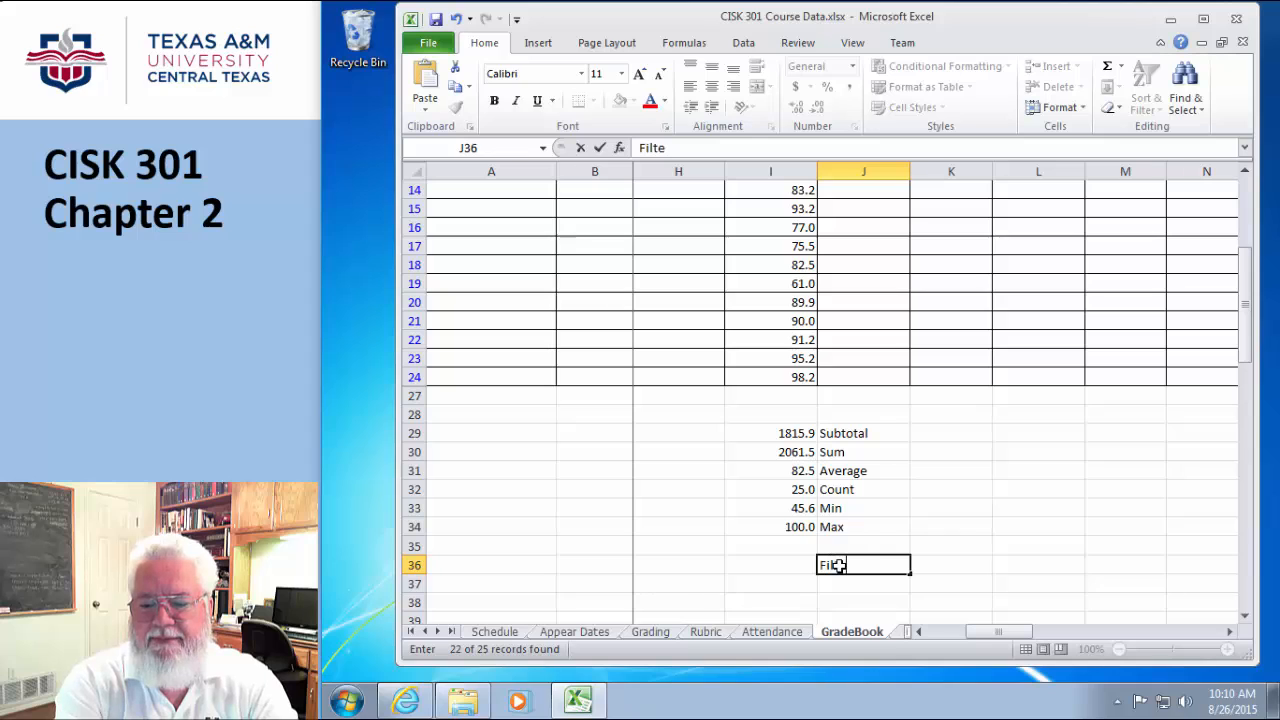
pyautogui.write('red Average')
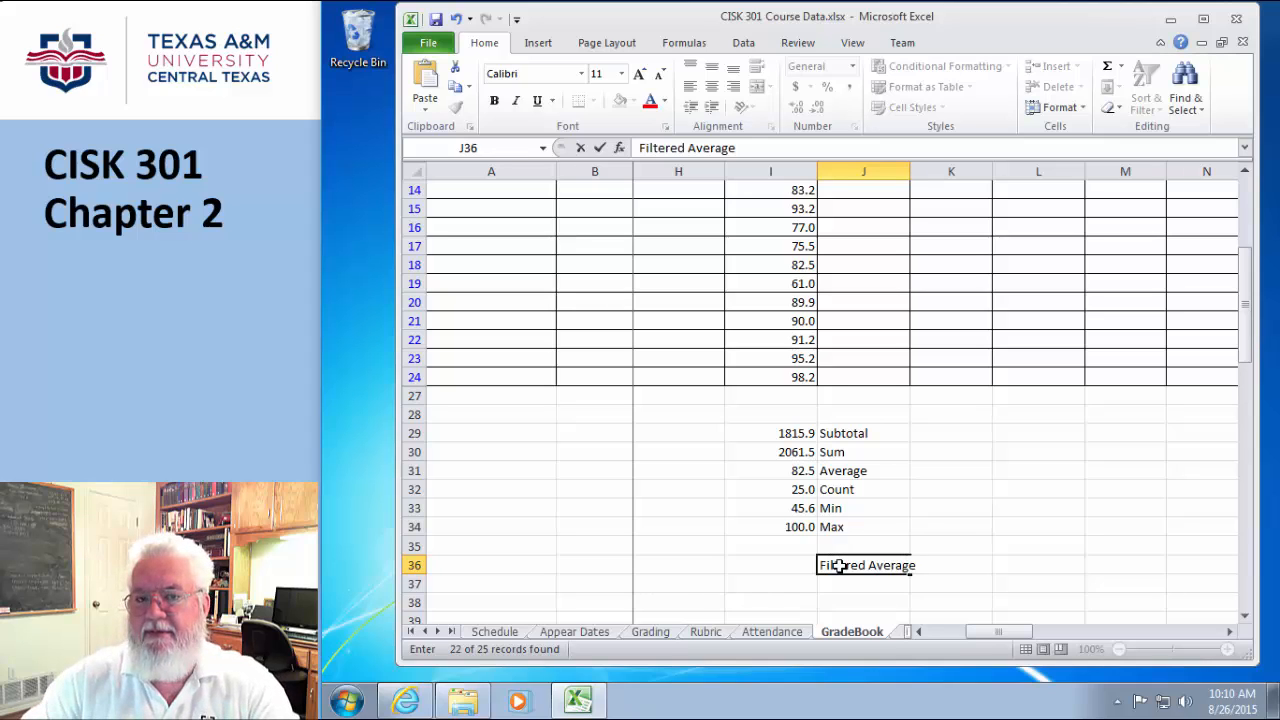
# Enter a SUBTOTAL formula in I36 using function 101 (AVERAGE) over the visible Assign 1 scores, I2:I24.
pyautogui.click(781, 565)
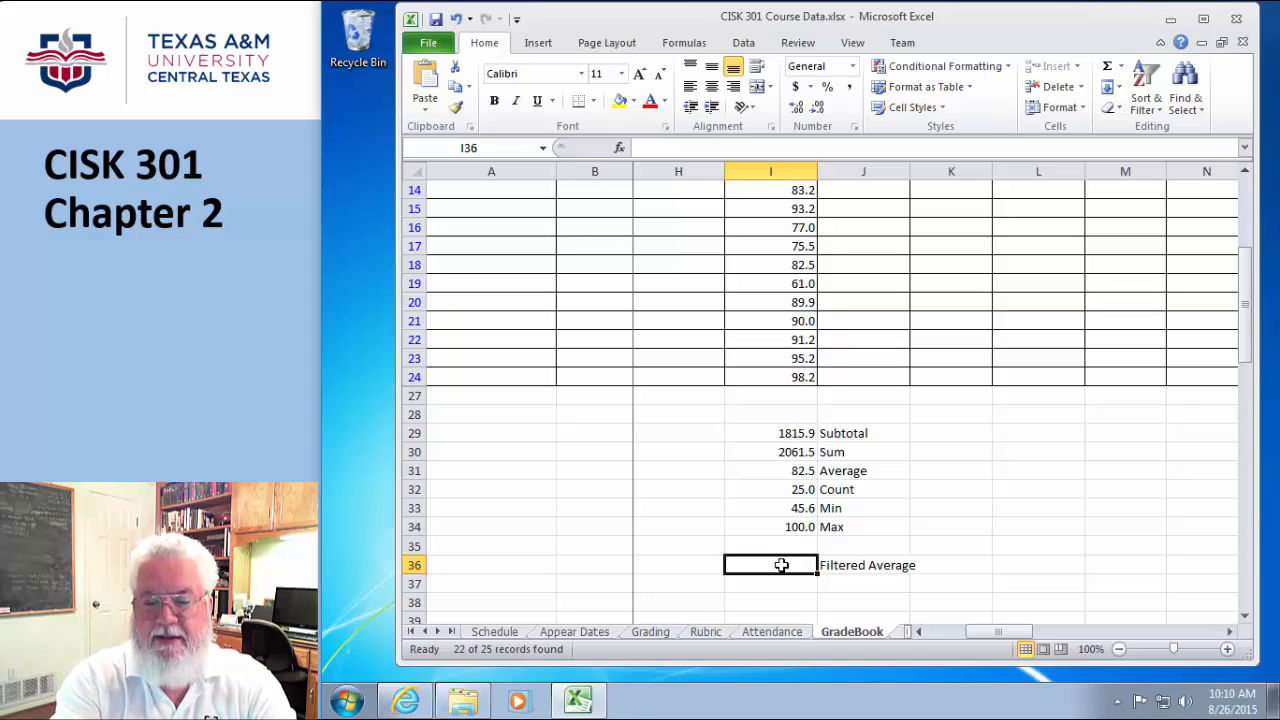
pyautogui.write('=Sub')
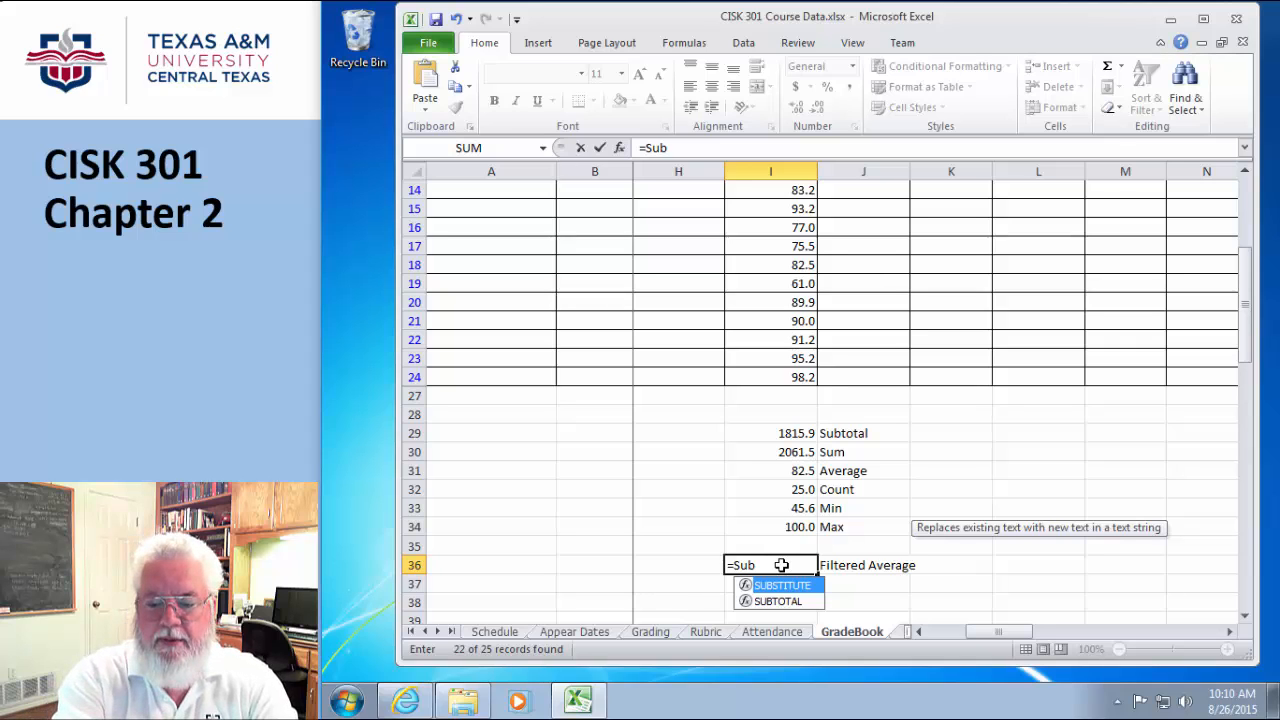
pyautogui.write('total')
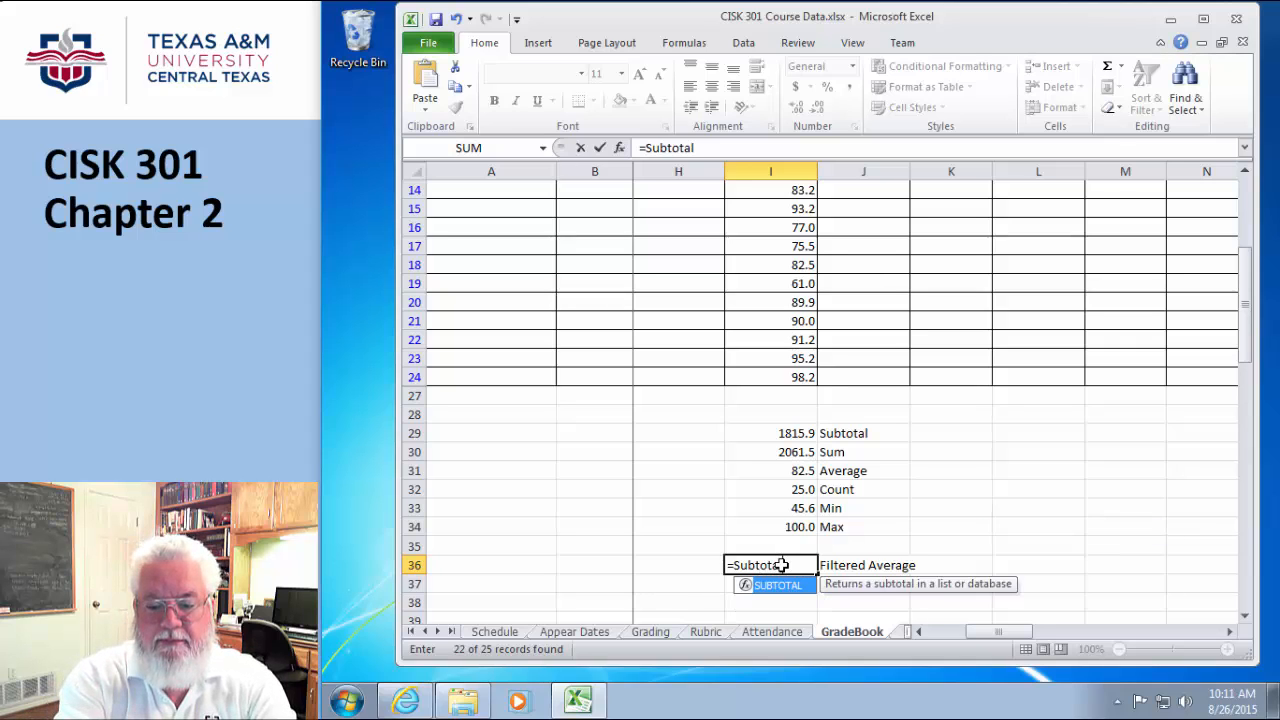
pyautogui.write('(')
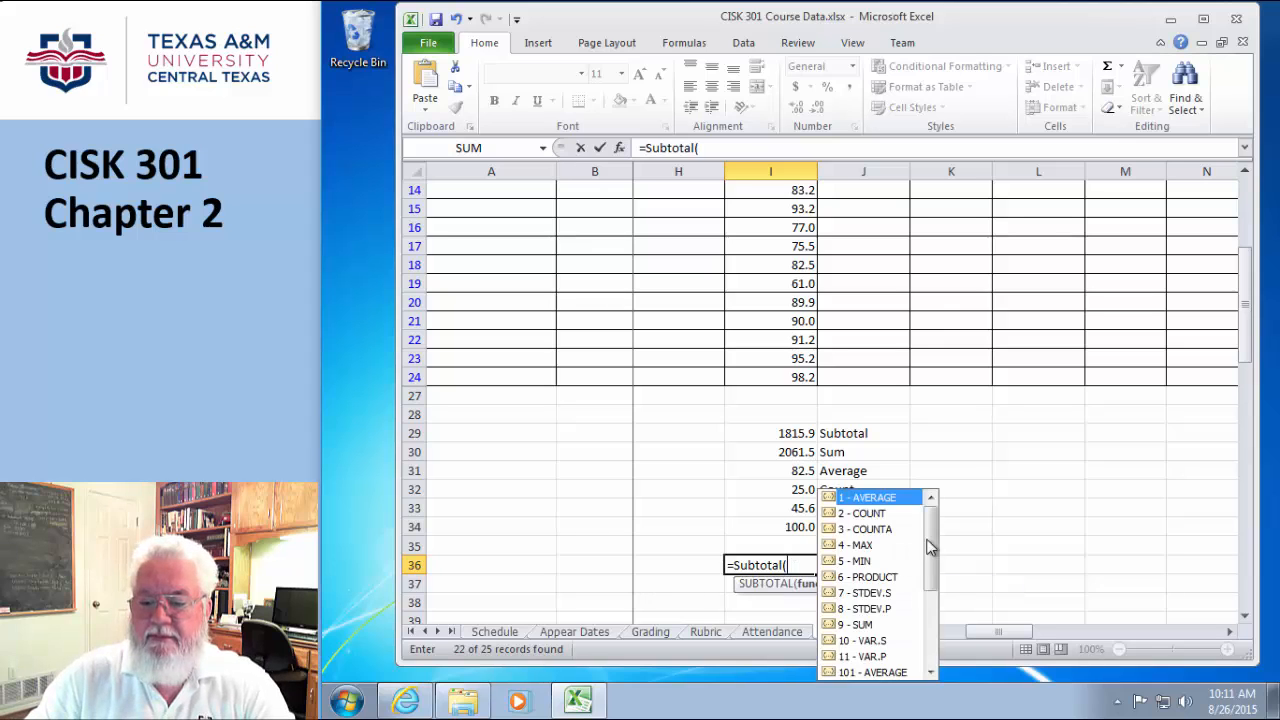
pyautogui.moveTo(936, 543); pyautogui.dragTo(933, 602)
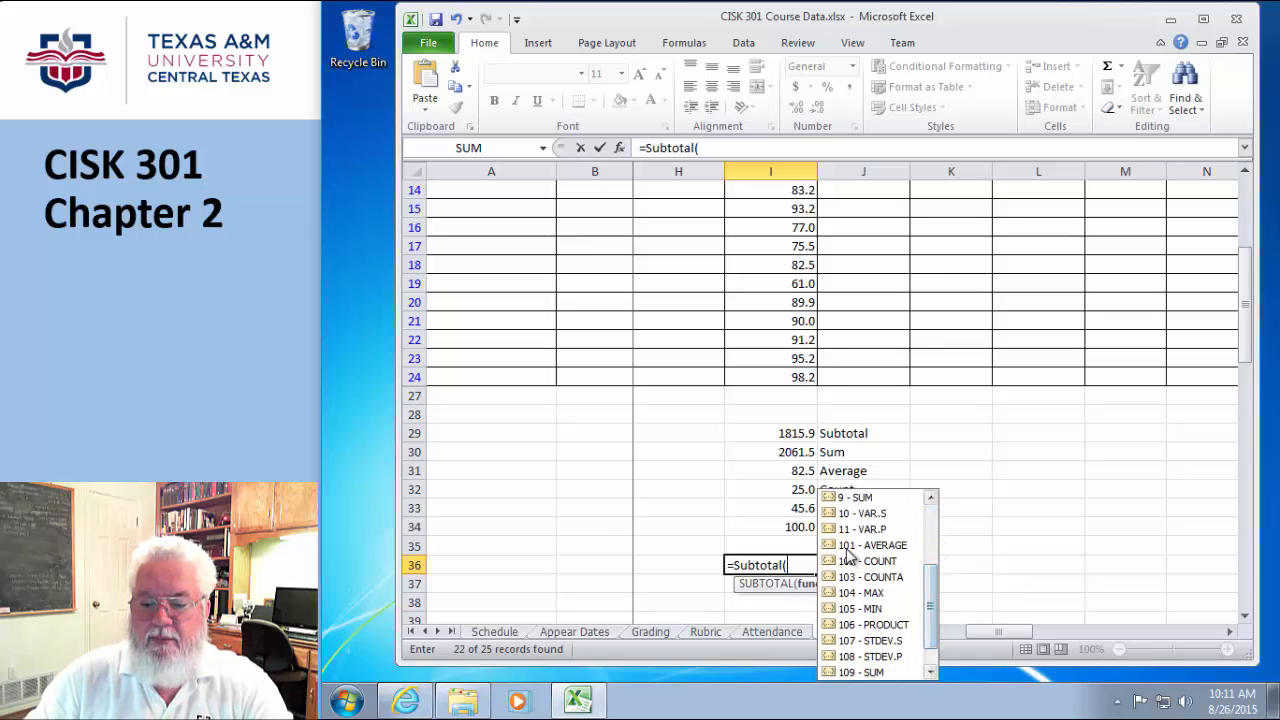
pyautogui.doubleClick(835, 546)
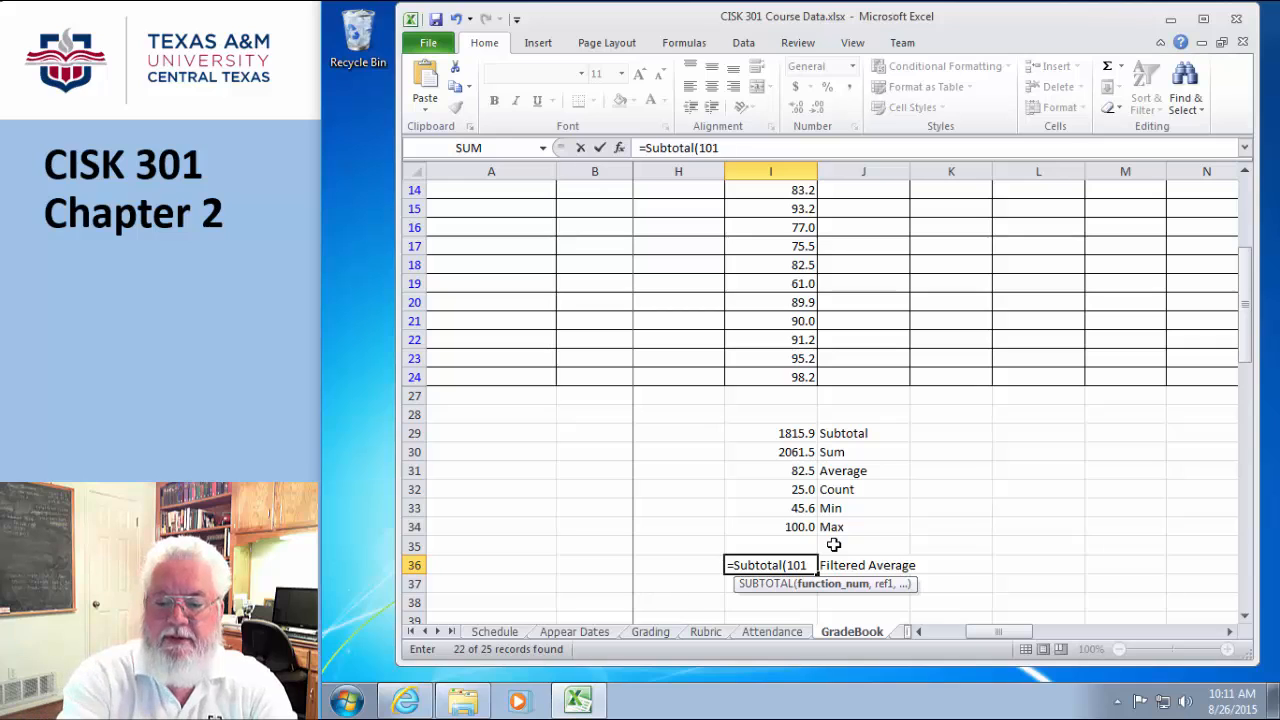
pyautogui.write(',')
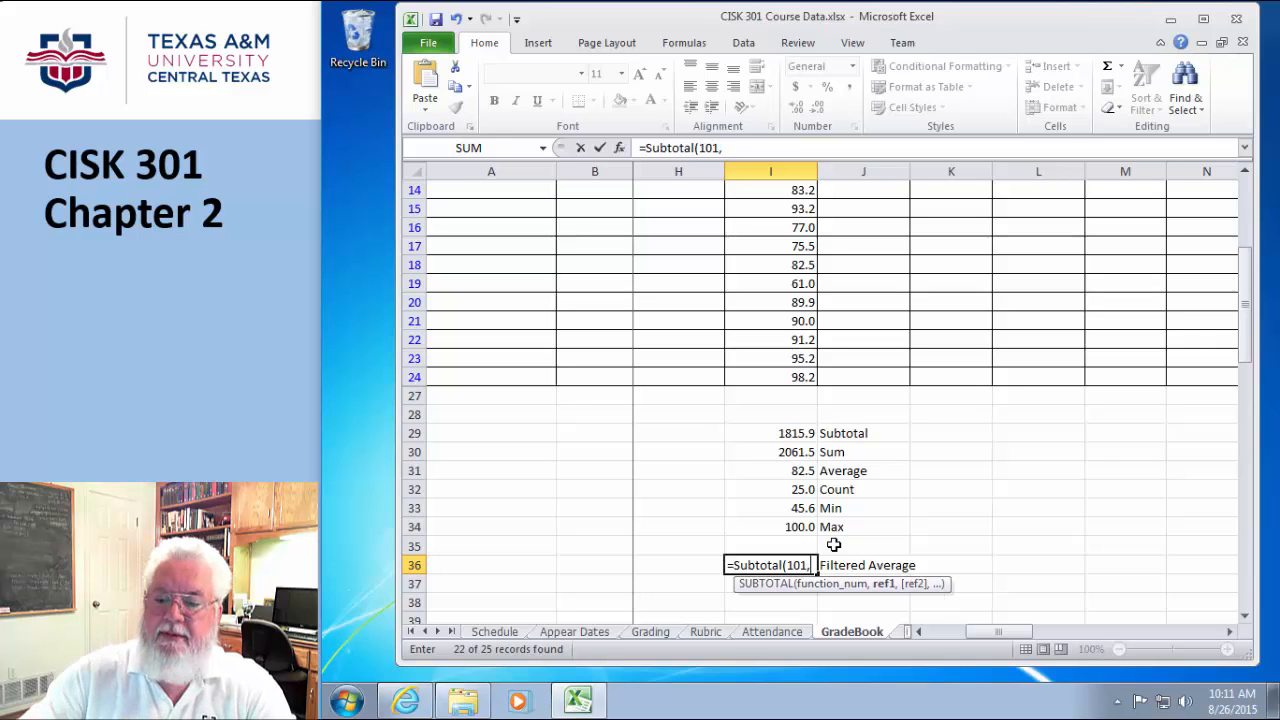
pyautogui.click(778, 377)
pyautogui.moveTo(788, 335); pyautogui.dragTo(771, 210)
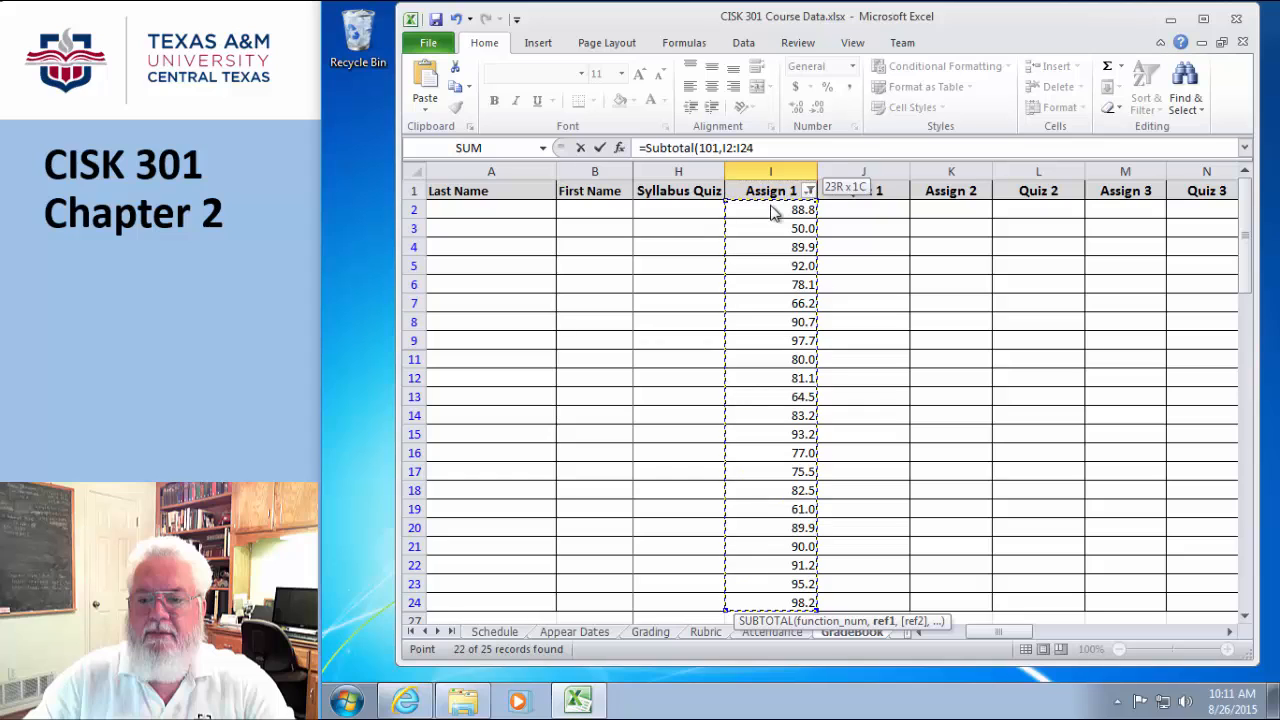
pyautogui.click(776, 148)
pyautogui.write(')')
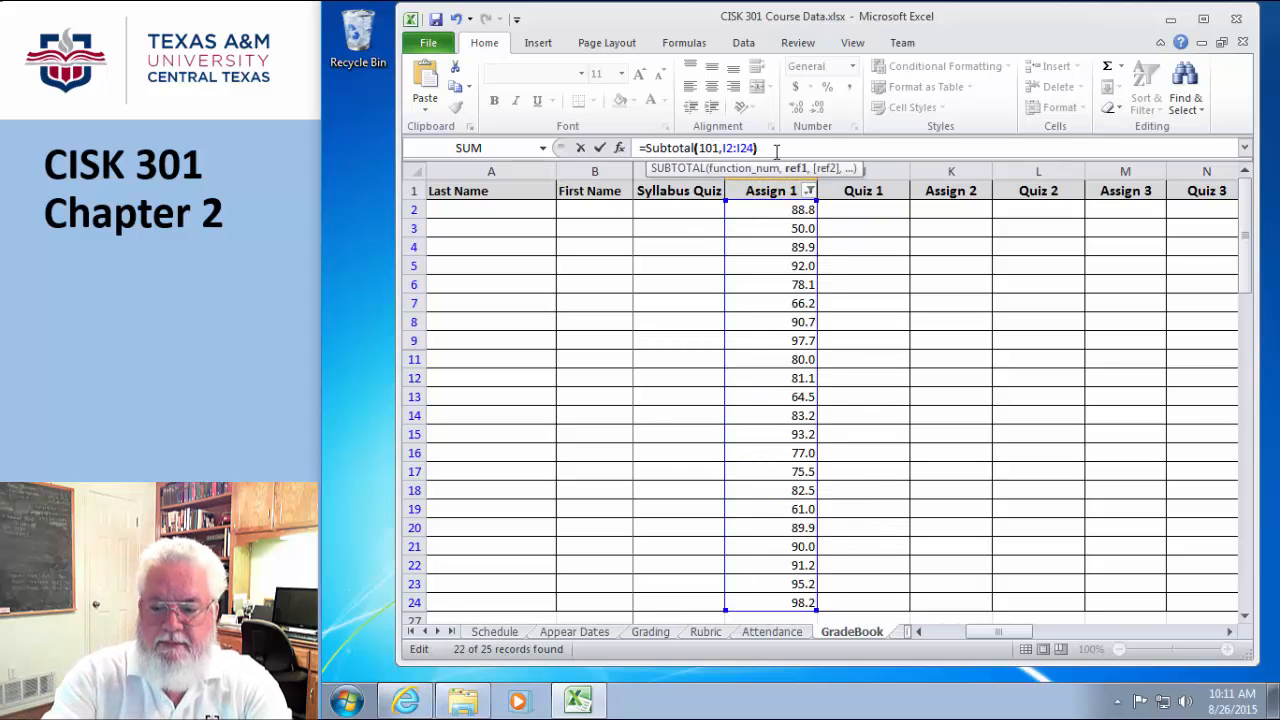
pyautogui.press('Return')
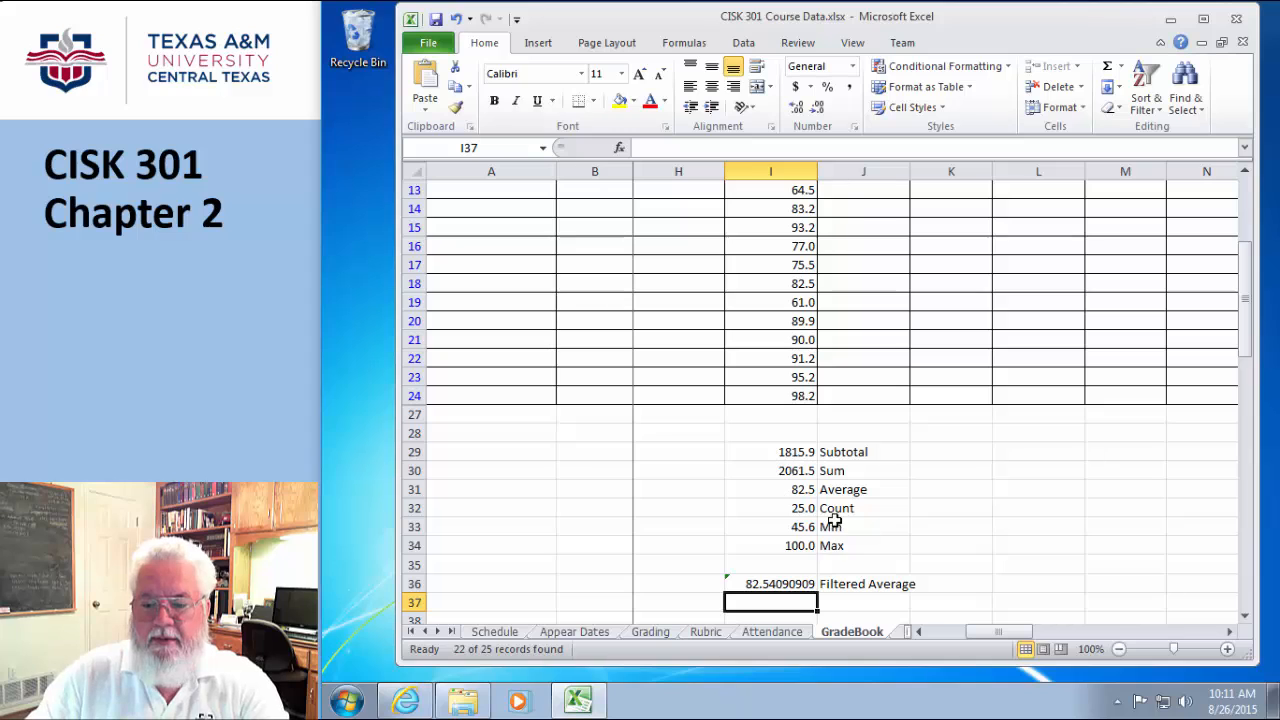
# Reduce the filtered average in I36 to one decimal place.
pyautogui.click(767, 583)
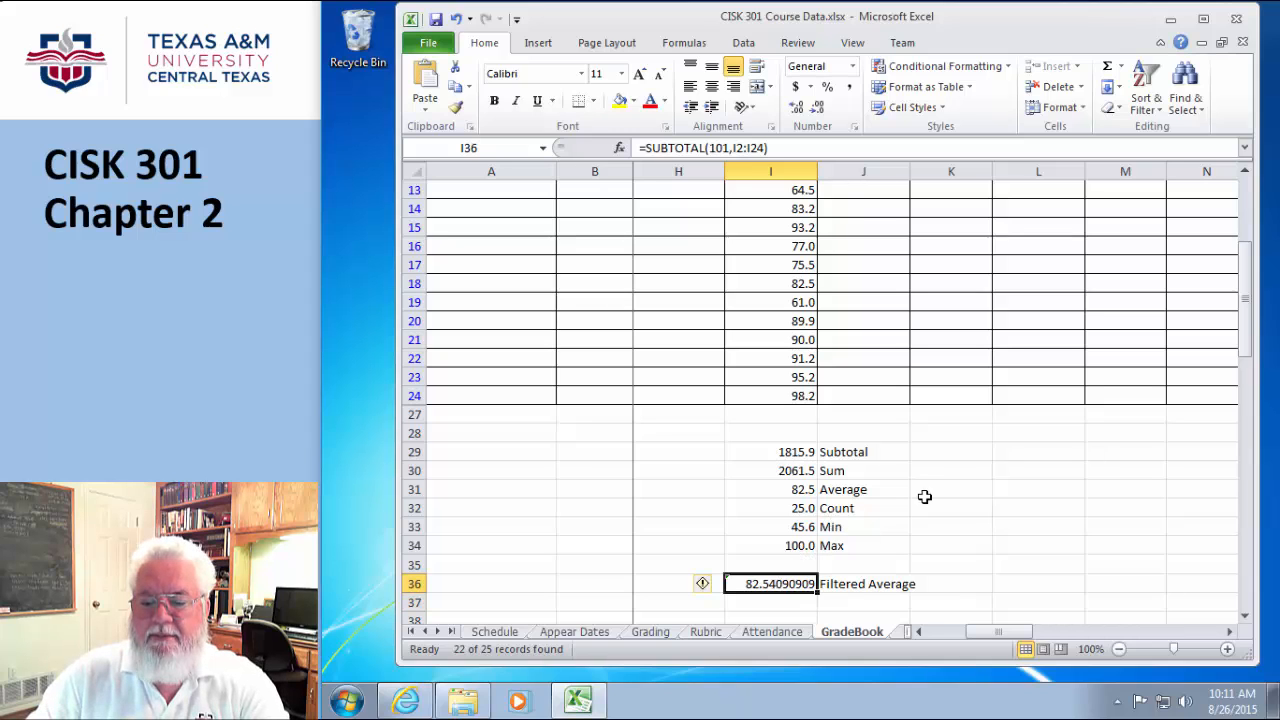
pyautogui.click(818, 108)
pyautogui.click(818, 108)
pyautogui.click(818, 108)
pyautogui.click(818, 108)
pyautogui.click(818, 108)
pyautogui.click(818, 108)
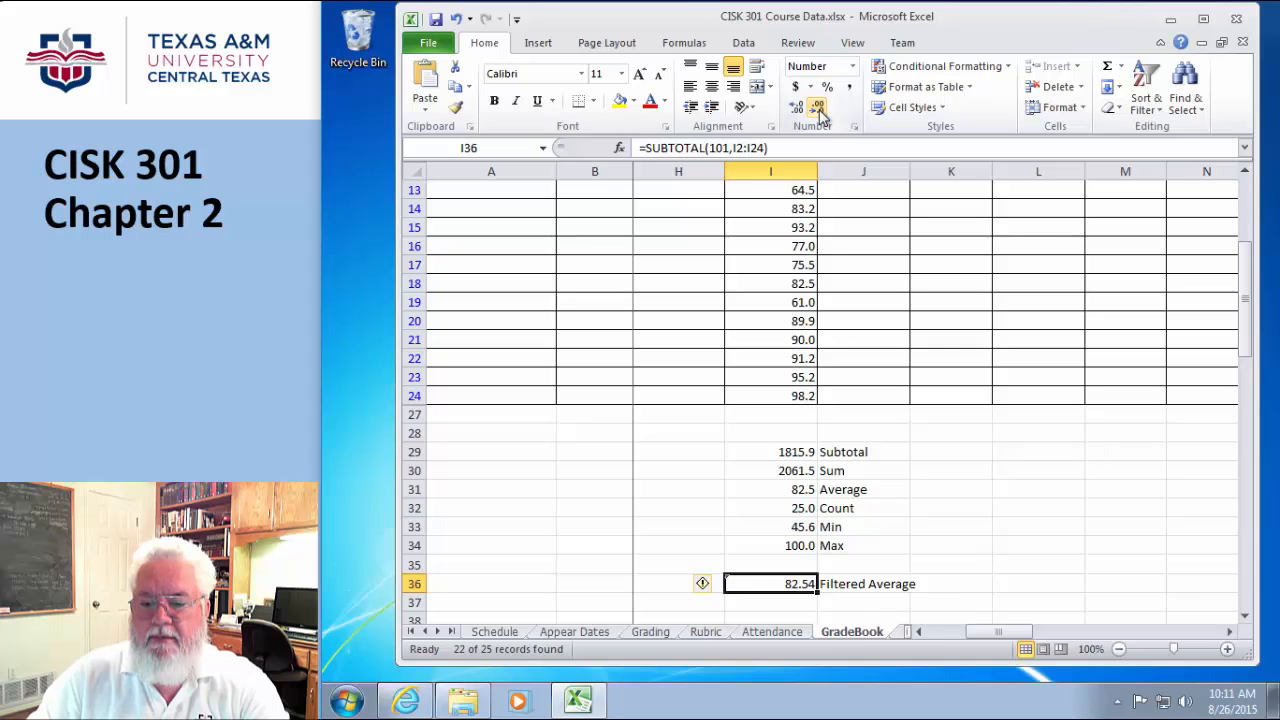
pyautogui.click(818, 108)
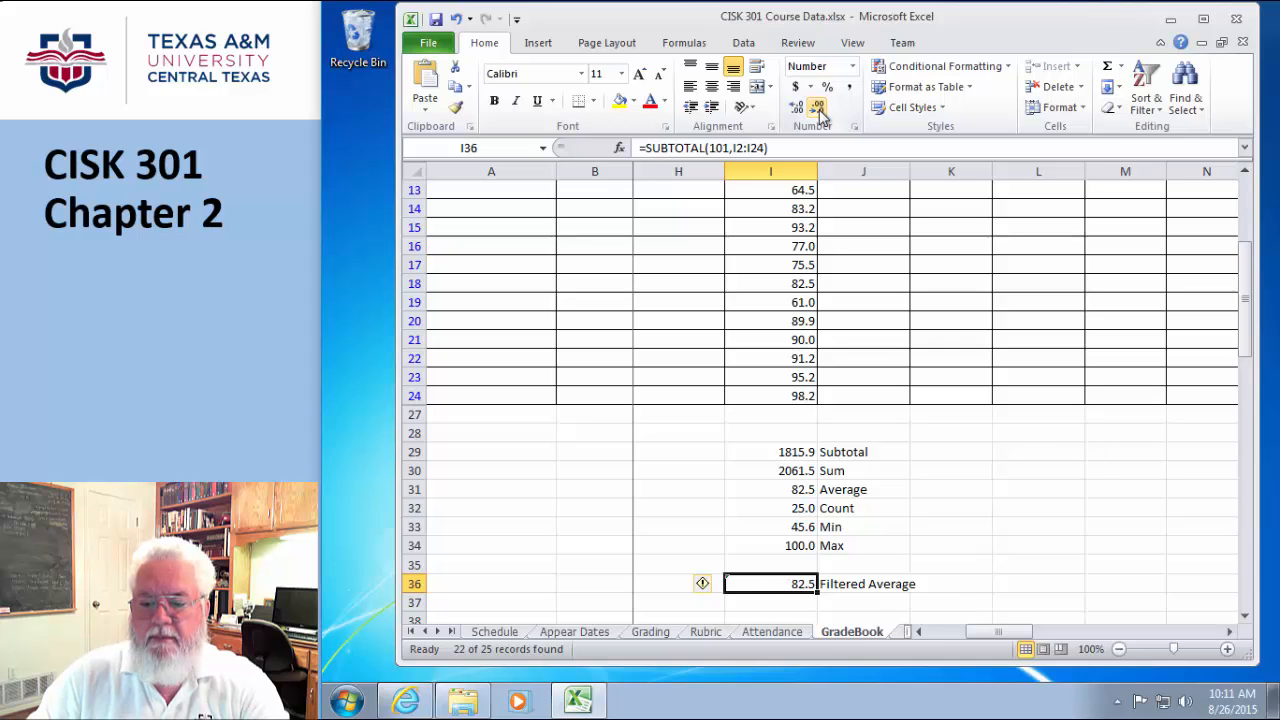
pyautogui.click(931, 521)
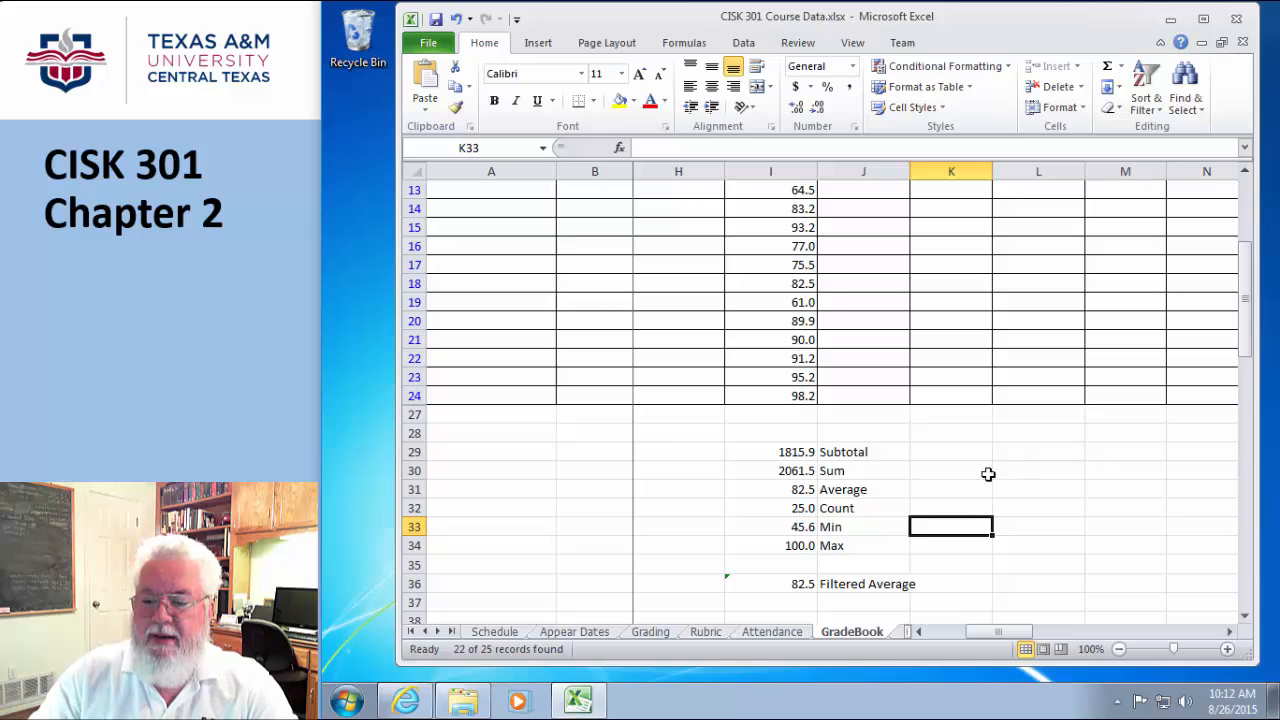
# Enter the sample numbers 42 in cell L30 and 12 in cell L31.
pyautogui.click(1031, 473)
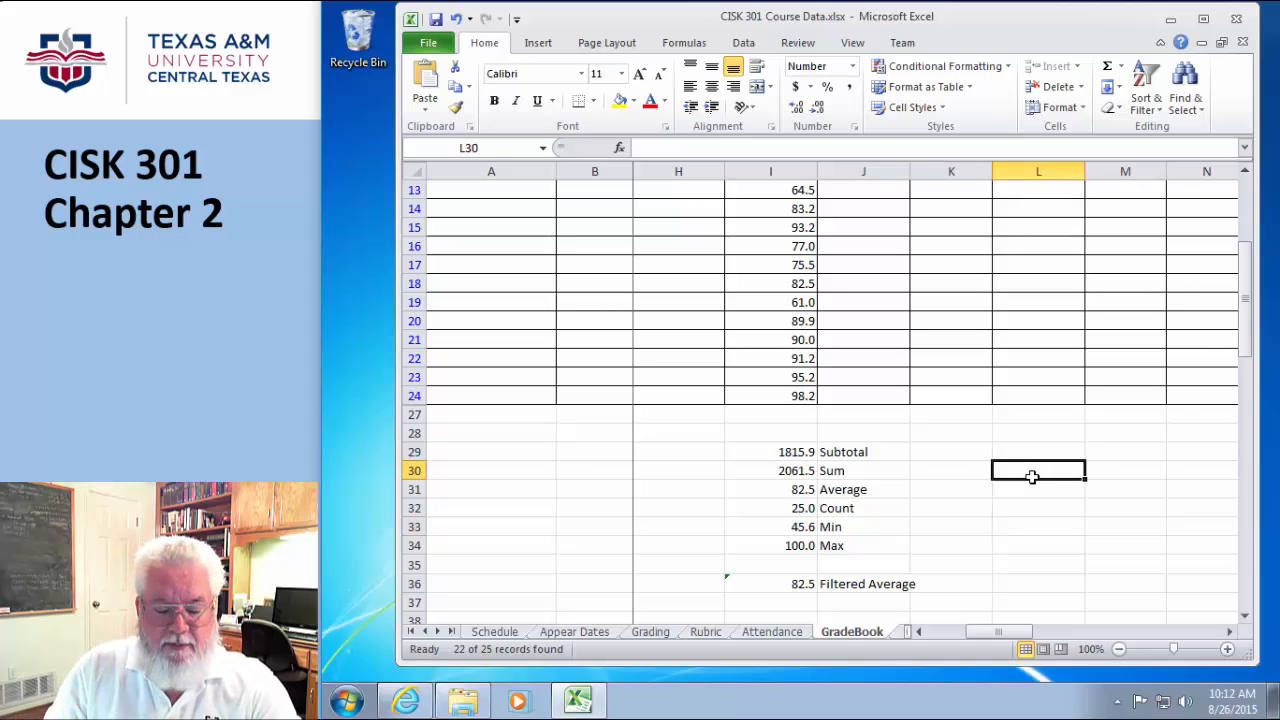
pyautogui.write('42')
pyautogui.click(1016, 494)
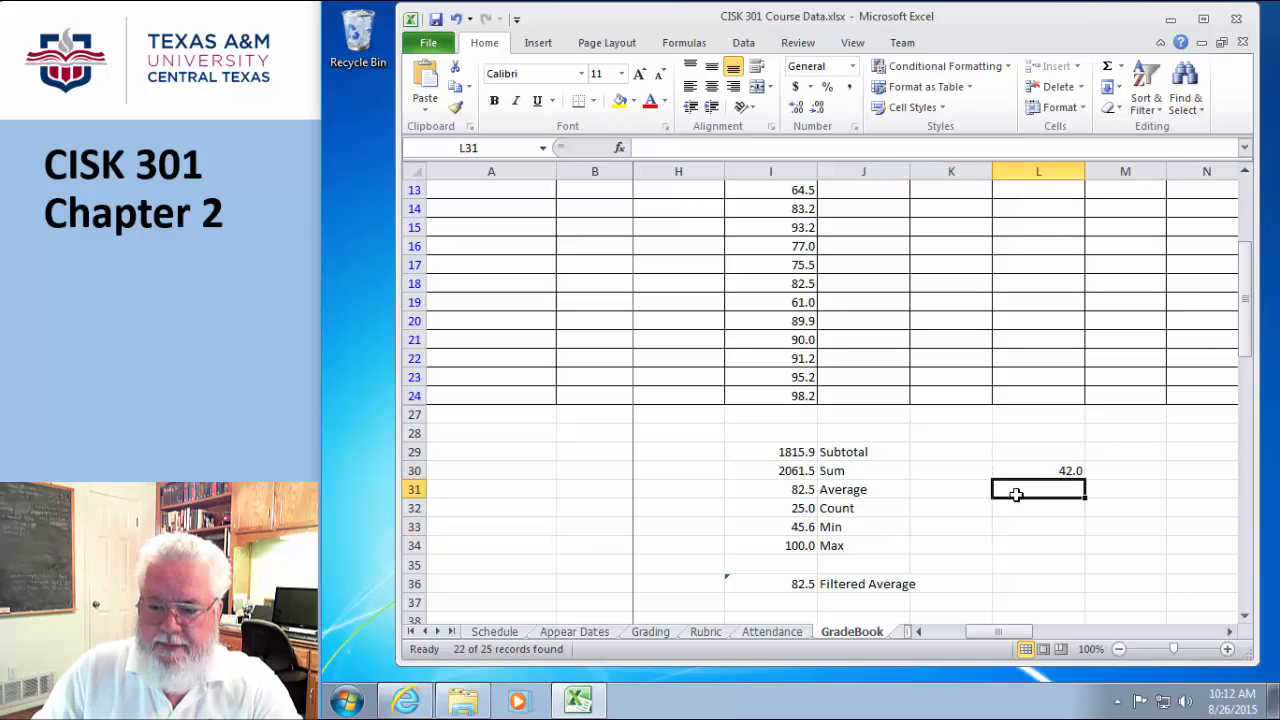
pyautogui.write('12')
pyautogui.click(1038, 547)
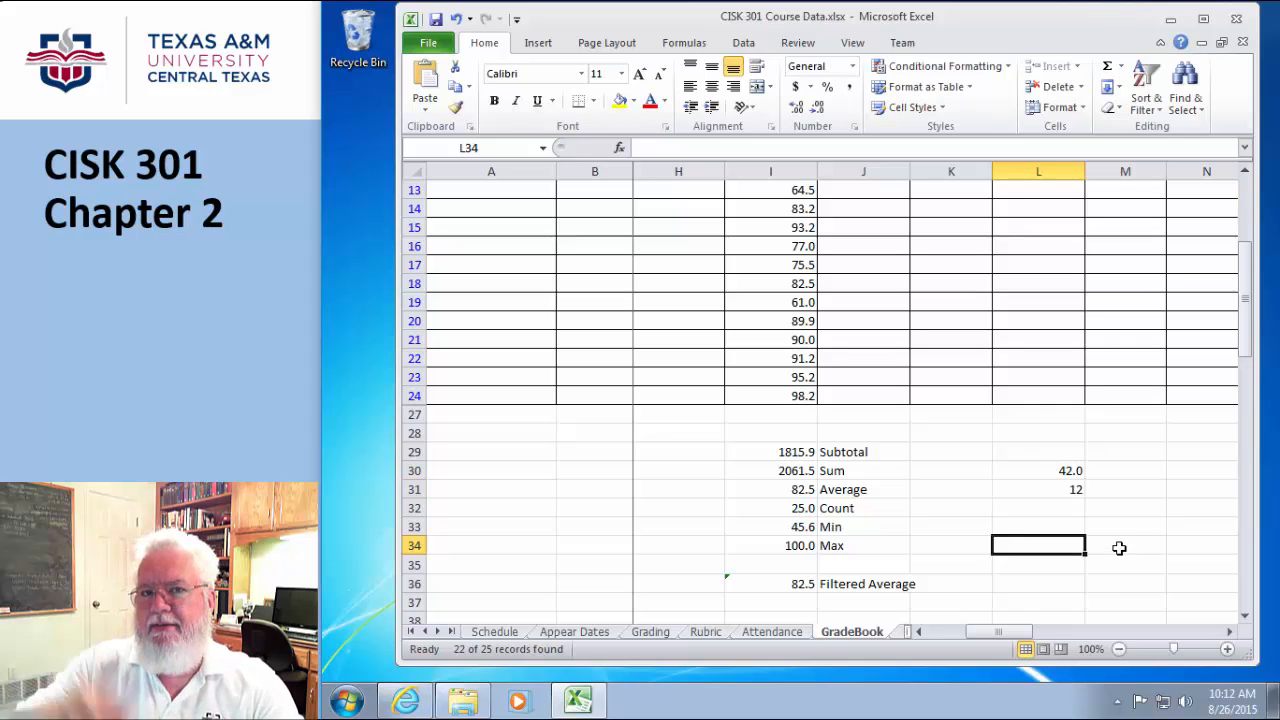
# Enter a formula in L32 that subtracts L31 from L30 using cell references.
pyautogui.click(1055, 512)
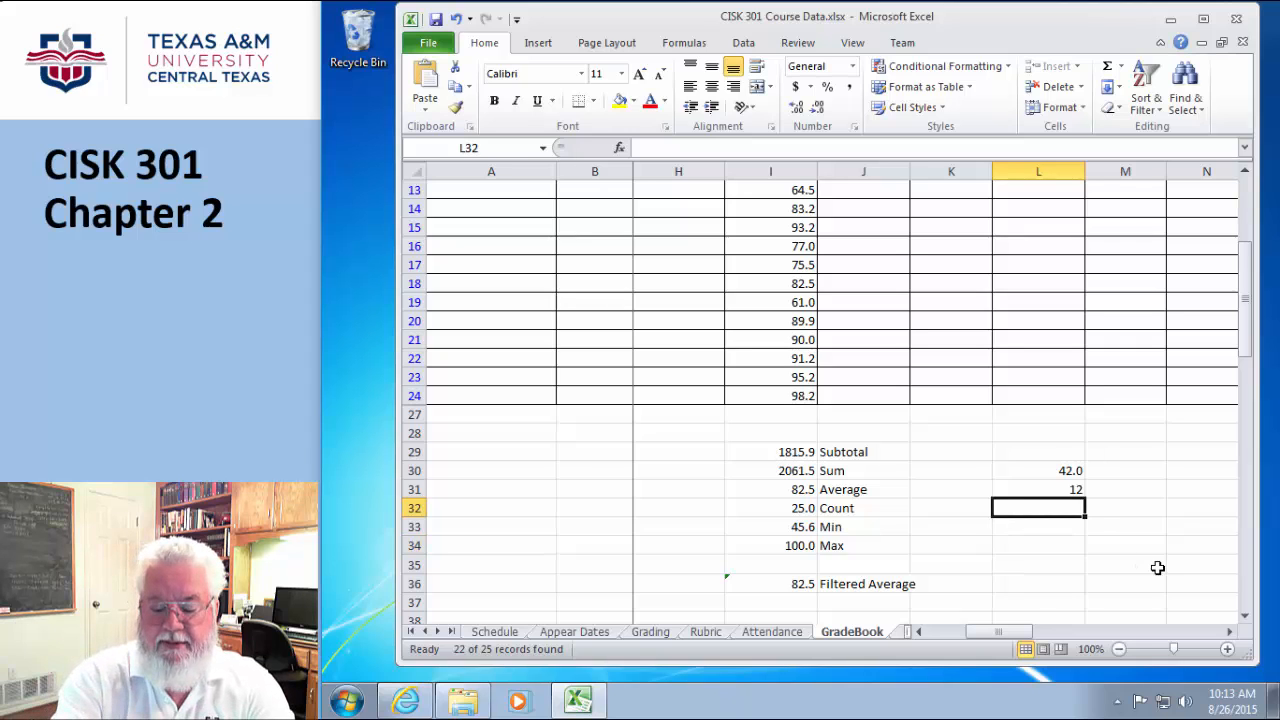
pyautogui.write('=')
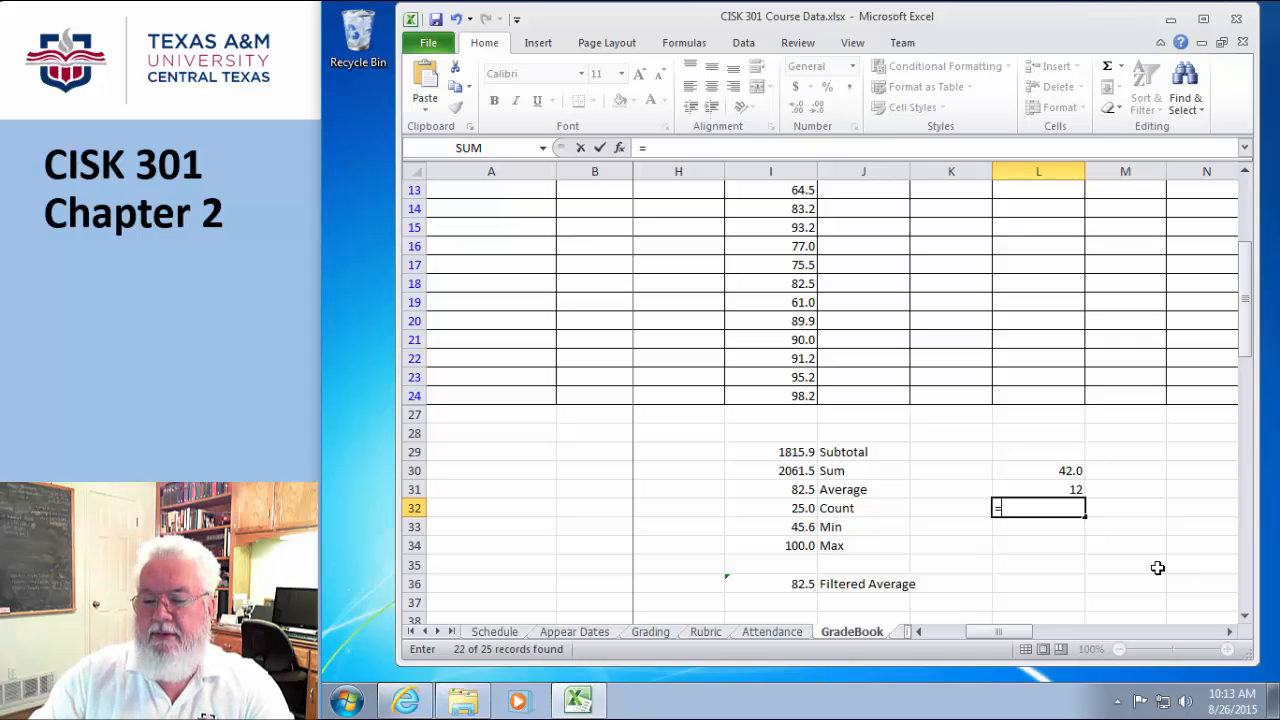
pyautogui.click(1045, 471)
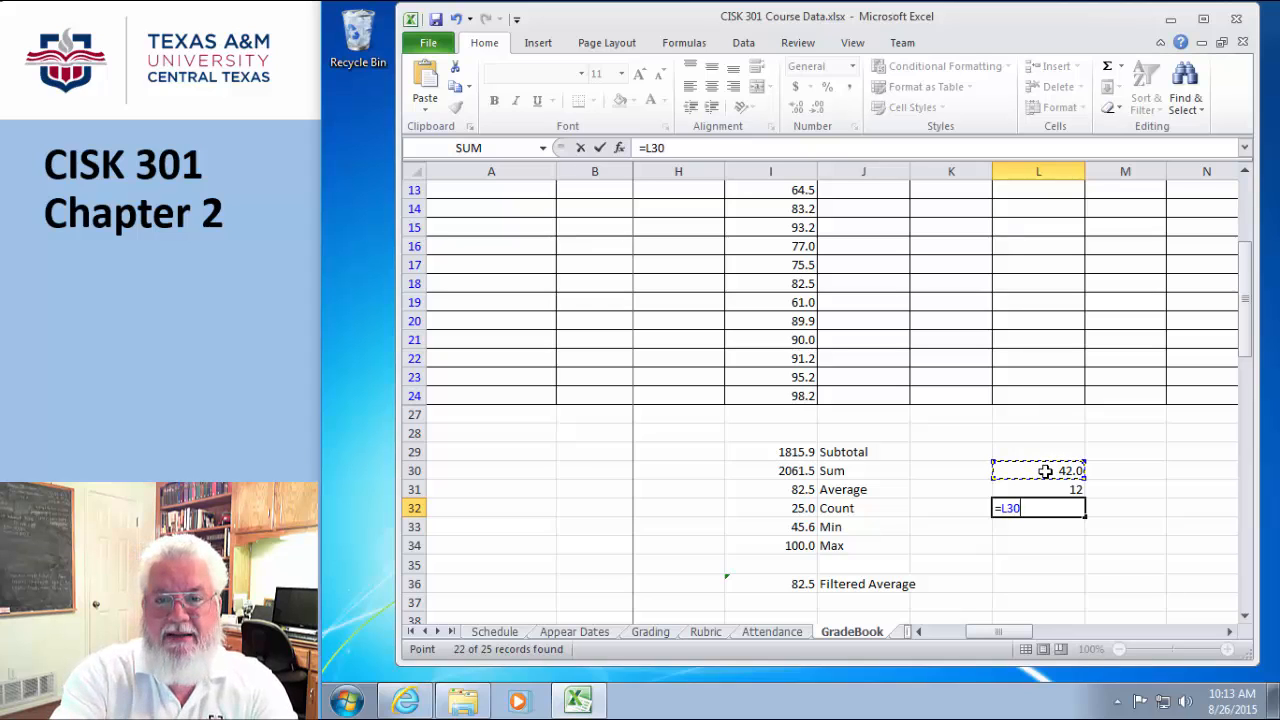
pyautogui.write('-')
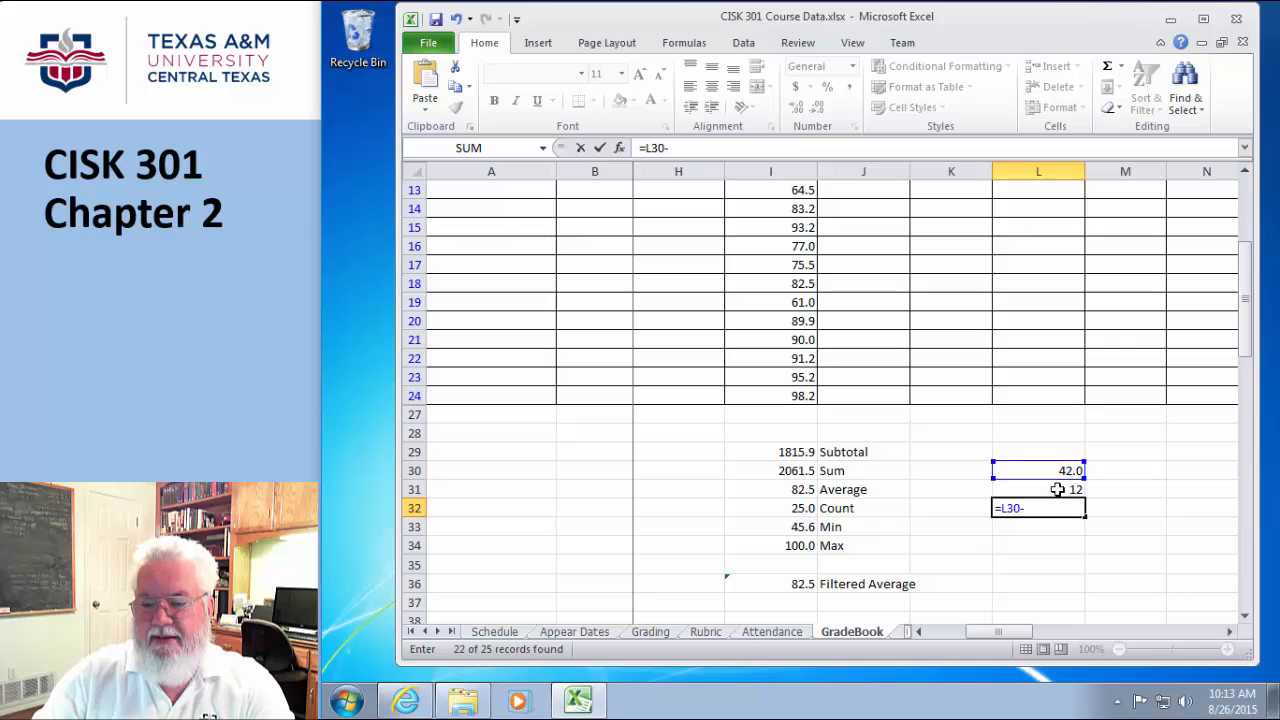
pyautogui.click(1057, 489)
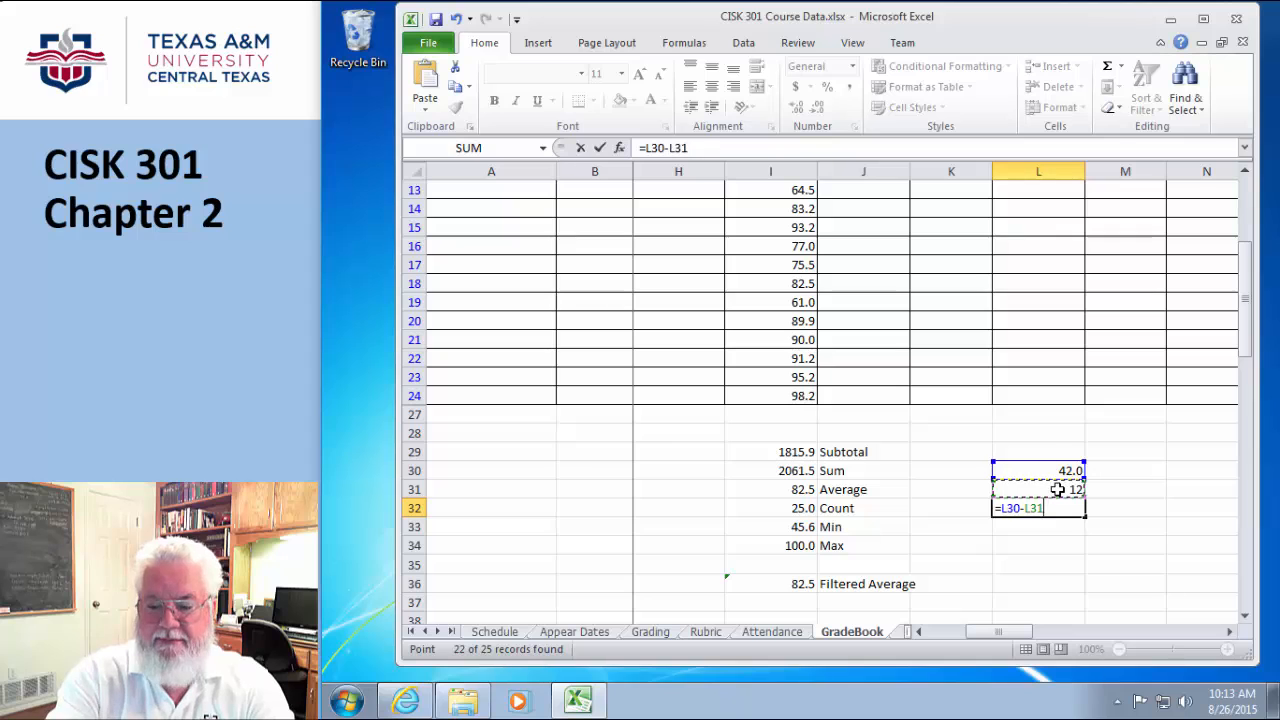
pyautogui.press('Return')
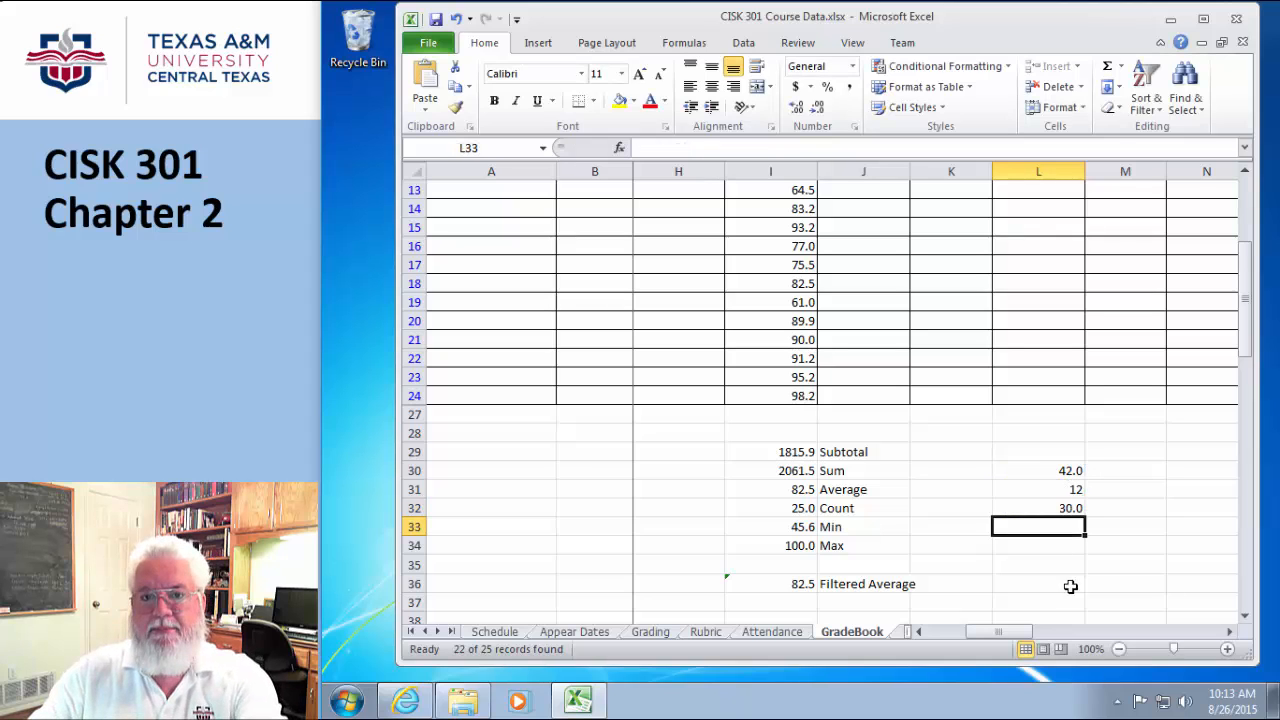